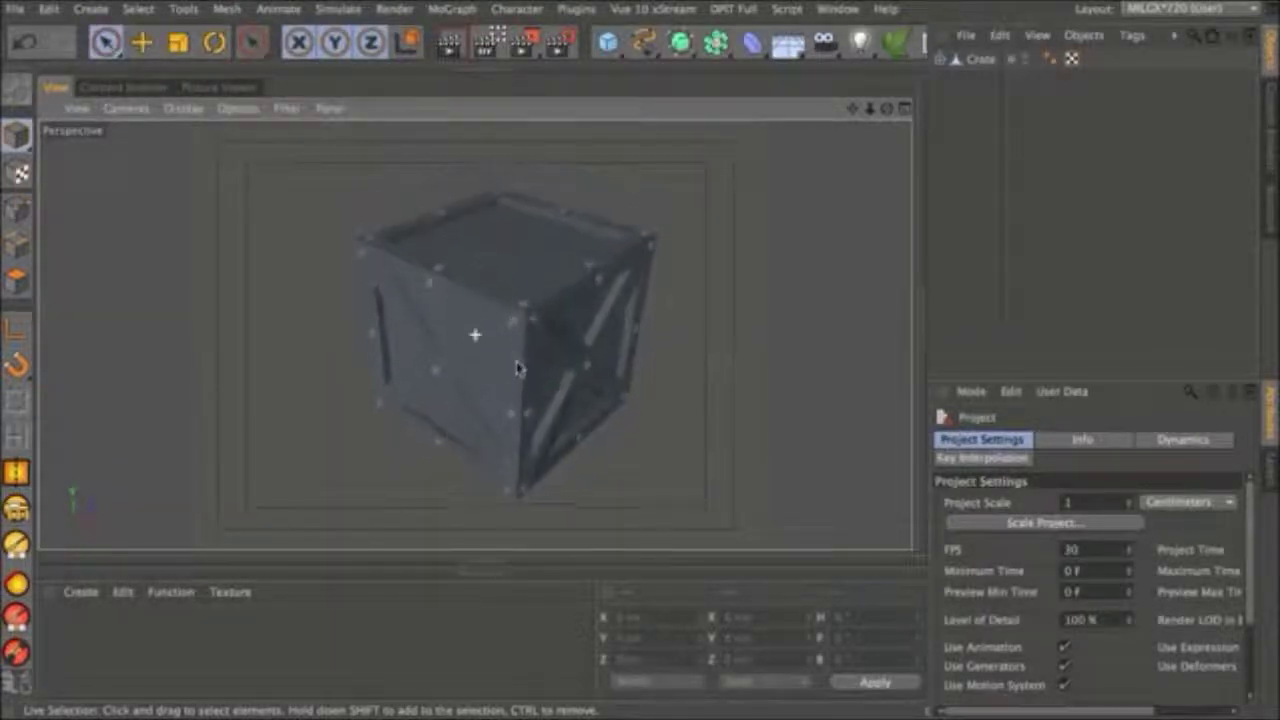
pyautogui.click(608, 45)
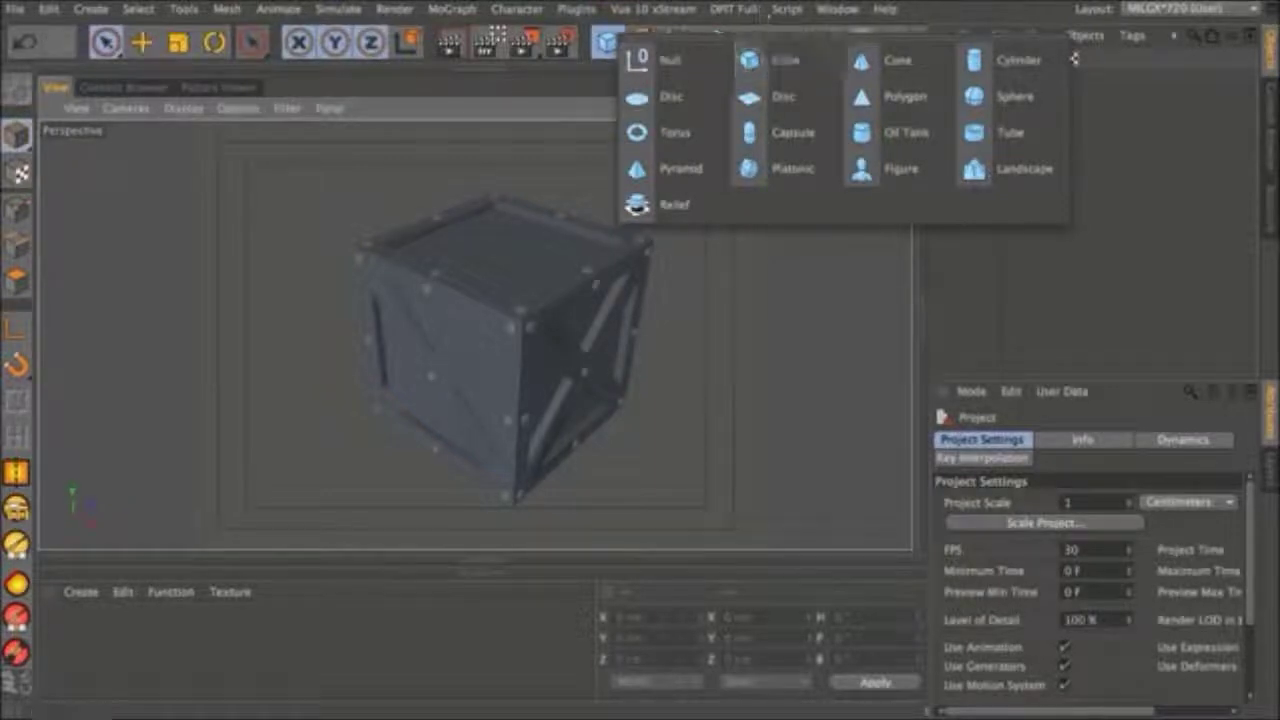
pyautogui.click(781, 3)
pyautogui.click(787, 45)
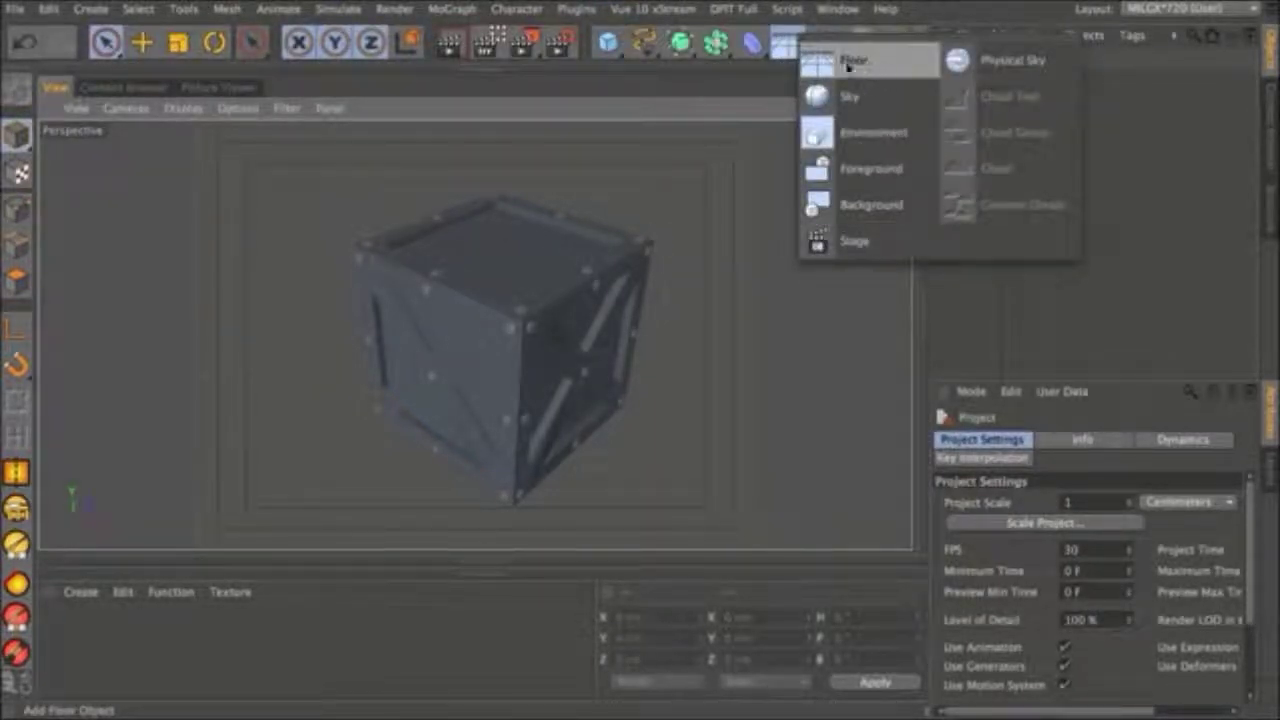
pyautogui.click(870, 61)
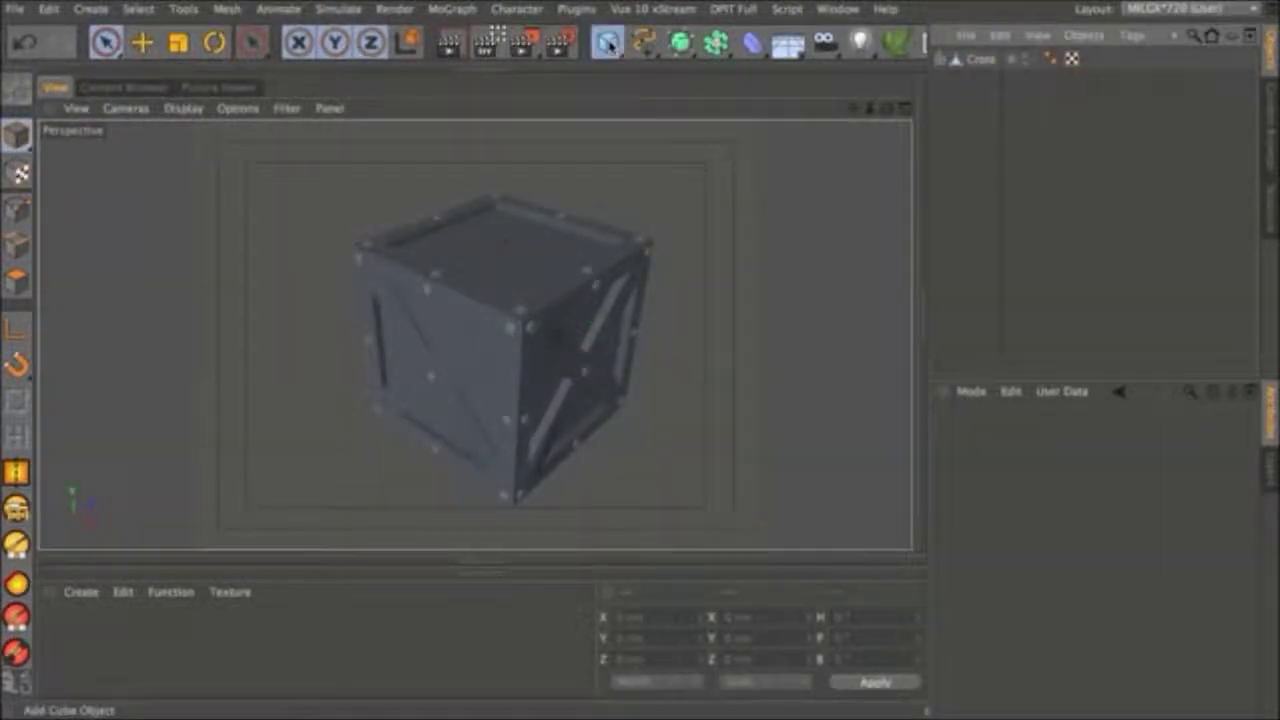
# Add a plane with width and height of 600 cm and reduce its width and height segments to 1.
pyautogui.click(608, 42)
pyautogui.click(770, 96)
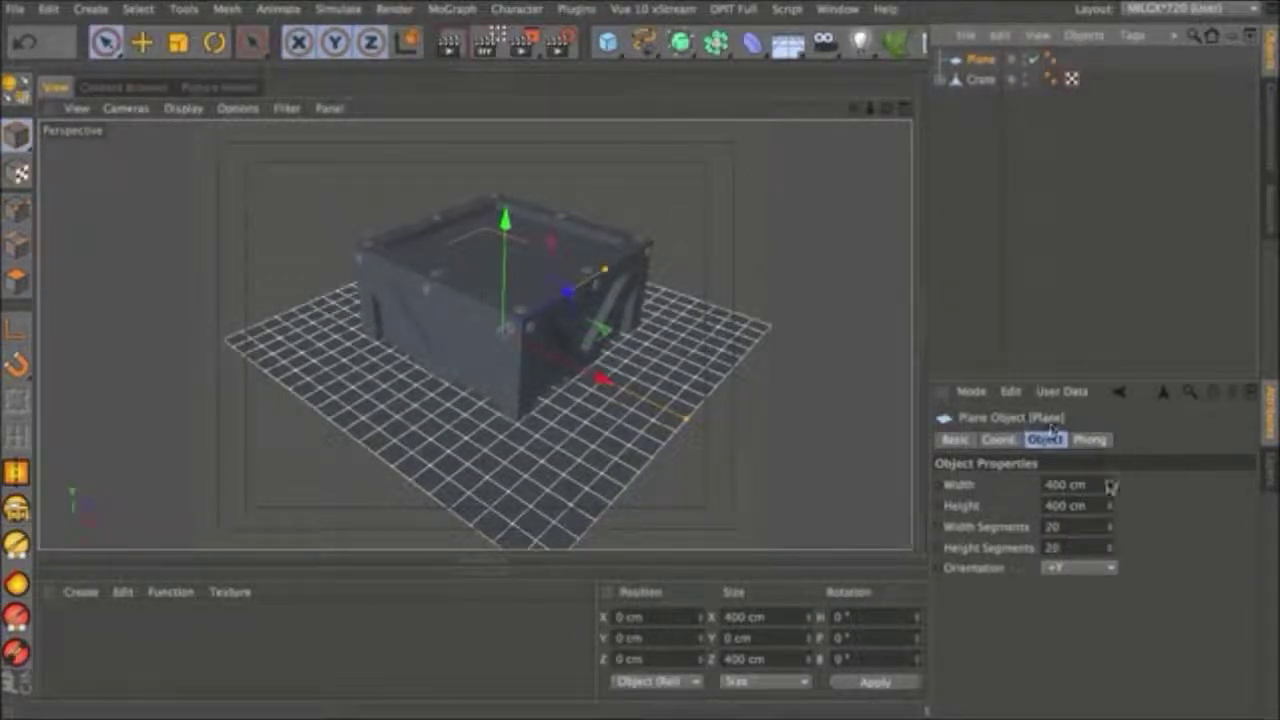
pyautogui.click(1065, 484)
pyautogui.write('600')
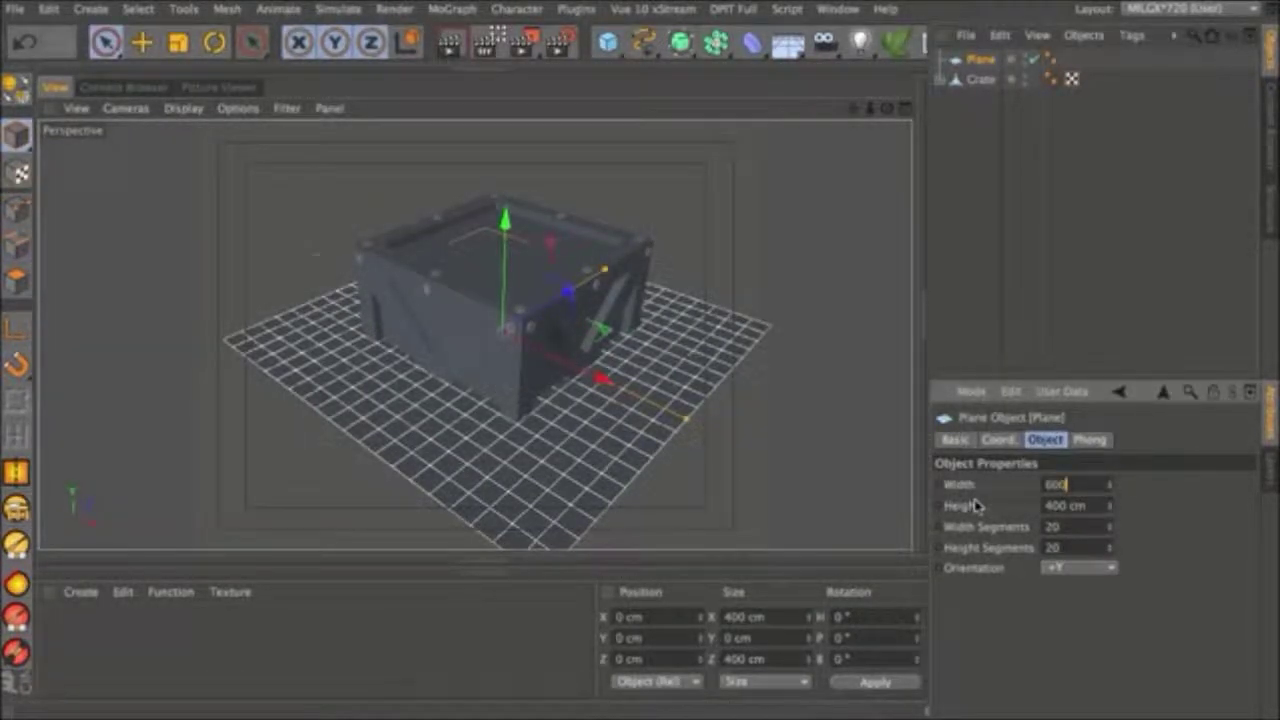
pyautogui.press('Tab')
pyautogui.write('6')
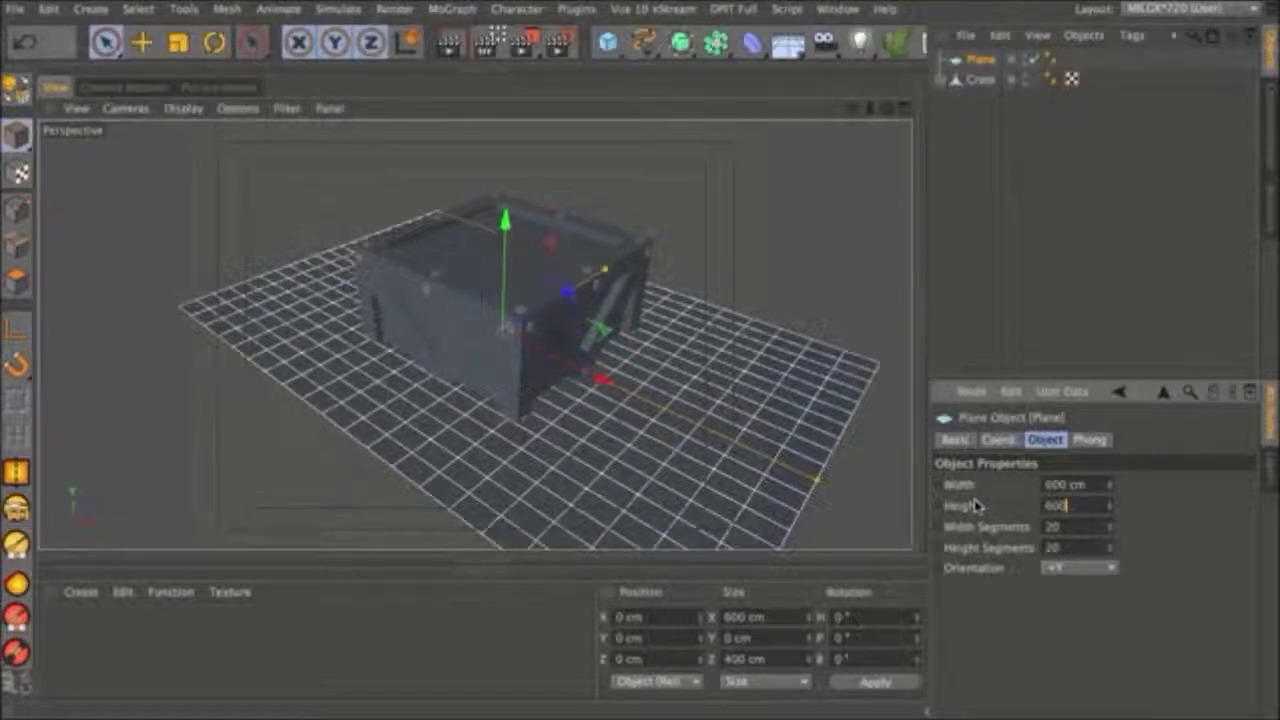
pyautogui.write('00')
pyautogui.press('Return')
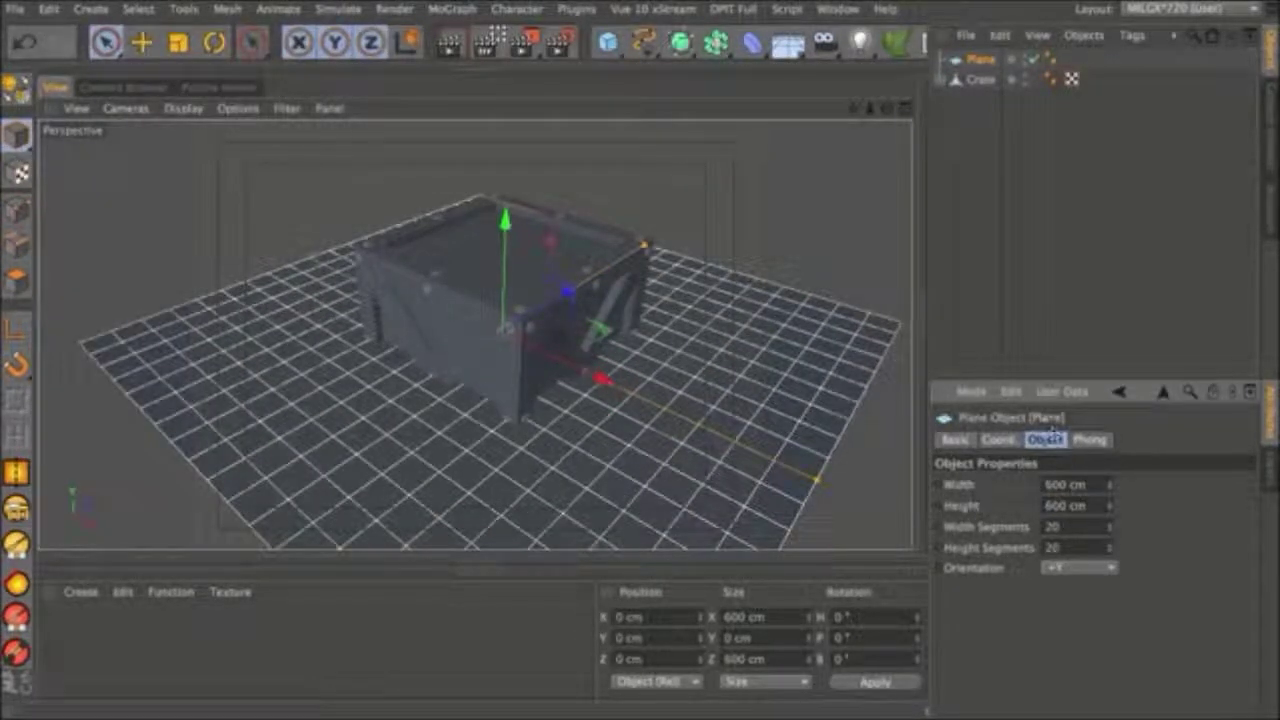
pyautogui.moveTo(1112, 528); pyautogui.dragTo(1120, 687)
pyautogui.moveTo(1110, 535); pyautogui.dragTo(1109, 543)
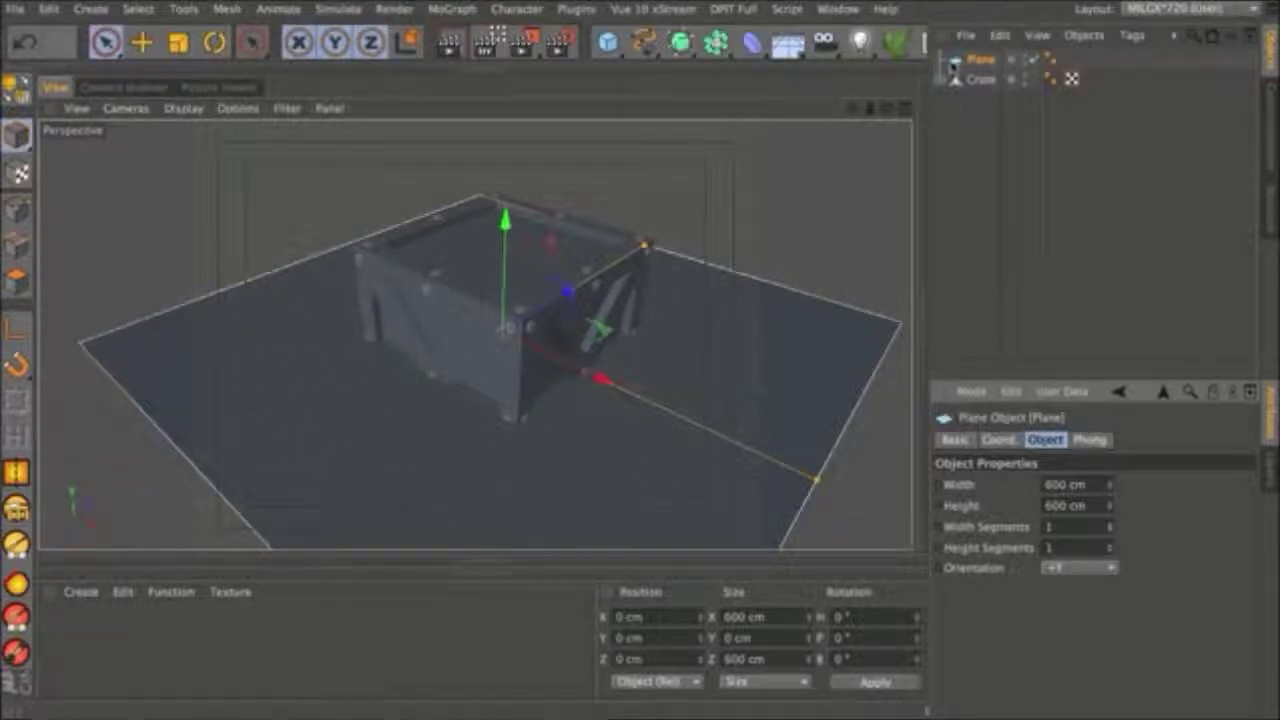
# Make the plane editable and give it a Cloth Collider tag.
pyautogui.press('c')
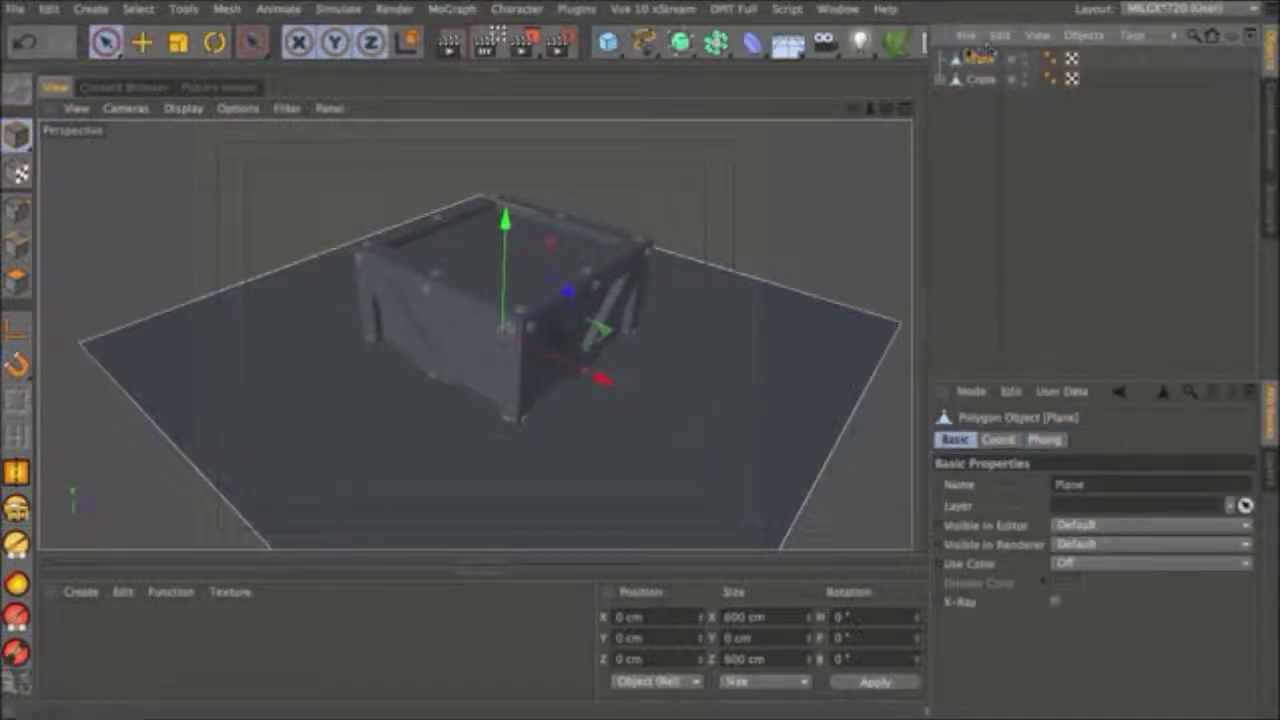
pyautogui.rightClick(983, 64)
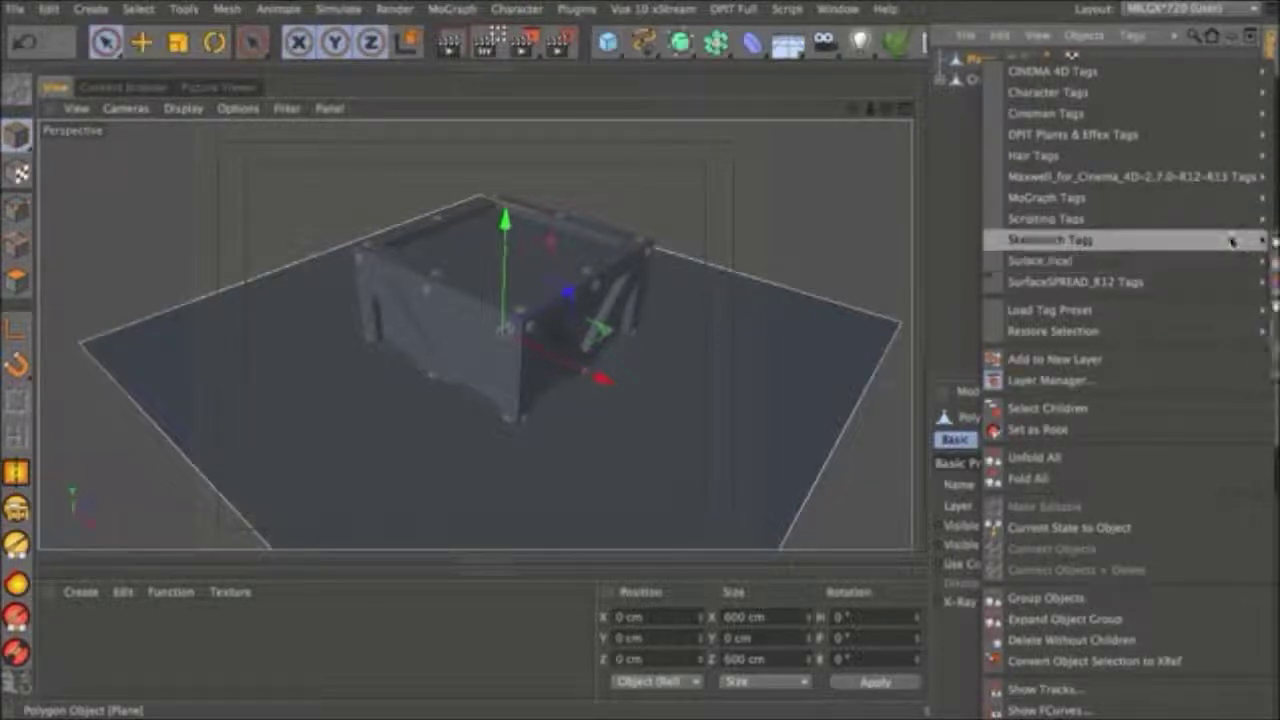
pyautogui.click(1276, 242)
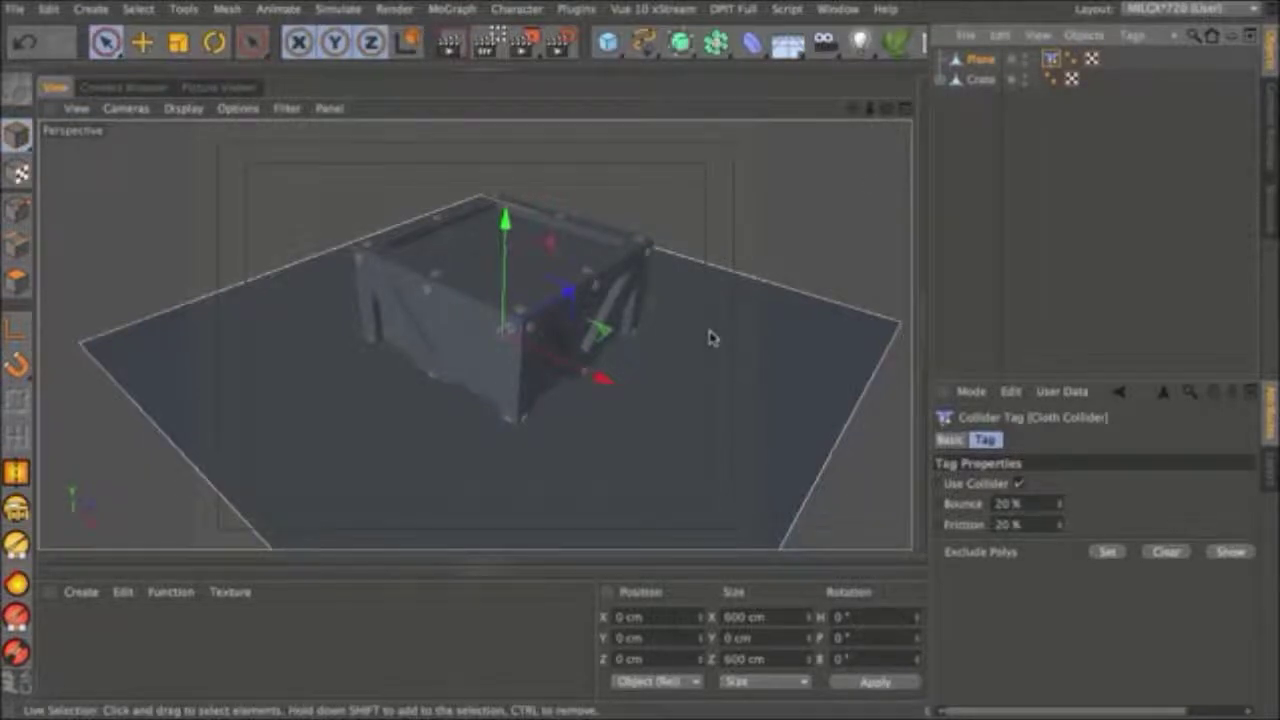
# Raise the crate above the plane and set its Y position to 100 cm.
pyautogui.click(984, 82)
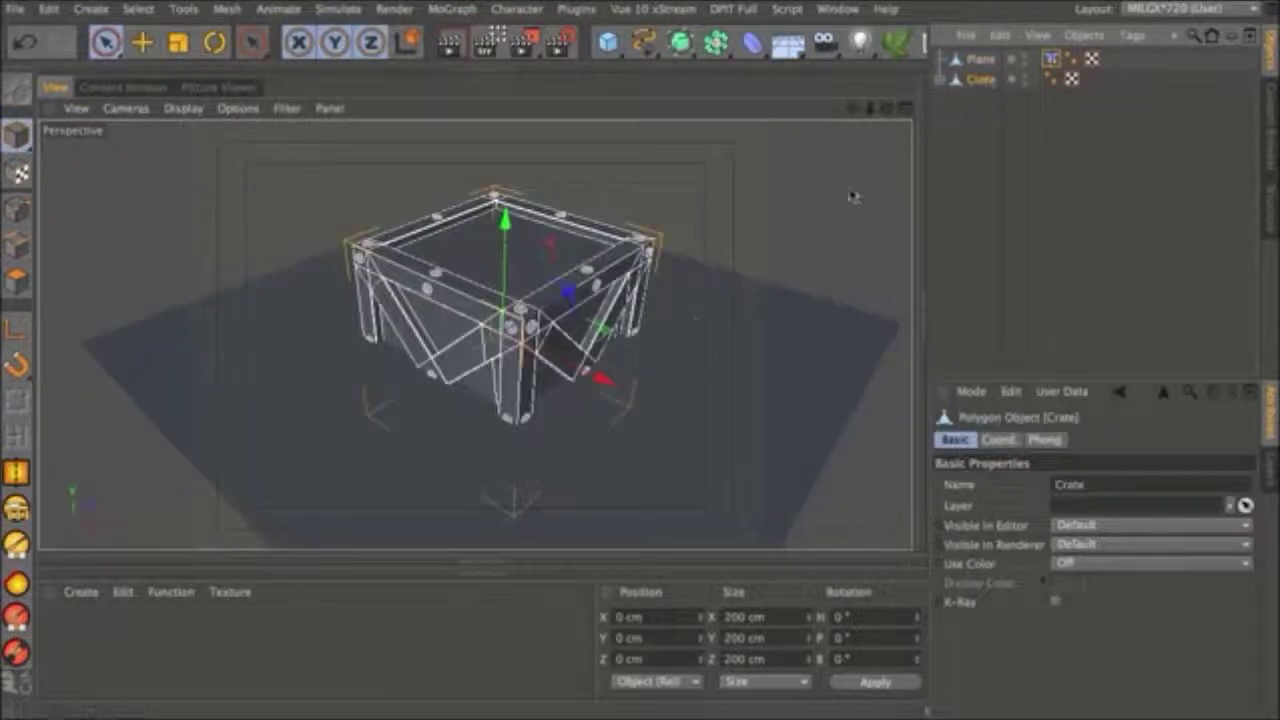
pyautogui.moveTo(510, 234); pyautogui.dragTo(505, 122)
pyautogui.moveTo(690, 638); pyautogui.dragTo(636, 638)
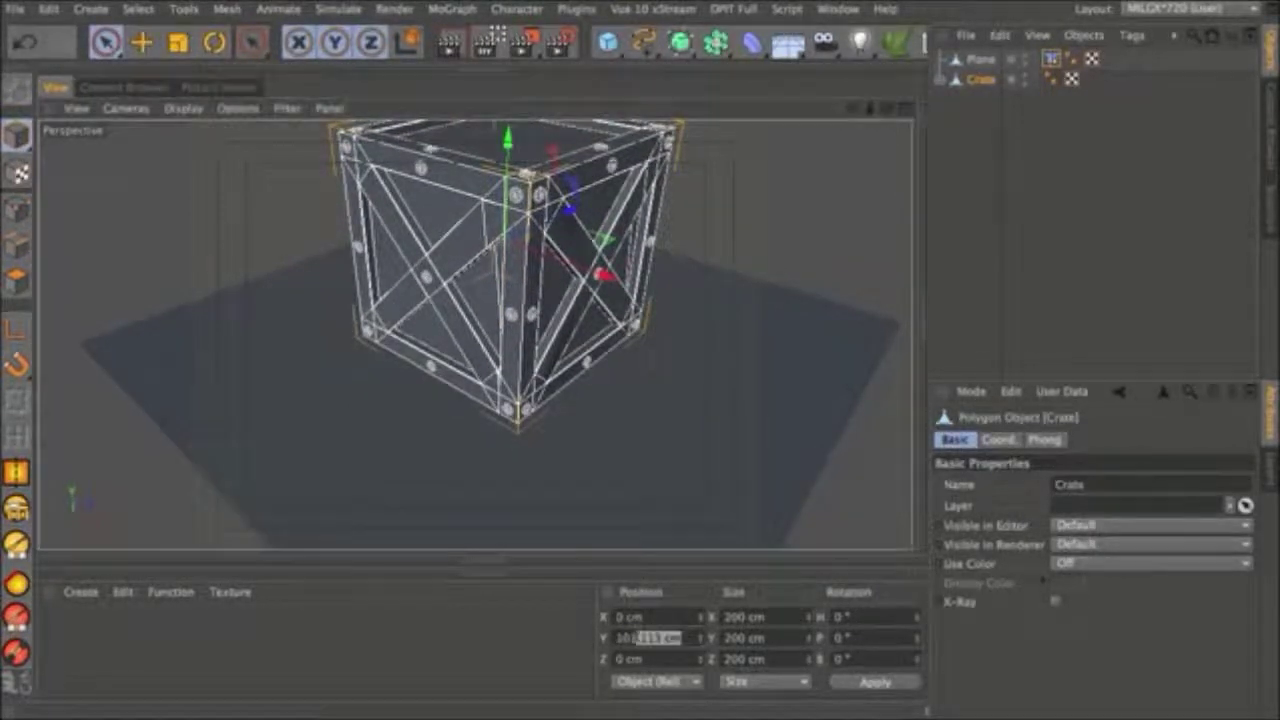
pyautogui.press('BackSpace')
pyautogui.press('Return')
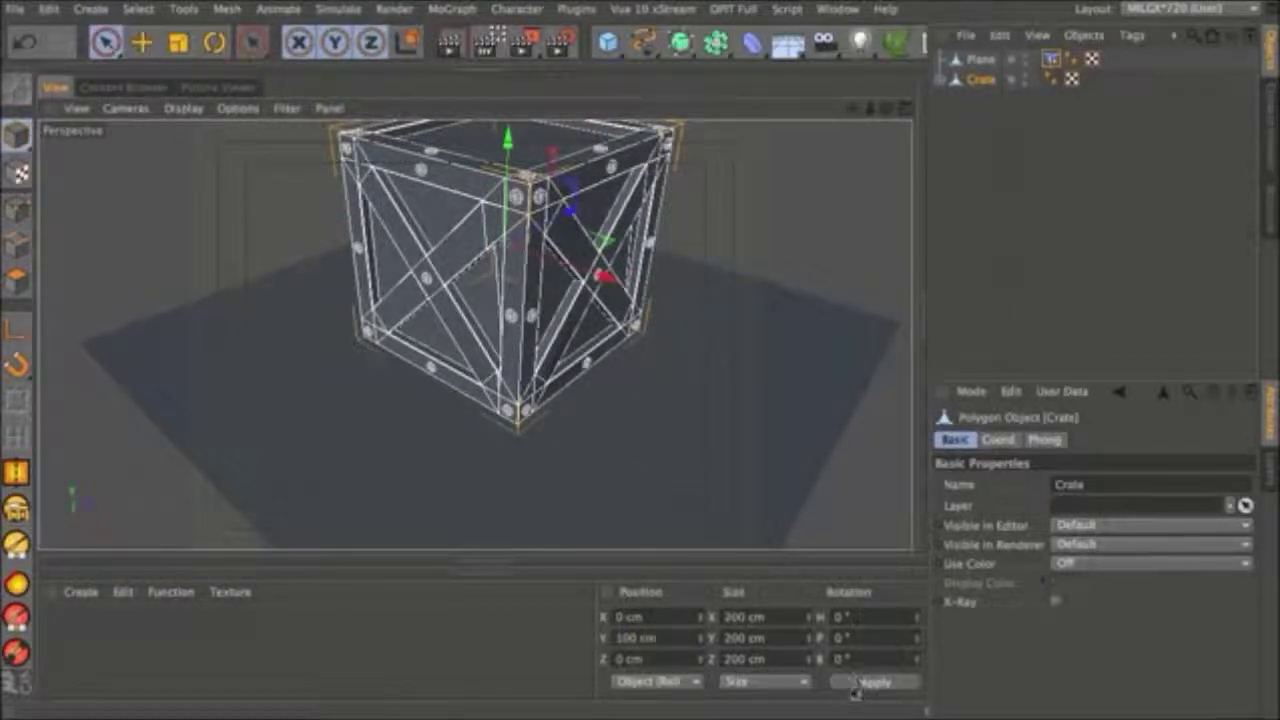
pyautogui.keyDown('alt'); pyautogui.moveTo(610, 296); pyautogui.dragTo(588, 314); pyautogui.keyUp('alt')
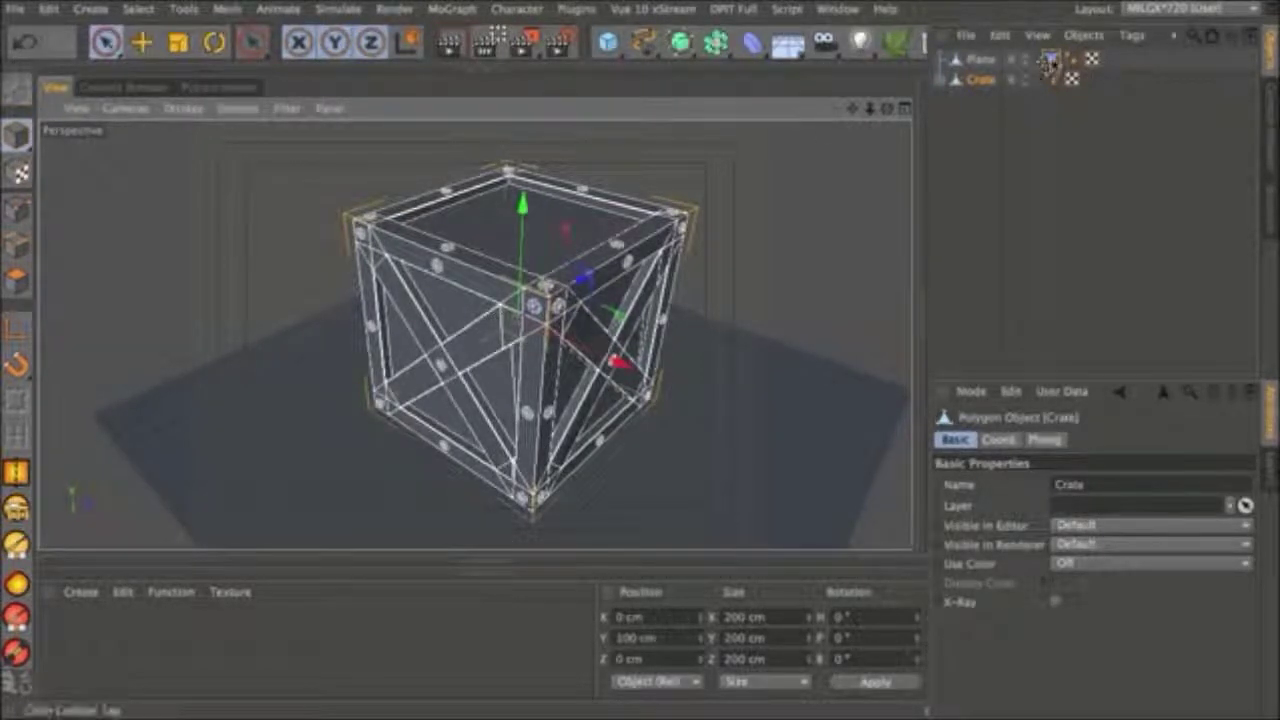
# Copy the plane's Cloth Collider tag onto the crate.
pyautogui.click(1050, 61)
pyautogui.click(987, 106)
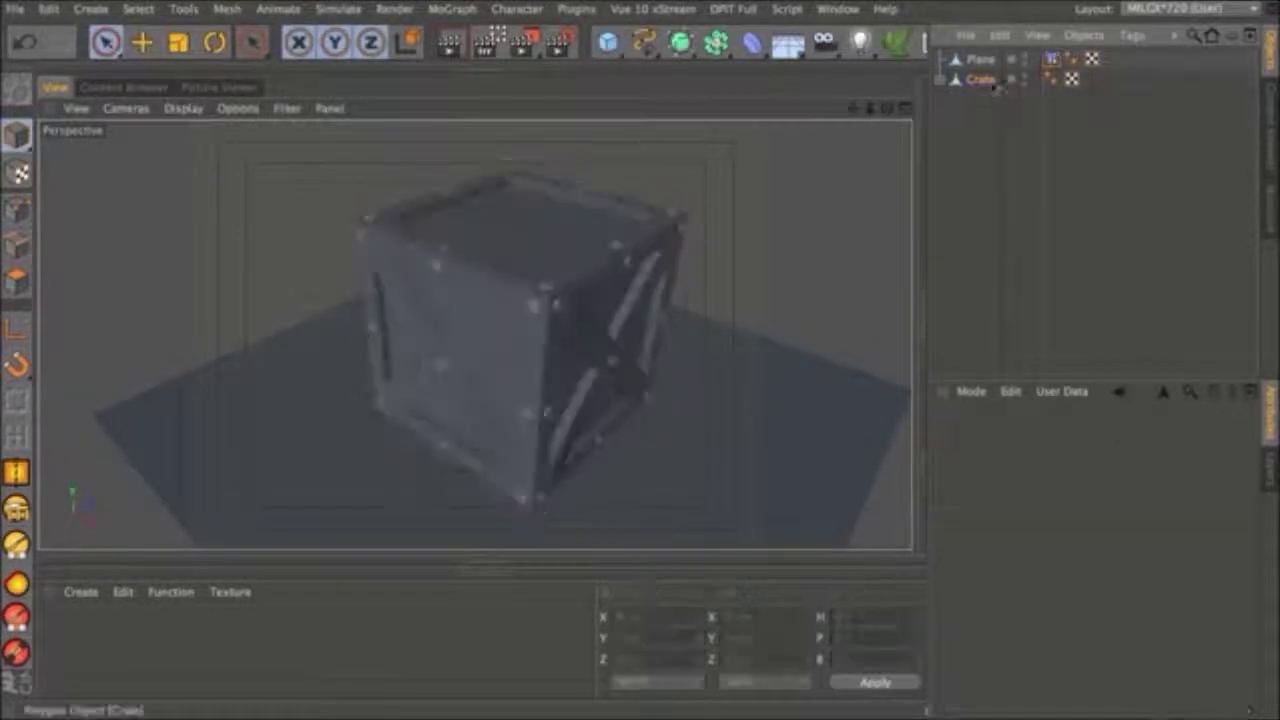
pyautogui.click(1050, 59)
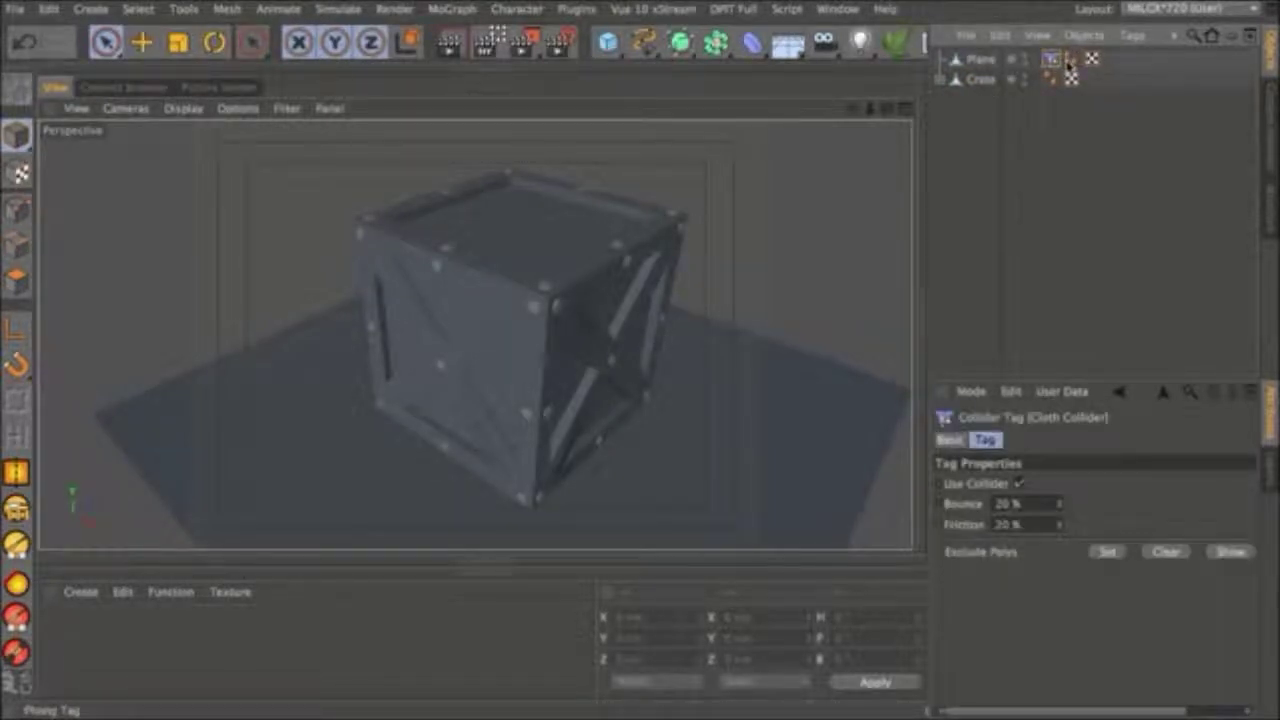
pyautogui.keyDown('ctrl'); pyautogui.moveTo(1052, 60); pyautogui.dragTo(1092, 79); pyautogui.keyUp('ctrl')
pyautogui.click(980, 115)
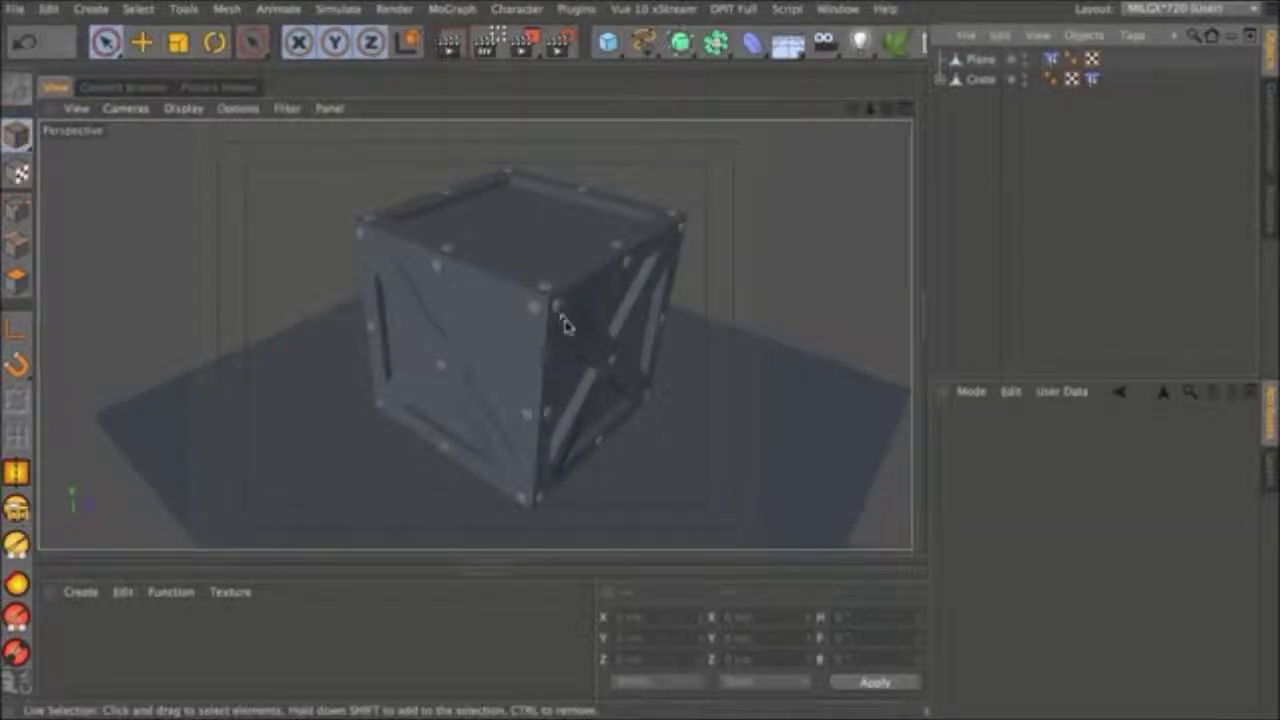
# Add a second plane and raise it above the crate to a Y position of about 244 cm.
pyautogui.press('F8')
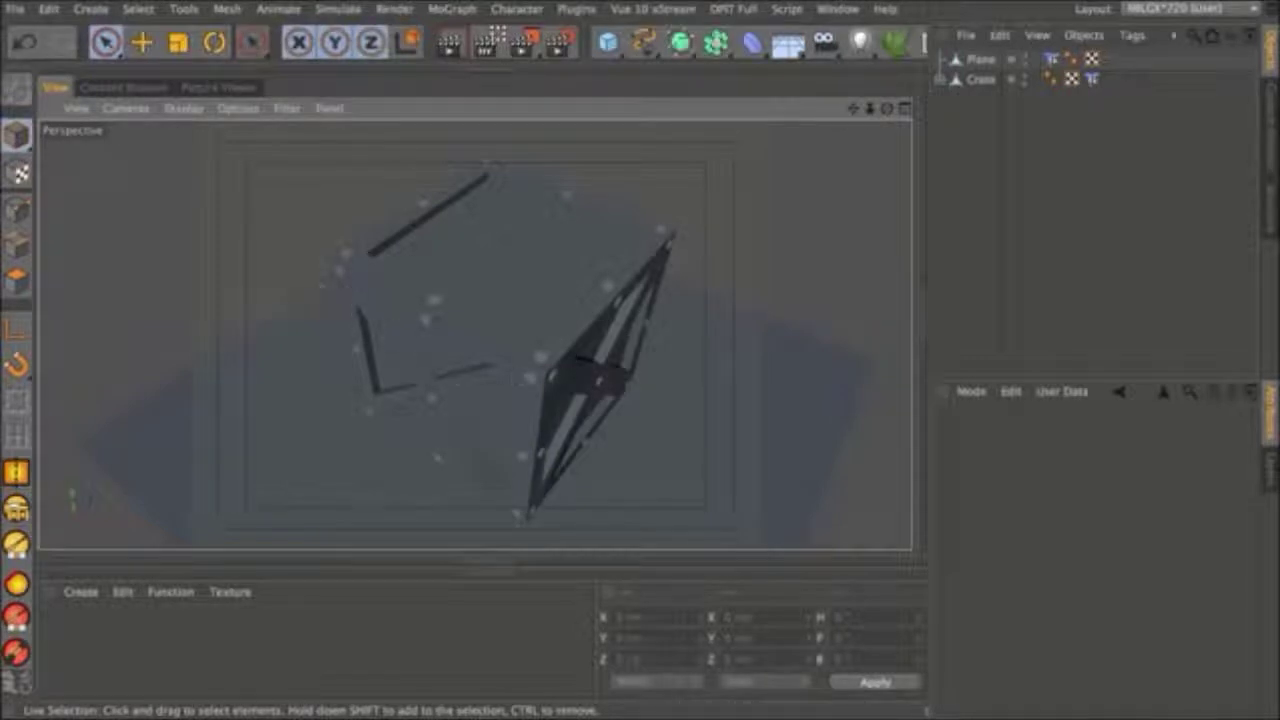
pyautogui.click(609, 46)
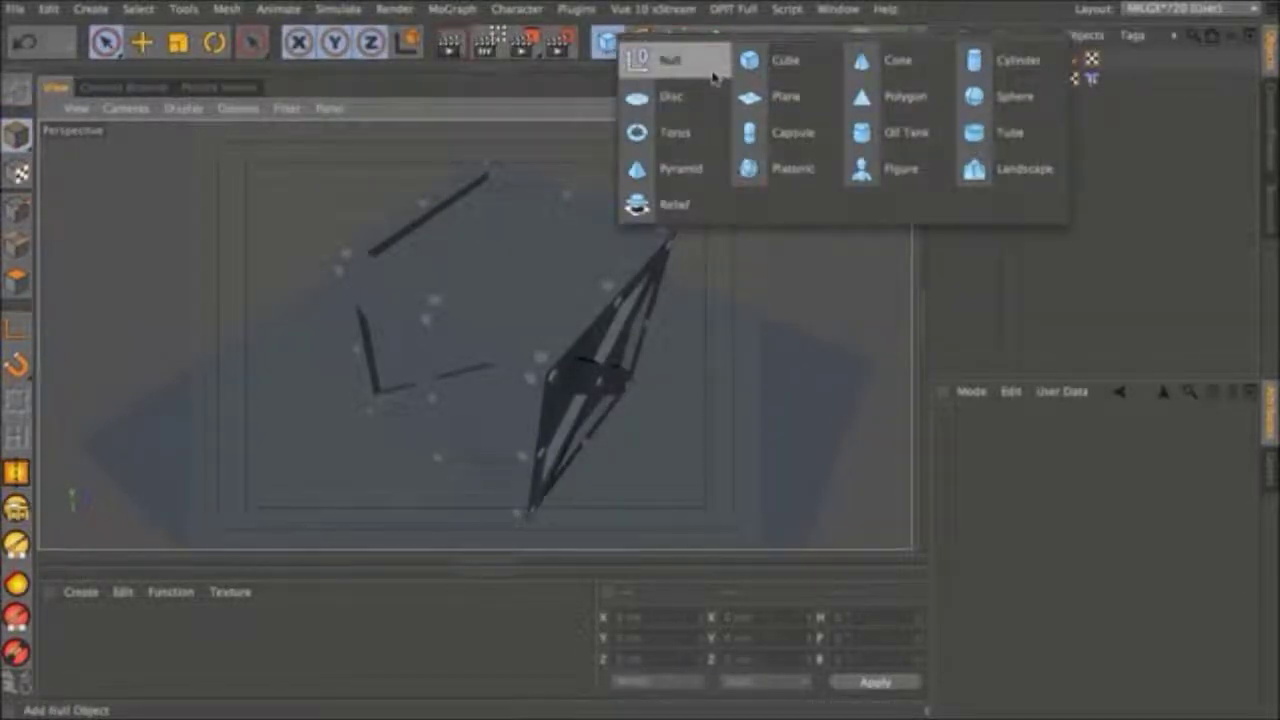
pyautogui.click(780, 97)
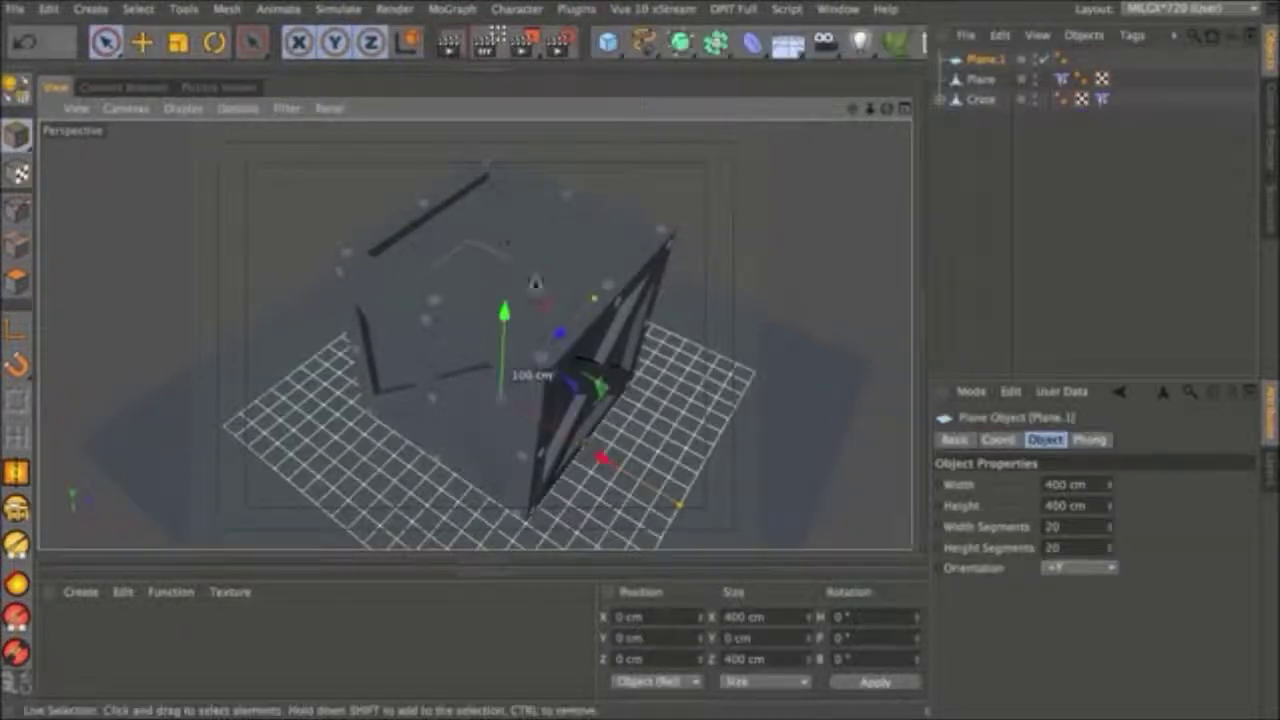
pyautogui.moveTo(506, 309); pyautogui.dragTo(497, 92)
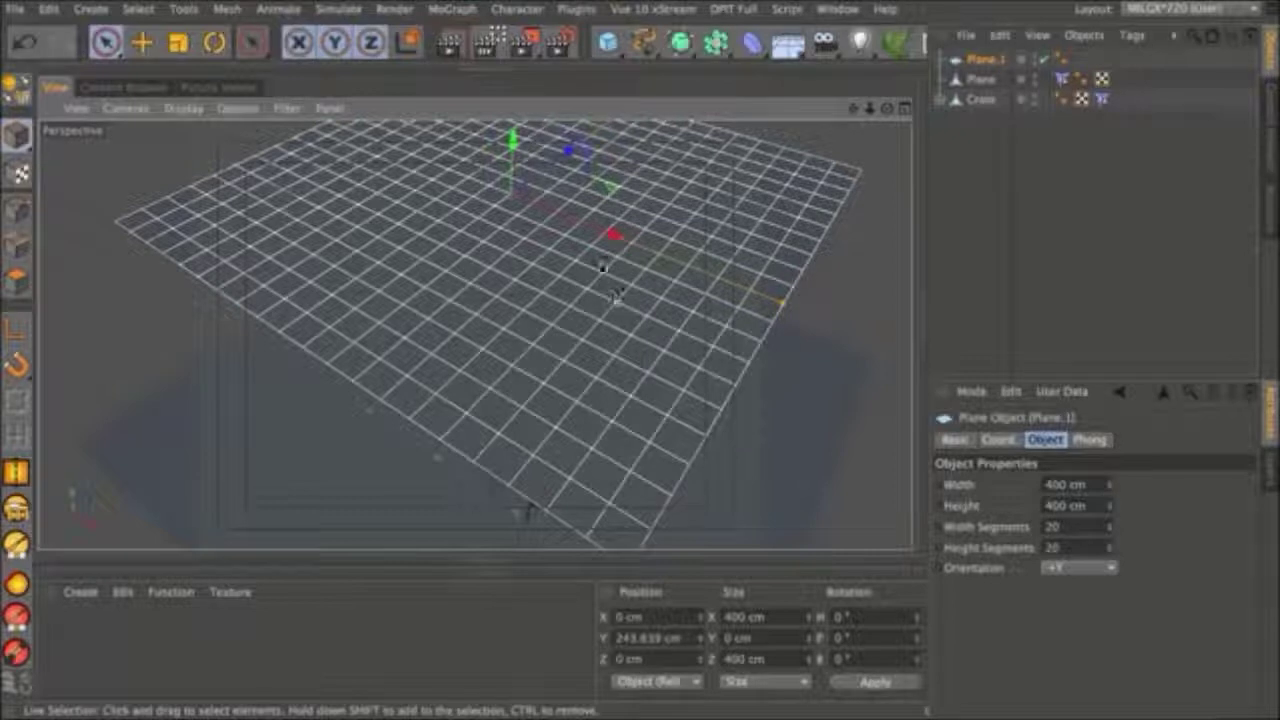
pyautogui.keyDown('alt'); pyautogui.moveTo(606, 240); pyautogui.dragTo(522, 300, button='right'); pyautogui.keyUp('alt')
pyautogui.keyDown('alt'); pyautogui.moveTo(574, 254); pyautogui.dragTo(503, 303, button='middle'); pyautogui.keyUp('alt')
pyautogui.keyDown('alt'); pyautogui.moveTo(472, 333); pyautogui.dragTo(501, 325); pyautogui.keyUp('alt')
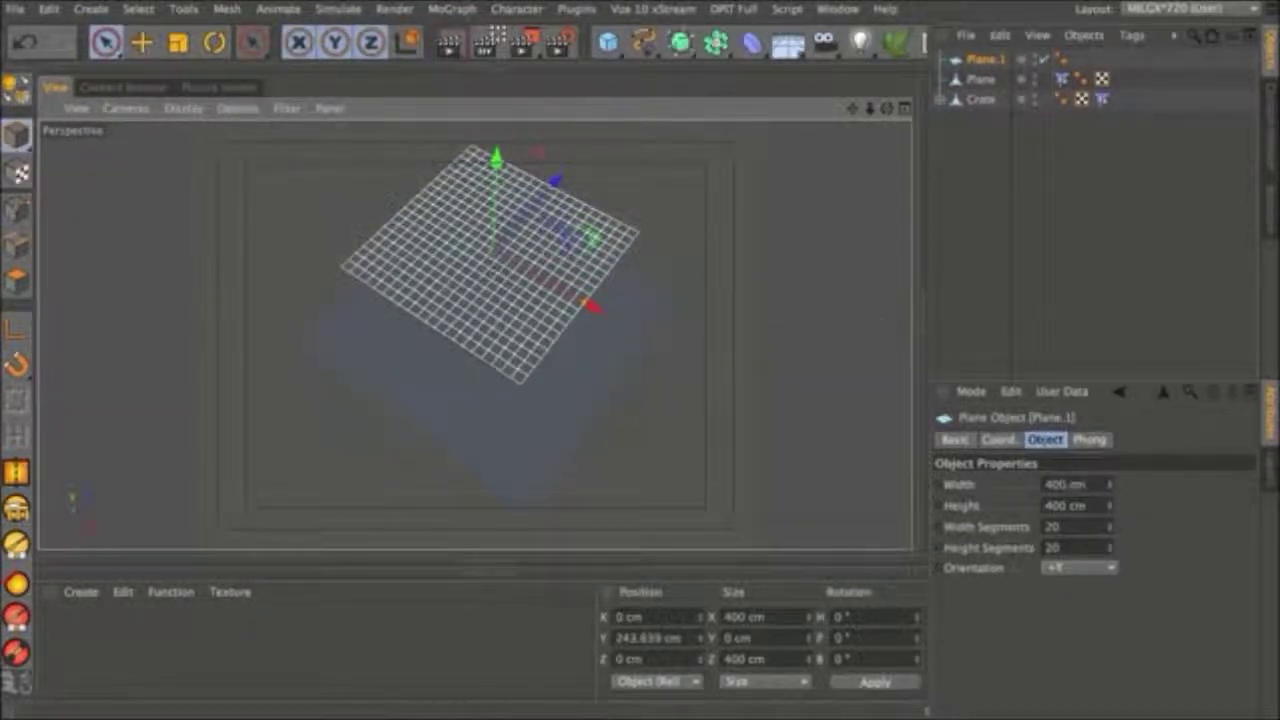
# Set the upper plane's width and height to 500 cm and its width and height segments to 30.
pyautogui.click(1065, 484)
pyautogui.write('100')
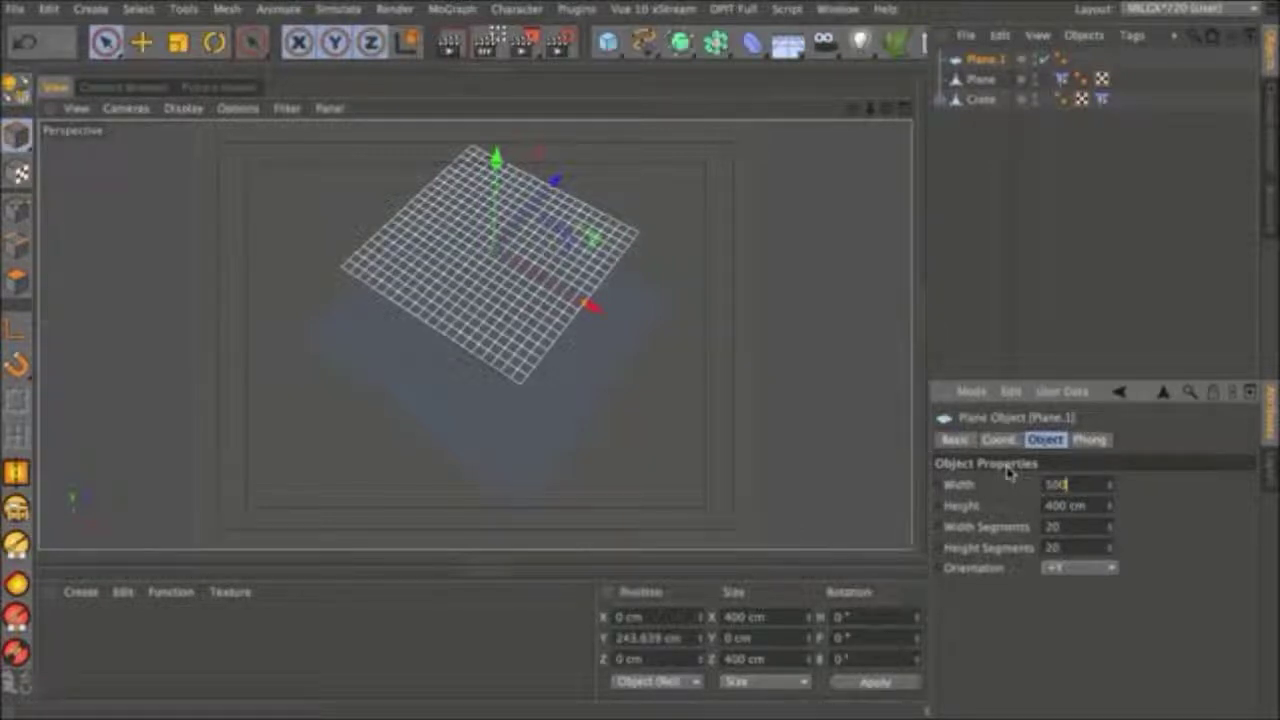
pyautogui.press('Tab')
pyautogui.write('5')
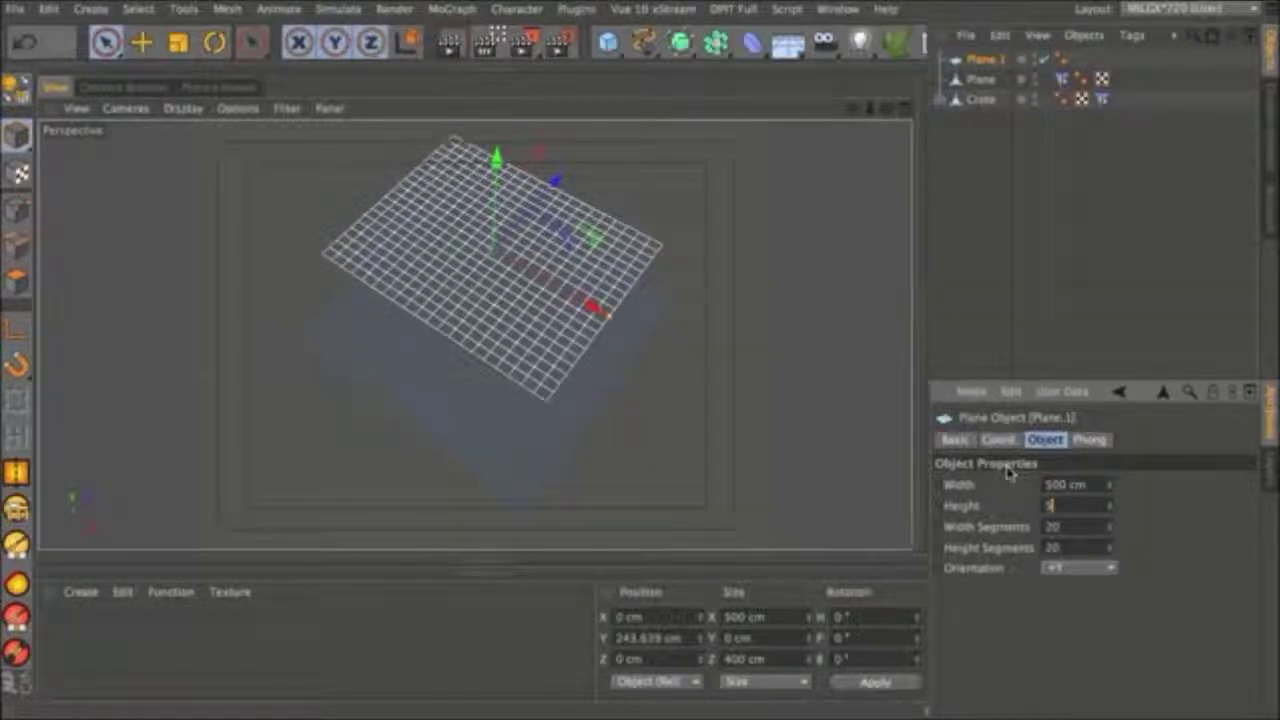
pyautogui.press('Return')
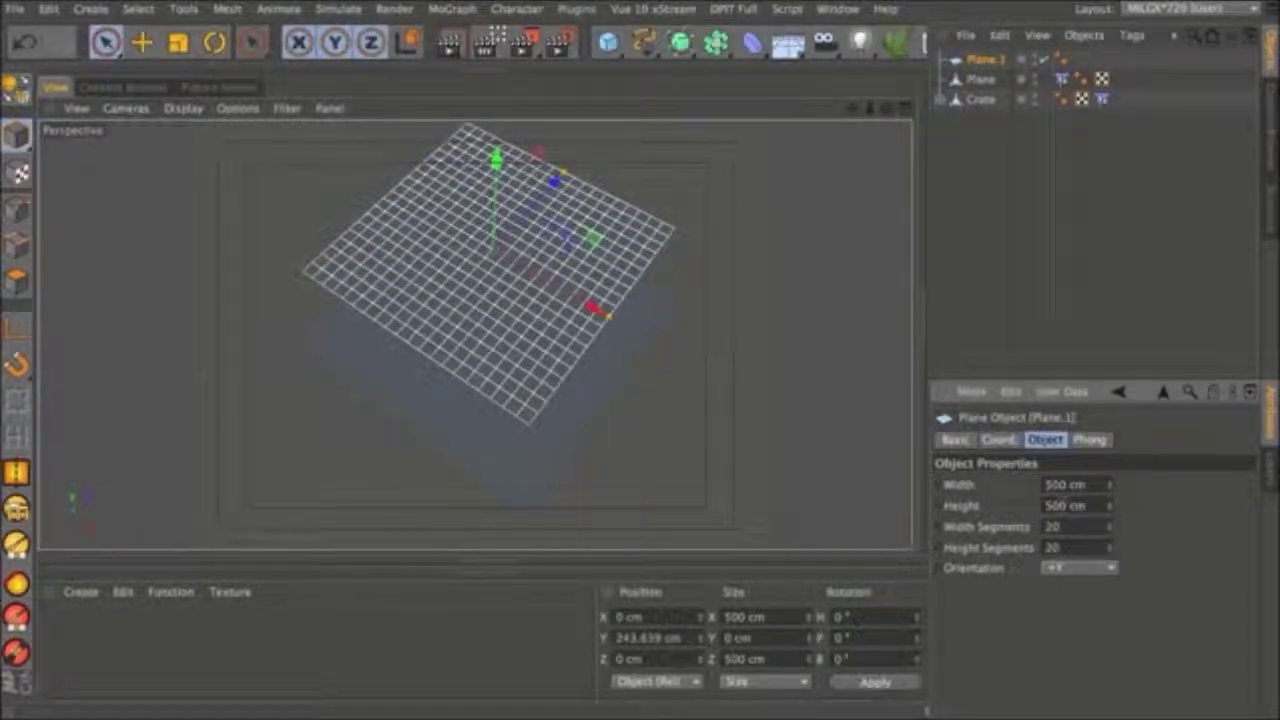
pyautogui.press('Tab')
pyautogui.write('30')
pyautogui.press('Tab')
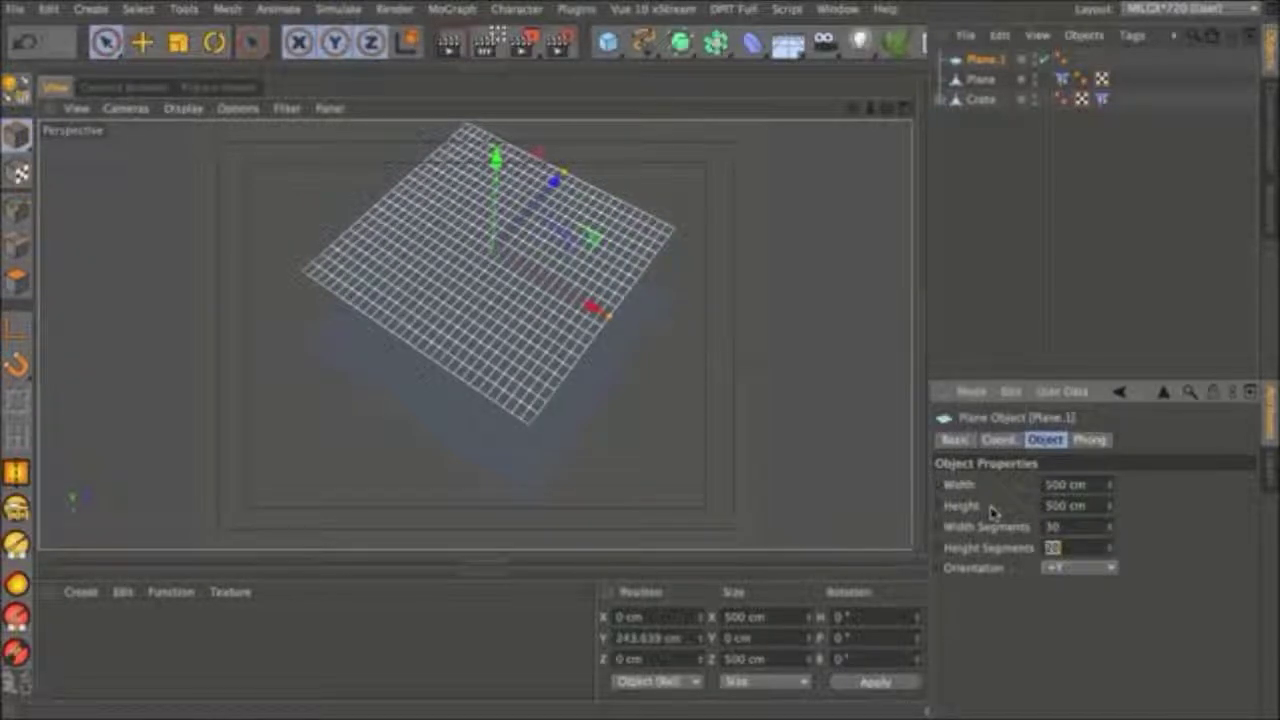
pyautogui.press('Return')
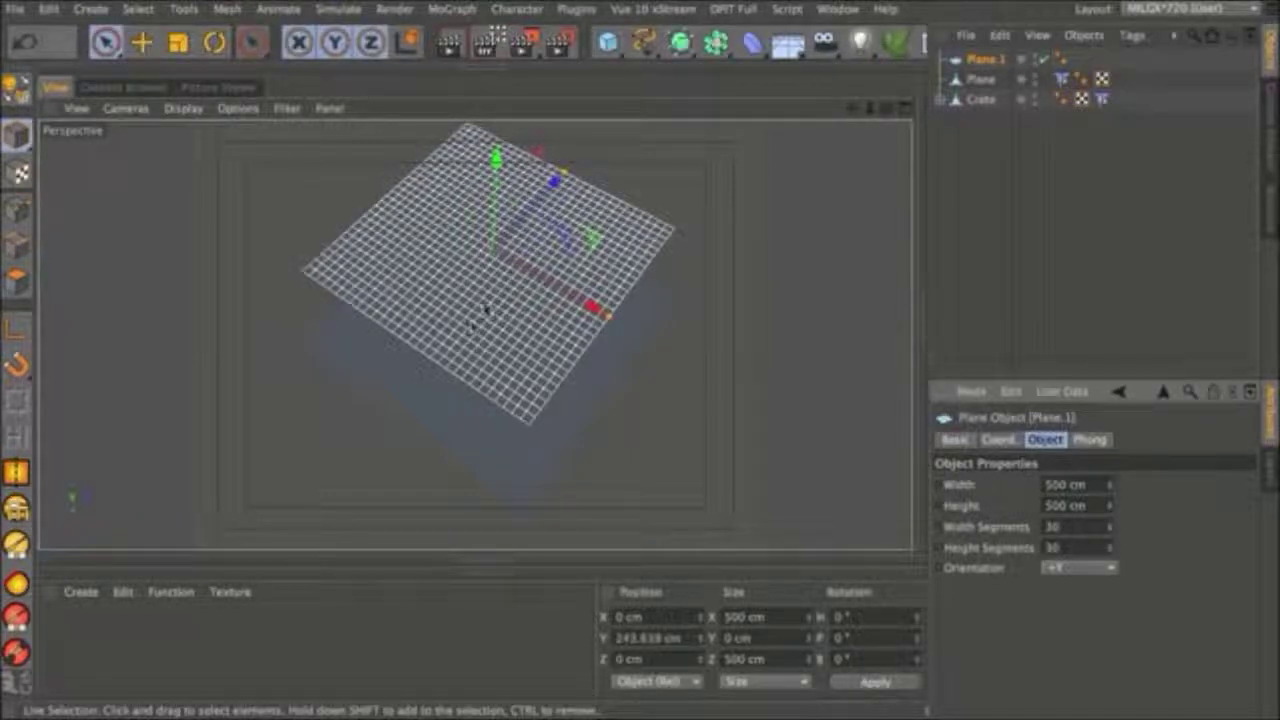
# Make the upper plane editable and switch to point editing in the Top view.
pyautogui.press('c')
pyautogui.press('F5')
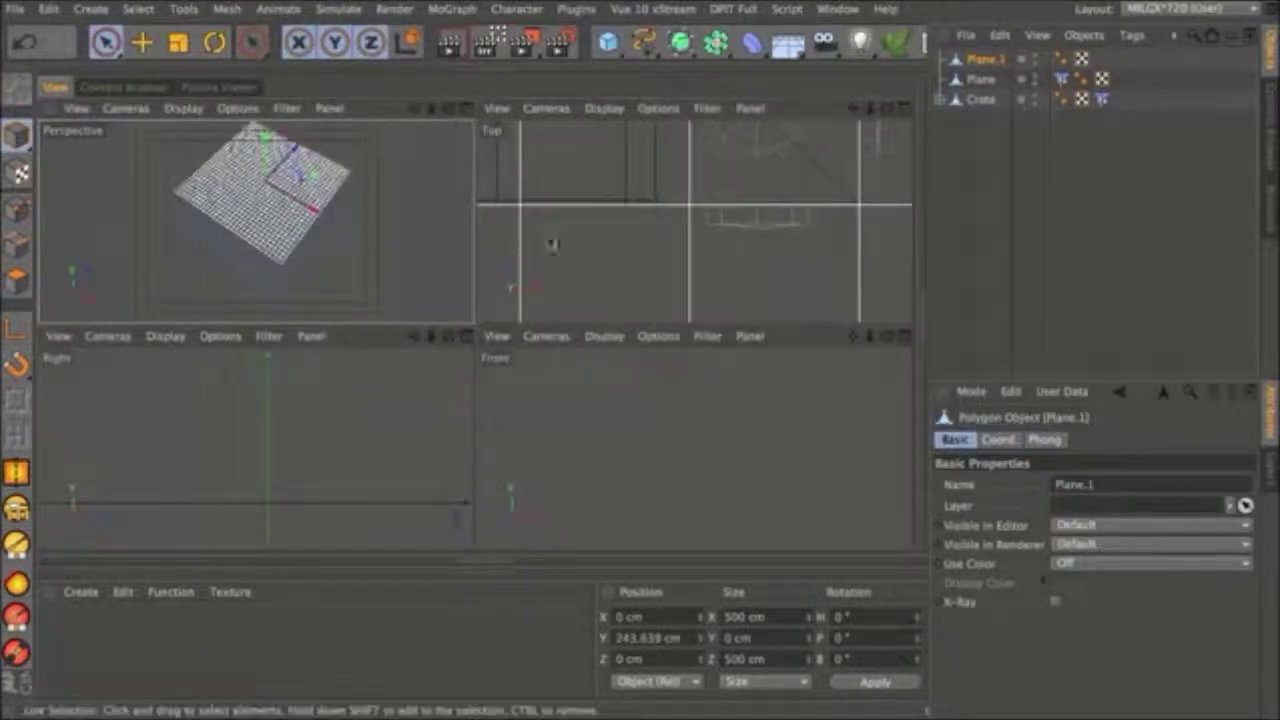
pyautogui.middleClick(584, 249)
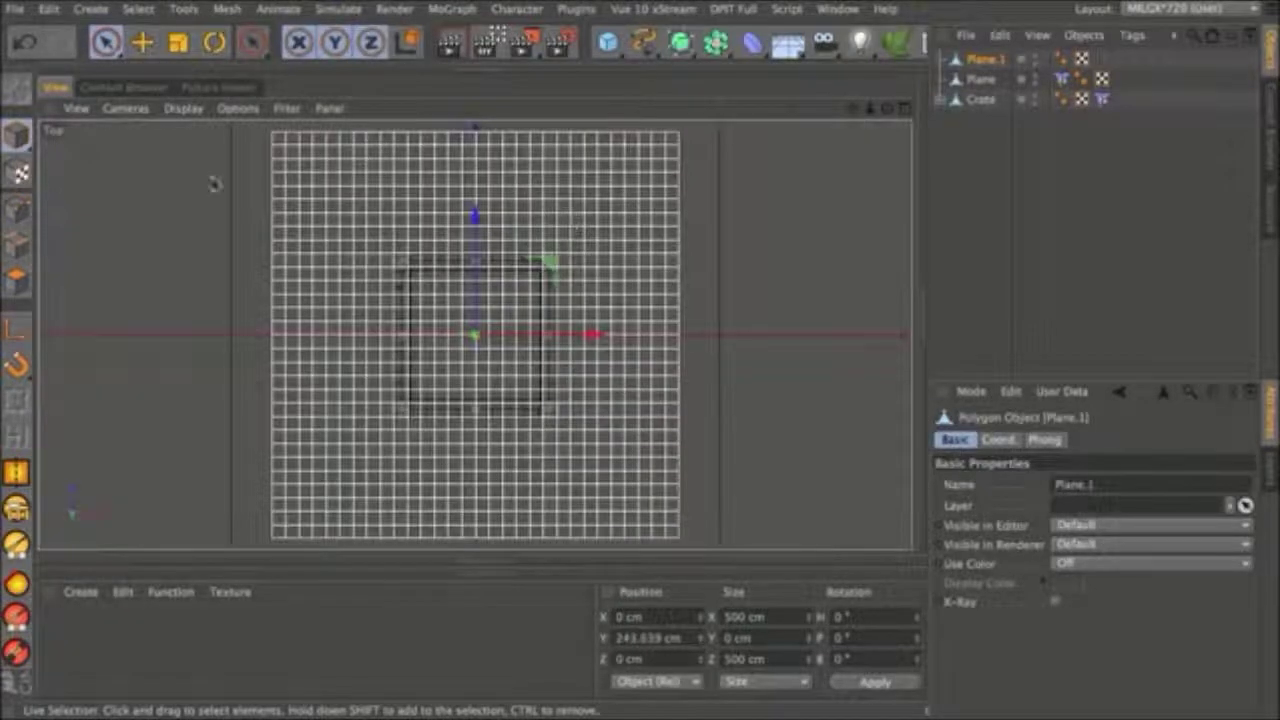
pyautogui.click(24, 209)
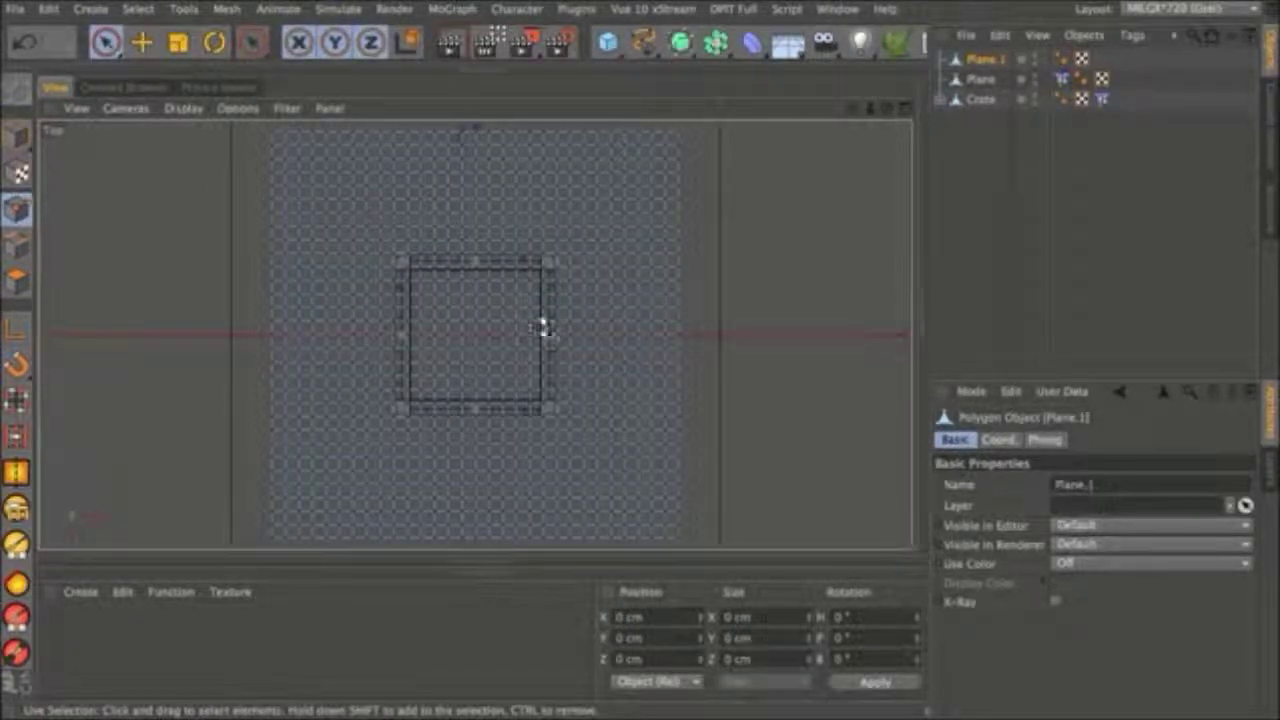
pyautogui.scroll(-2, 558, 337)
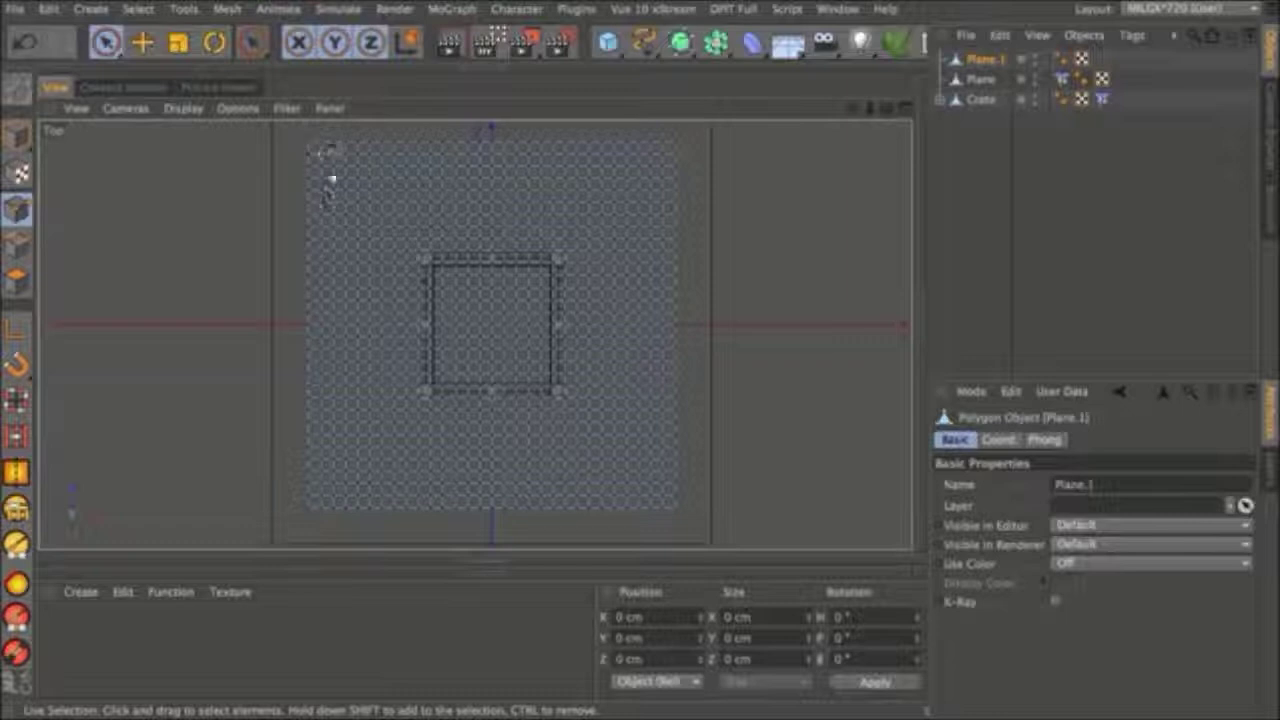
# Rectangle-select every second column of points across the whole upper plane, adding each column to the selection.
pyautogui.moveTo(106, 42); pyautogui.dragTo(200, 94)
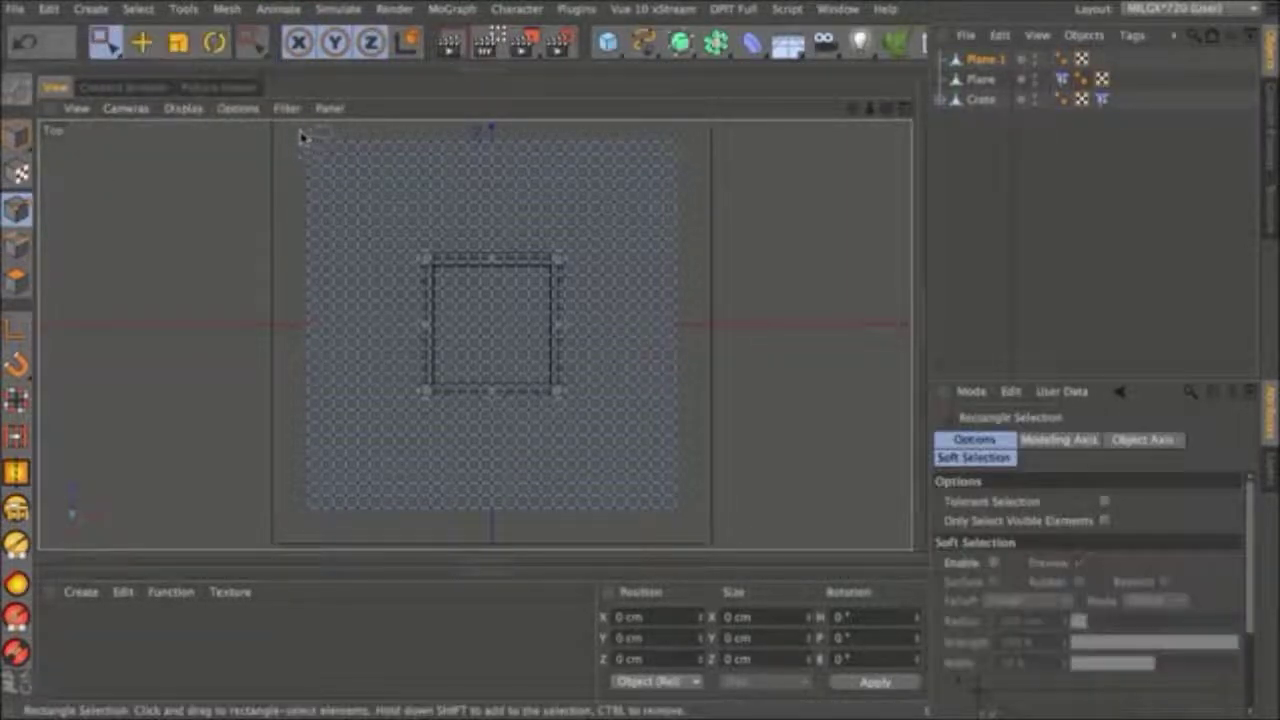
pyautogui.moveTo(314, 131); pyautogui.dragTo(322, 518)
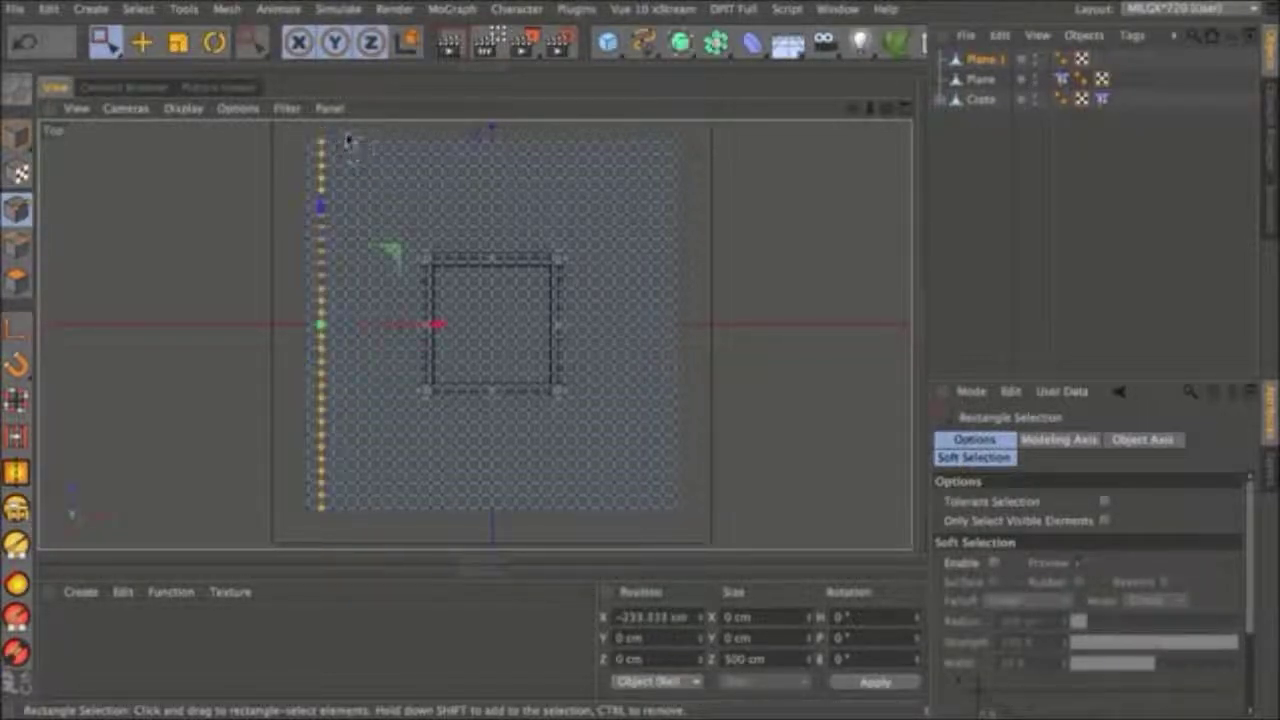
pyautogui.keyDown('shift'); pyautogui.moveTo(343, 134); pyautogui.dragTo(354, 524); pyautogui.keyUp('shift')
pyautogui.keyDown('shift'); pyautogui.moveTo(374, 134); pyautogui.dragTo(372, 524); pyautogui.keyUp('shift')
pyautogui.keyDown('shift'); pyautogui.moveTo(404, 128); pyautogui.dragTo(386, 527); pyautogui.keyUp('shift')
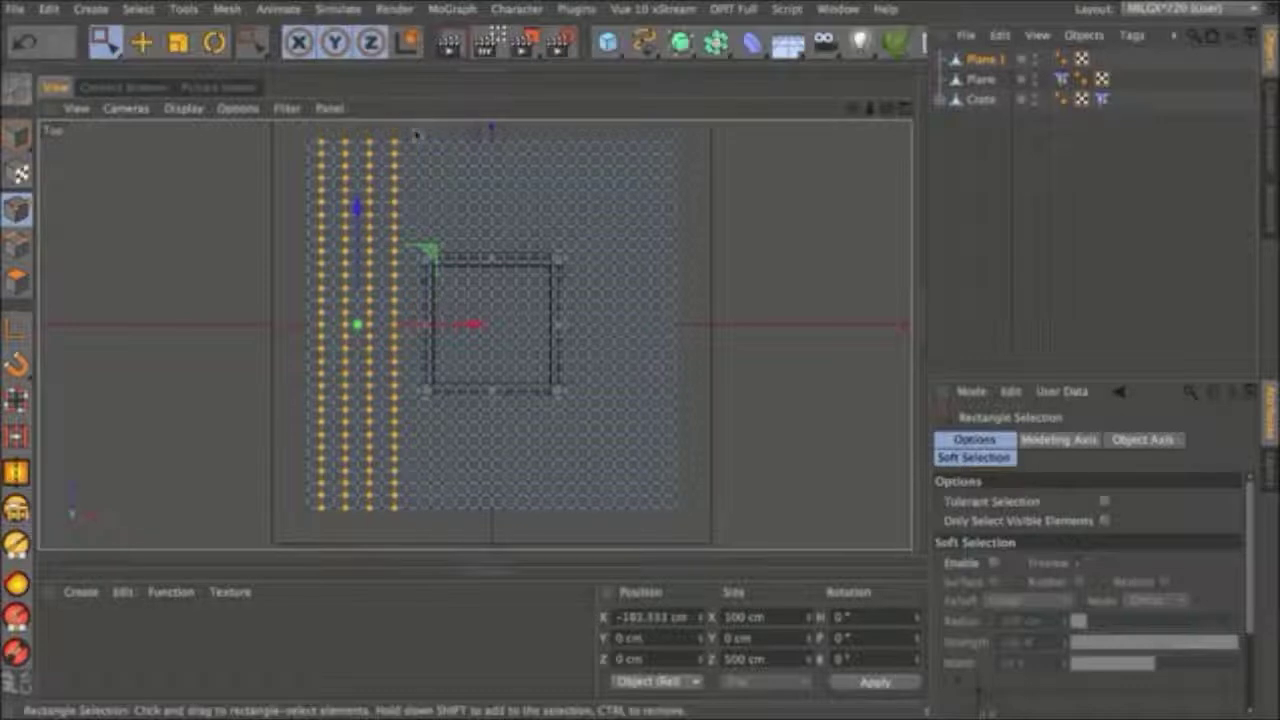
pyautogui.keyDown('shift'); pyautogui.moveTo(416, 134); pyautogui.dragTo(424, 524); pyautogui.keyUp('shift')
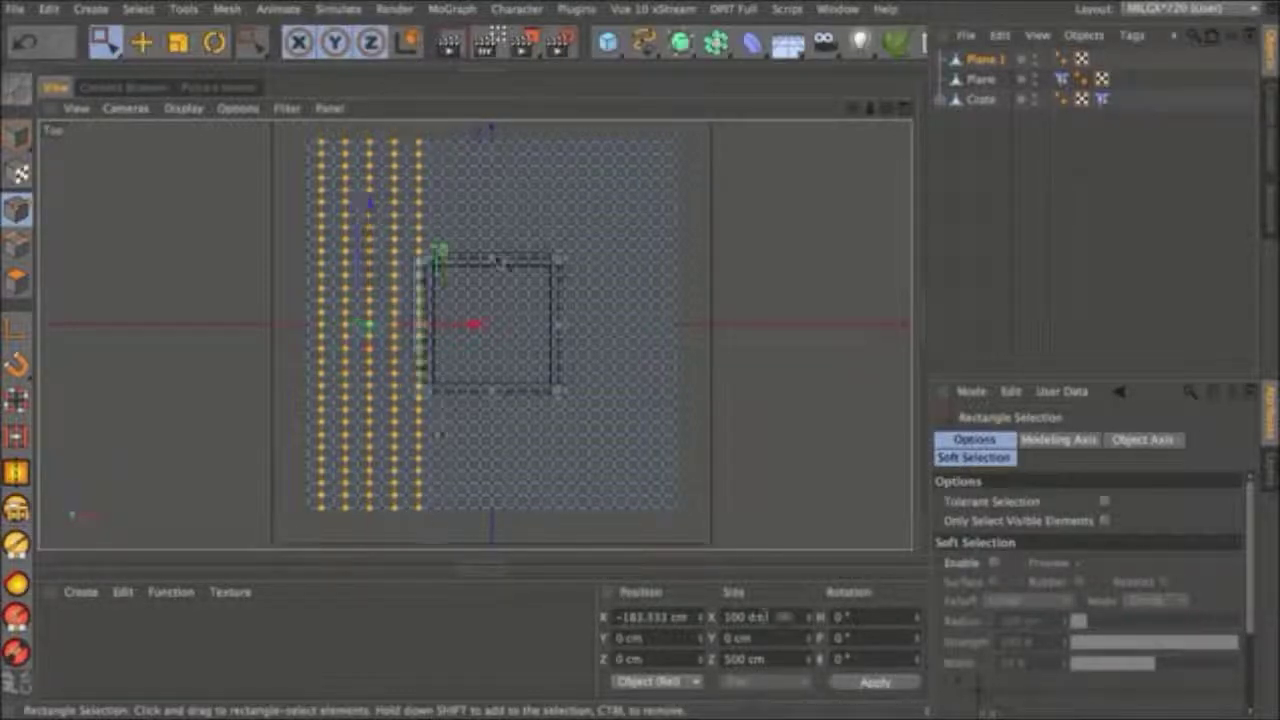
pyautogui.keyDown('shift'); pyautogui.moveTo(443, 142); pyautogui.dragTo(447, 524); pyautogui.keyUp('shift')
pyautogui.keyDown('shift'); pyautogui.moveTo(462, 134); pyautogui.dragTo(492, 532); pyautogui.keyUp('shift')
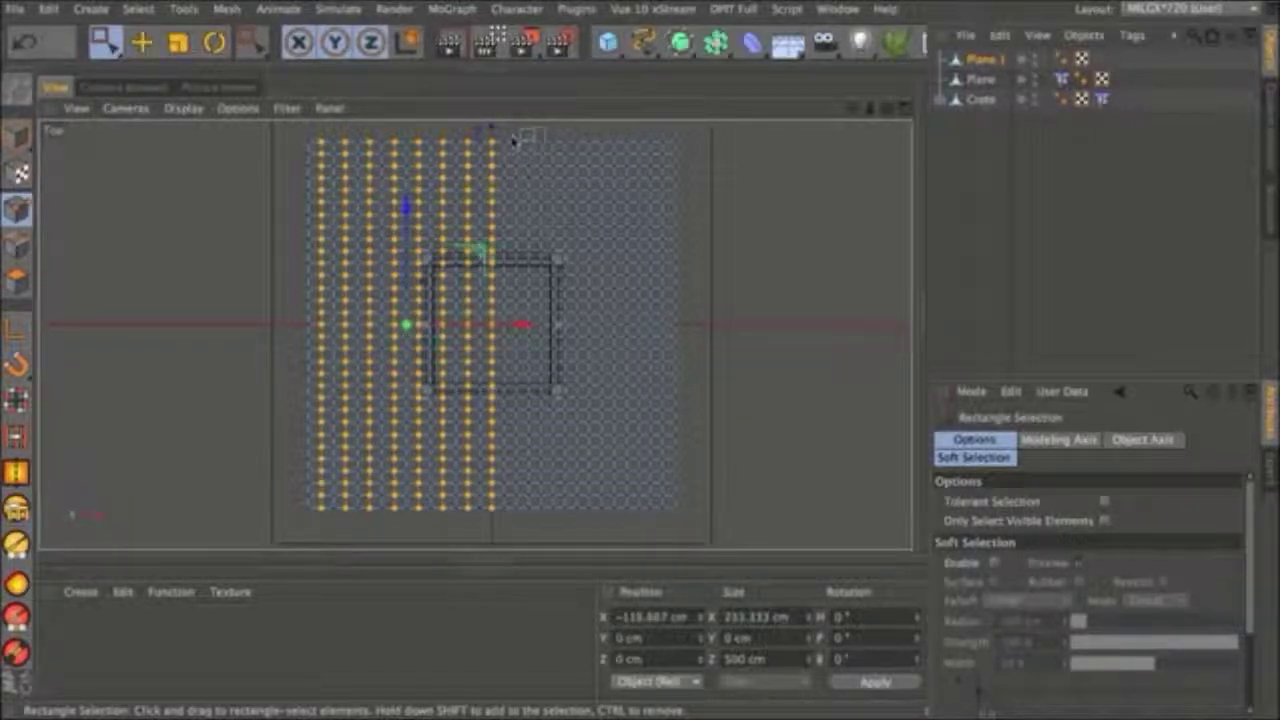
pyautogui.keyDown('shift'); pyautogui.moveTo(514, 130); pyautogui.dragTo(520, 518); pyautogui.keyUp('shift')
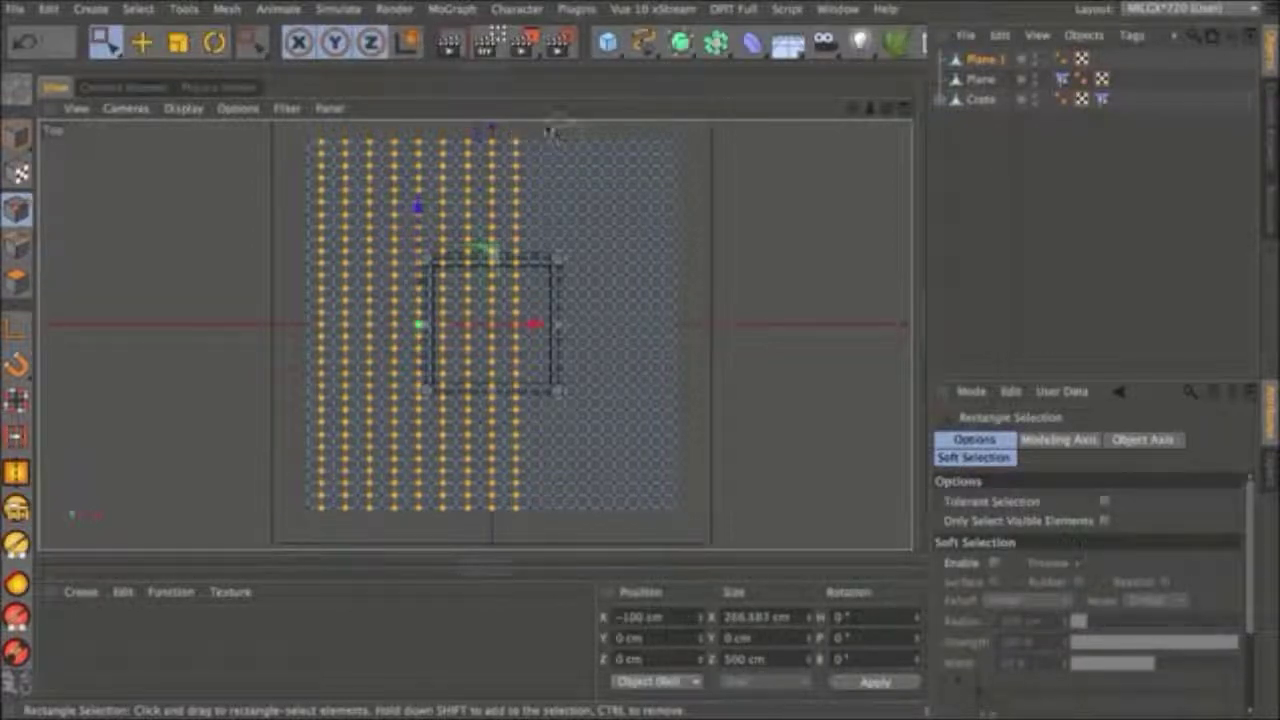
pyautogui.keyDown('shift'); pyautogui.moveTo(537, 137); pyautogui.dragTo(552, 534); pyautogui.keyUp('shift')
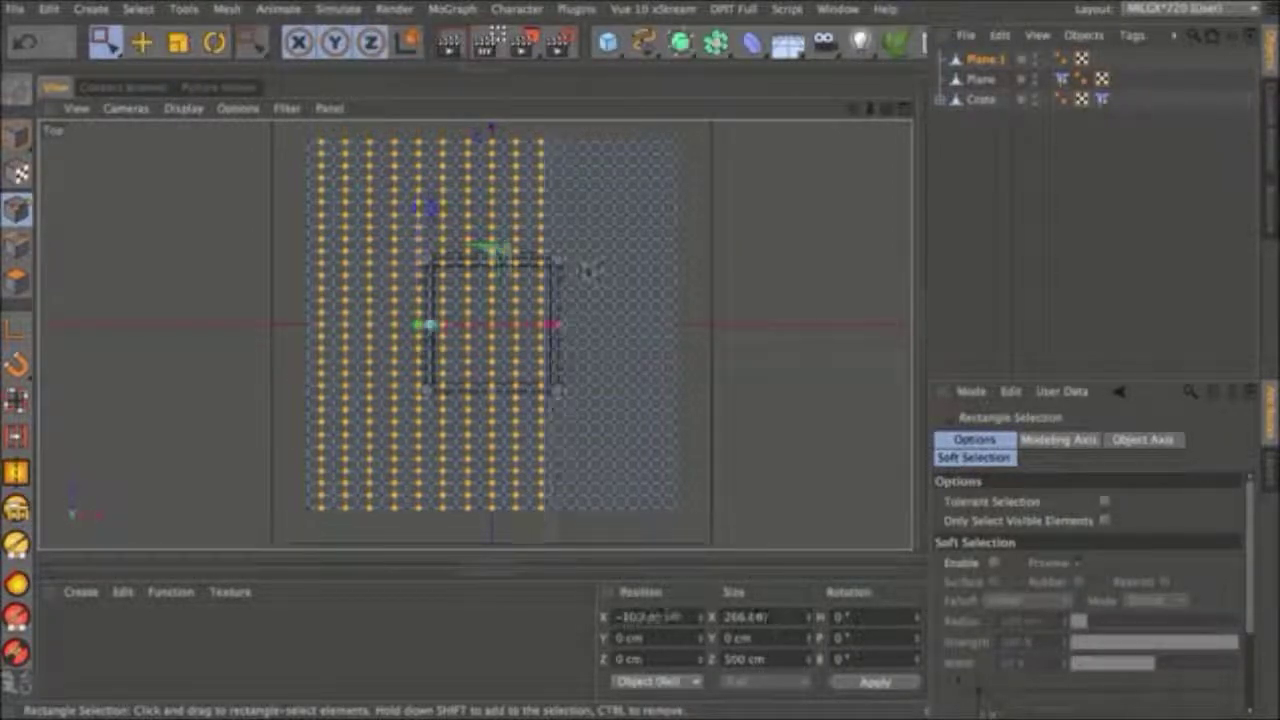
pyautogui.keyDown('shift'); pyautogui.moveTo(565, 150); pyautogui.dragTo(568, 530); pyautogui.keyUp('shift')
pyautogui.keyDown('shift'); pyautogui.moveTo(586, 141); pyautogui.dragTo(591, 528); pyautogui.keyUp('shift')
pyautogui.keyDown('shift'); pyautogui.moveTo(613, 142); pyautogui.dragTo(621, 533); pyautogui.keyUp('shift')
pyautogui.keyDown('shift'); pyautogui.moveTo(640, 134); pyautogui.dragTo(641, 531); pyautogui.keyUp('shift')
pyautogui.keyDown('shift'); pyautogui.moveTo(666, 134); pyautogui.dragTo(662, 540); pyautogui.keyUp('shift')
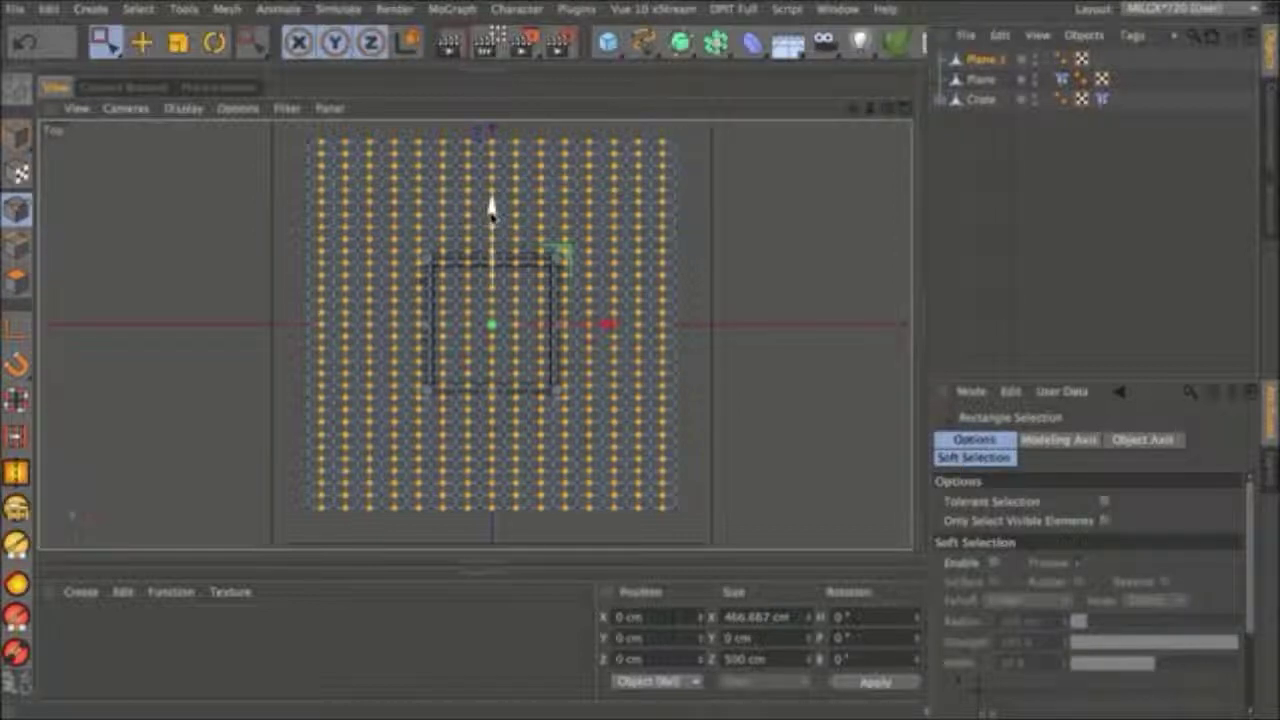
# Shift the selected point columns along Z to a position of -20 cm, and deselect them.
pyautogui.moveTo(491, 208); pyautogui.dragTo(491, 225)
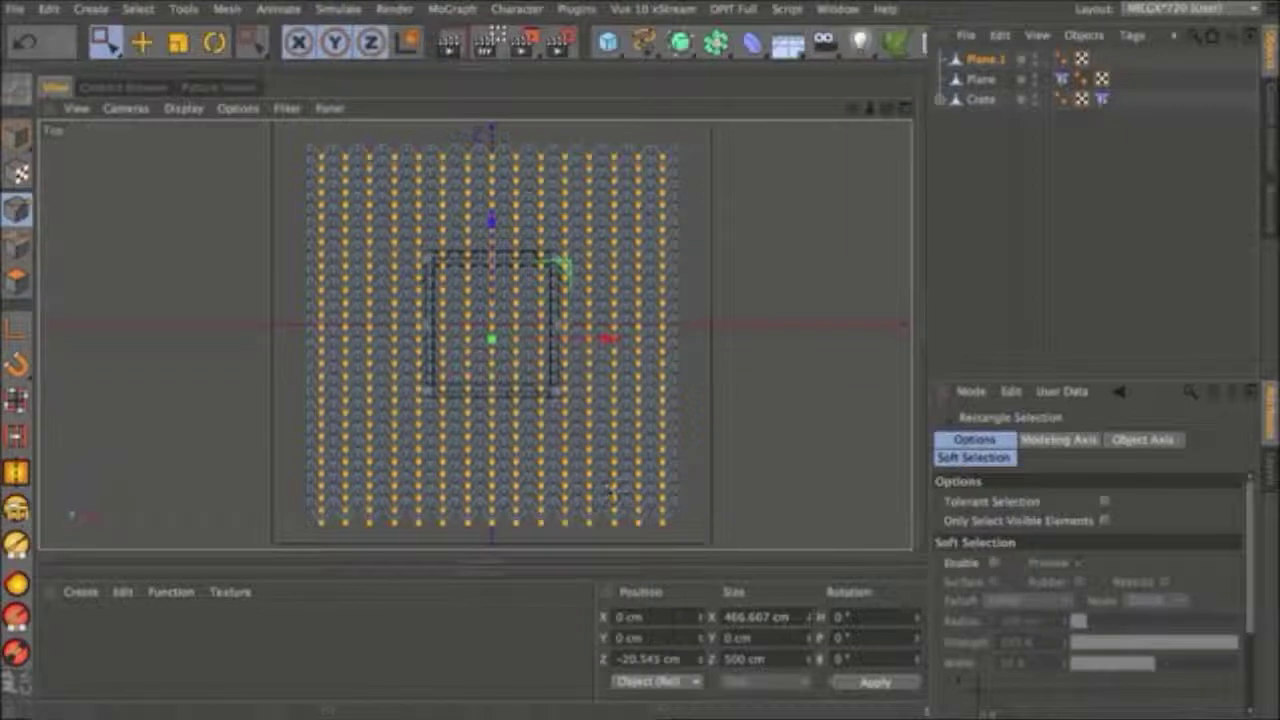
pyautogui.doubleClick(655, 659)
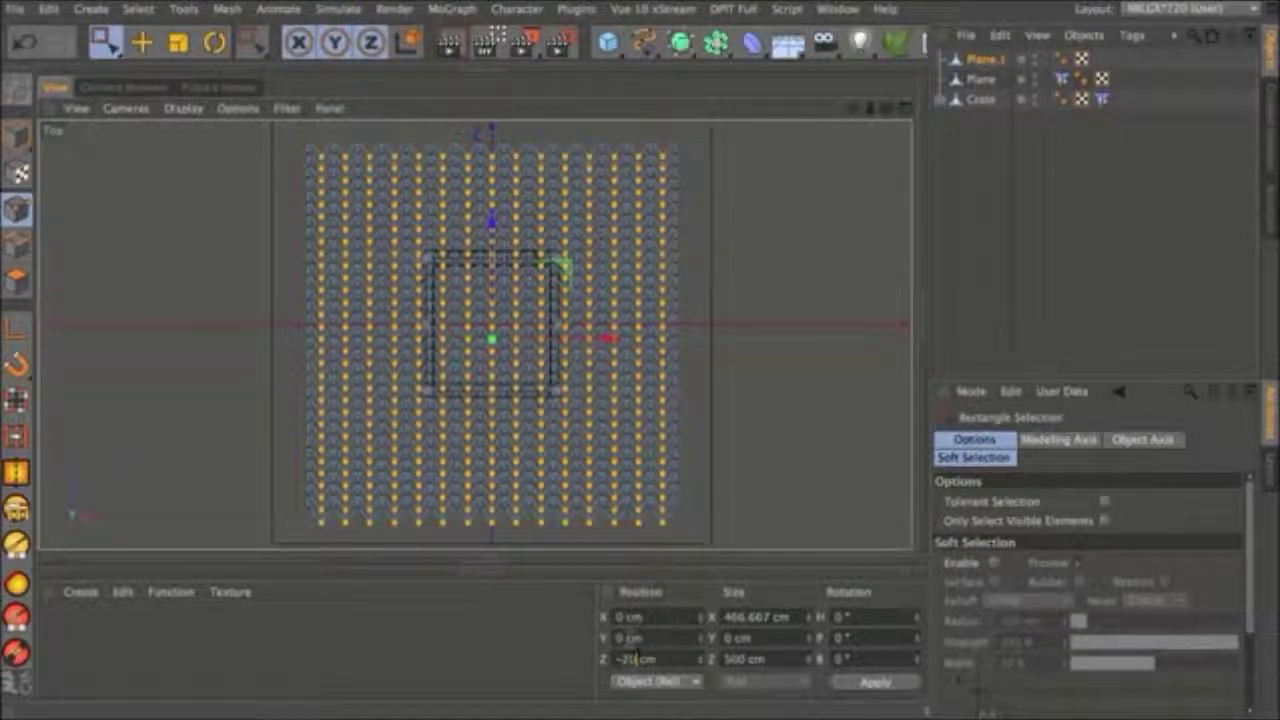
pyautogui.press('Return')
pyautogui.click(748, 198)
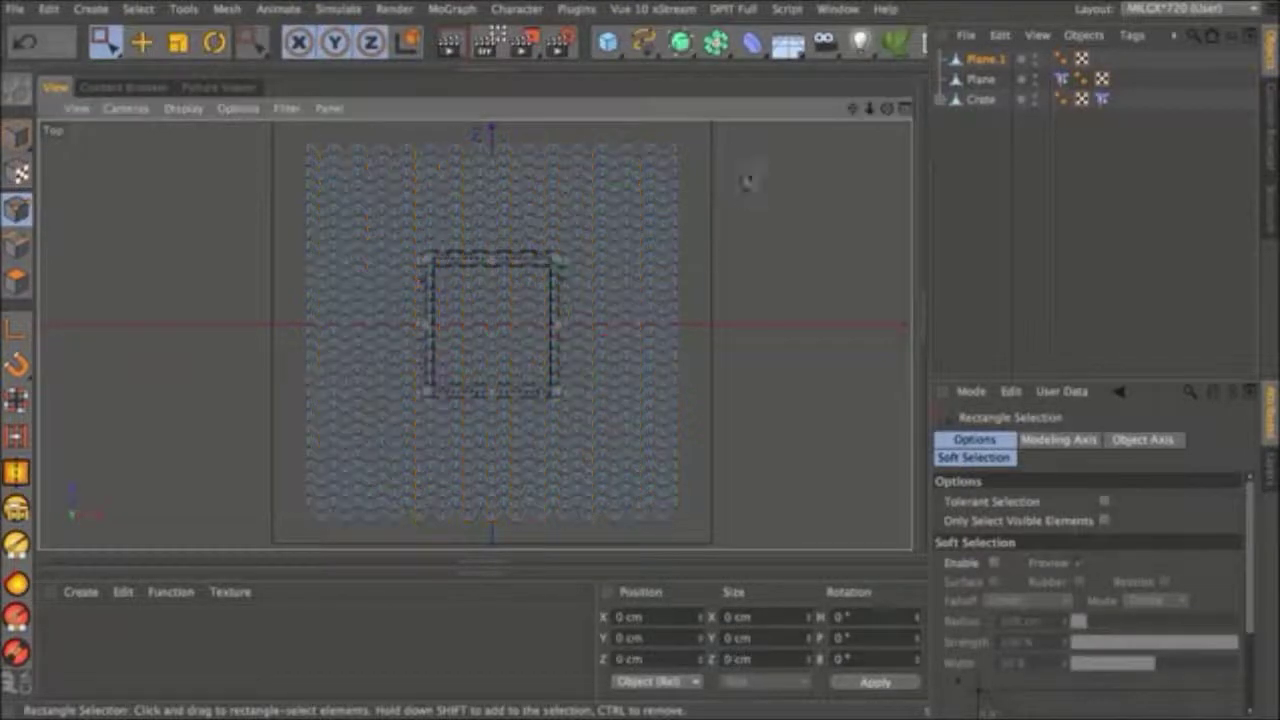
# Select the points protruding at the plane's upper edge in the Top view and set their Z position to 230 cm.
pyautogui.moveTo(286, 127); pyautogui.dragTo(770, 147)
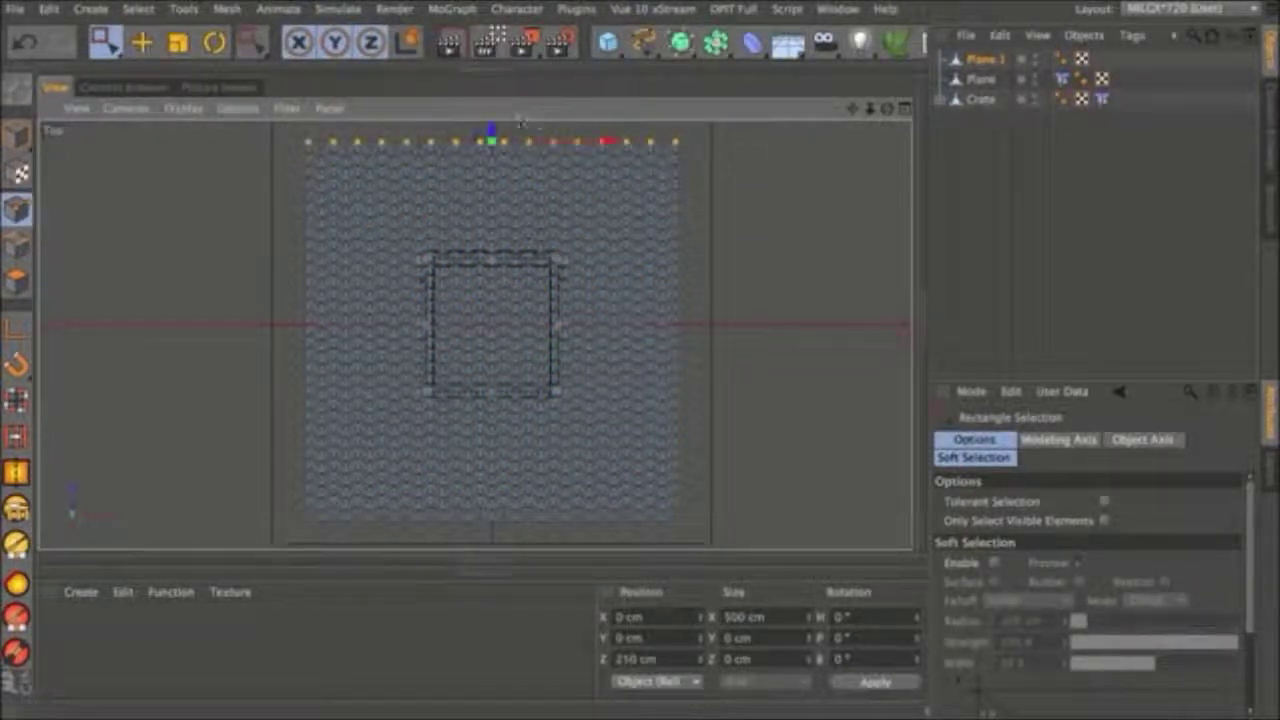
pyautogui.moveTo(491, 130); pyautogui.dragTo(491, 151)
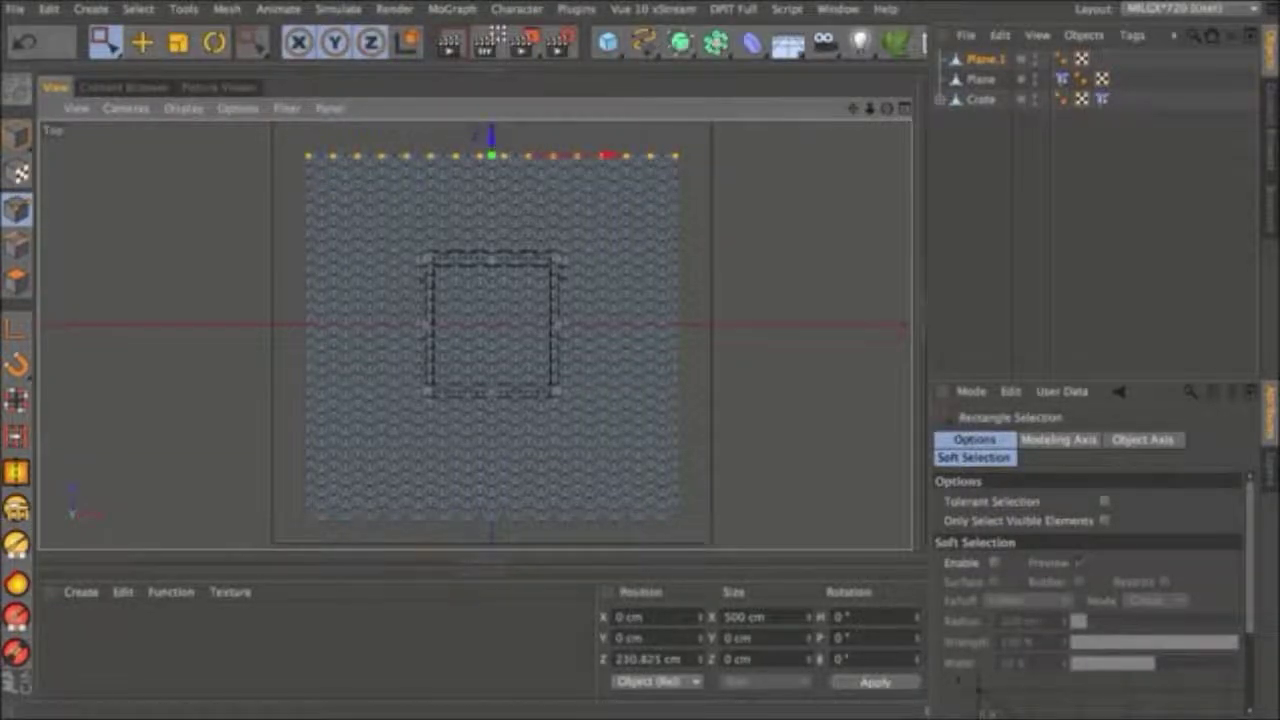
pyautogui.moveTo(687, 660); pyautogui.dragTo(632, 662)
pyautogui.write('5')
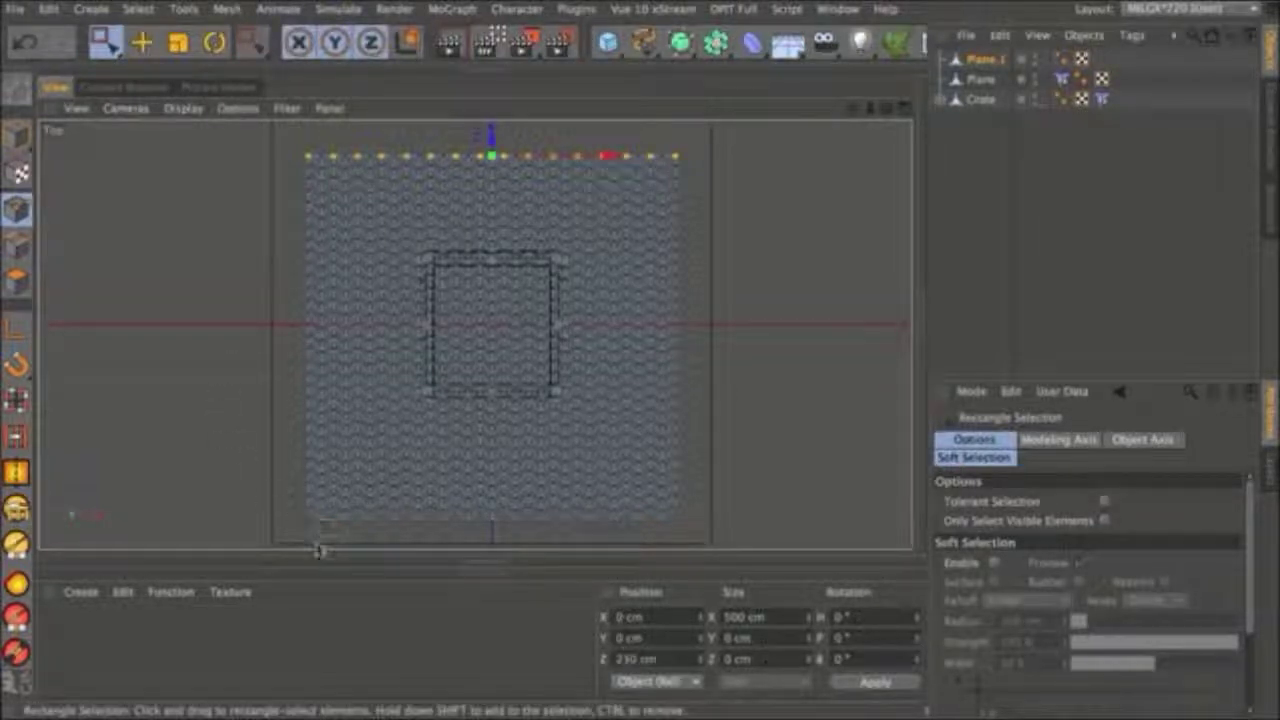
# Select the points protruding at the plane's lower edge in the Top view and set their Z position to -253 cm.
pyautogui.moveTo(303, 542); pyautogui.dragTo(720, 516)
pyautogui.keyDown('alt'); pyautogui.moveTo(585, 443); pyautogui.dragTo(448, 311, button='middle'); pyautogui.keyUp('alt')
pyautogui.keyDown('alt'); pyautogui.moveTo(440, 313); pyautogui.dragTo(648, 260, button='right'); pyautogui.keyUp('alt')
pyautogui.scroll(-2, 686, 326)
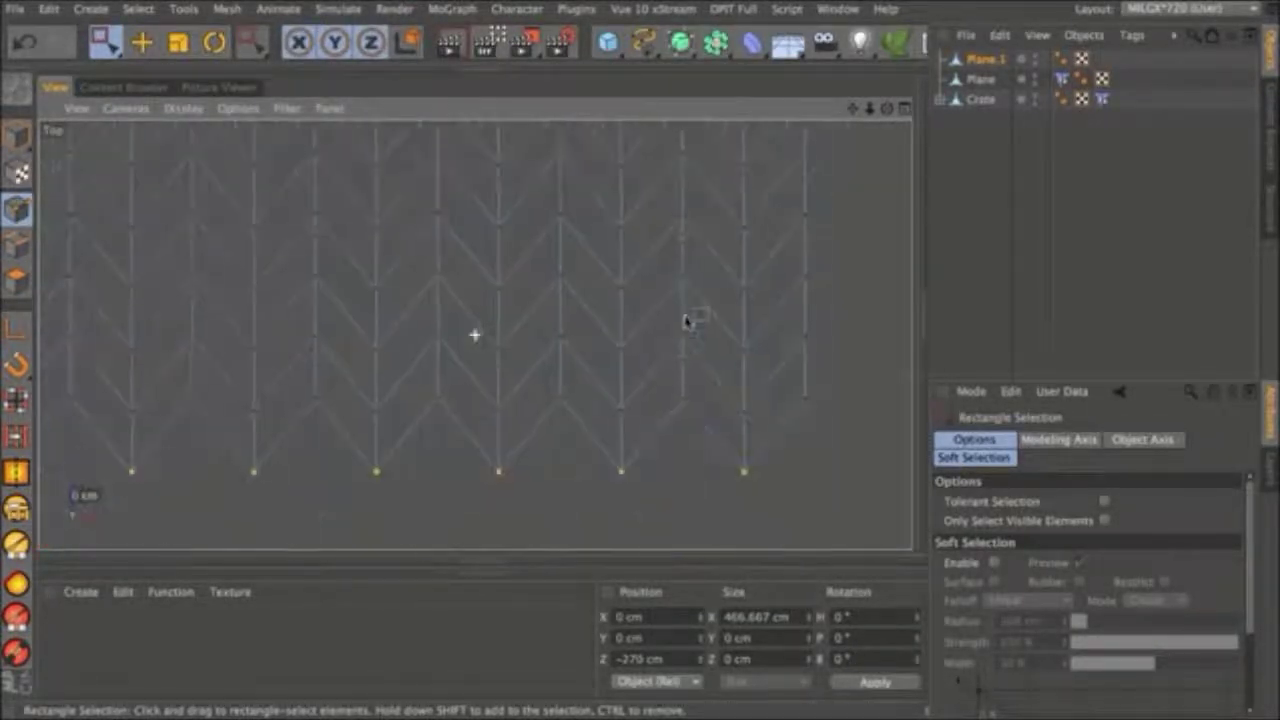
pyautogui.click(137, 466)
pyautogui.click(383, 466)
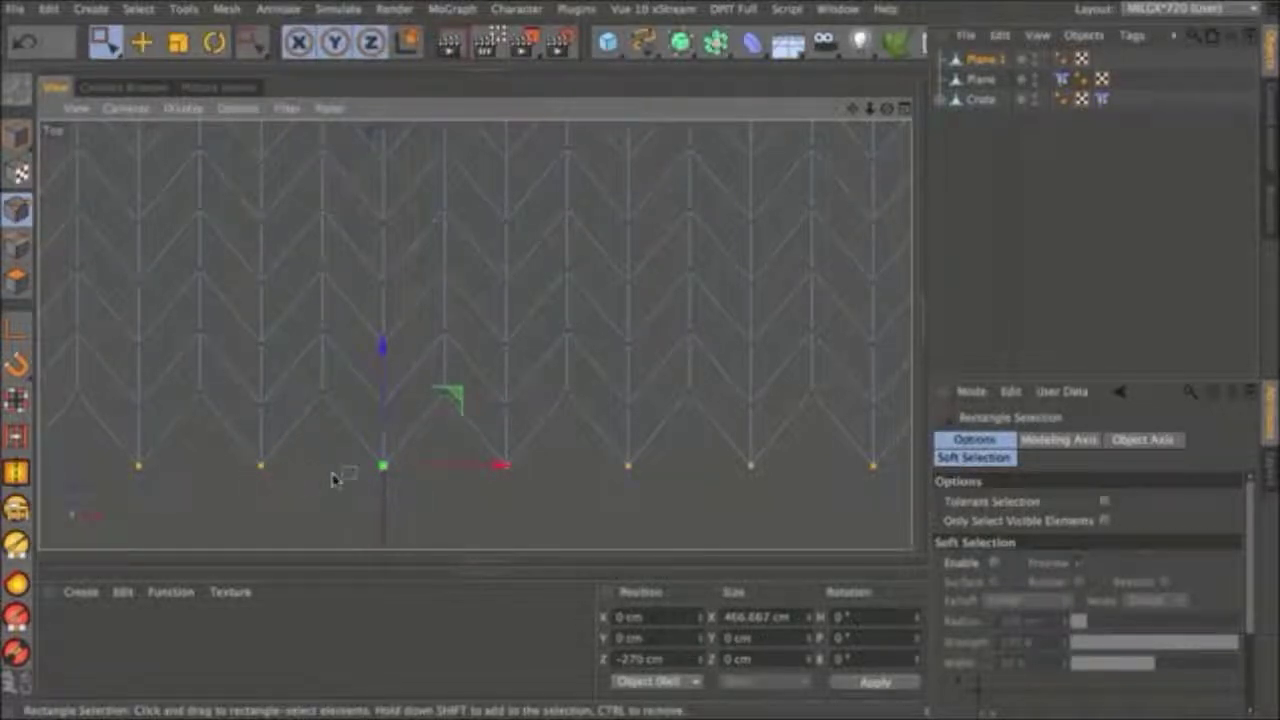
pyautogui.moveTo(392, 374); pyautogui.dragTo(396, 290)
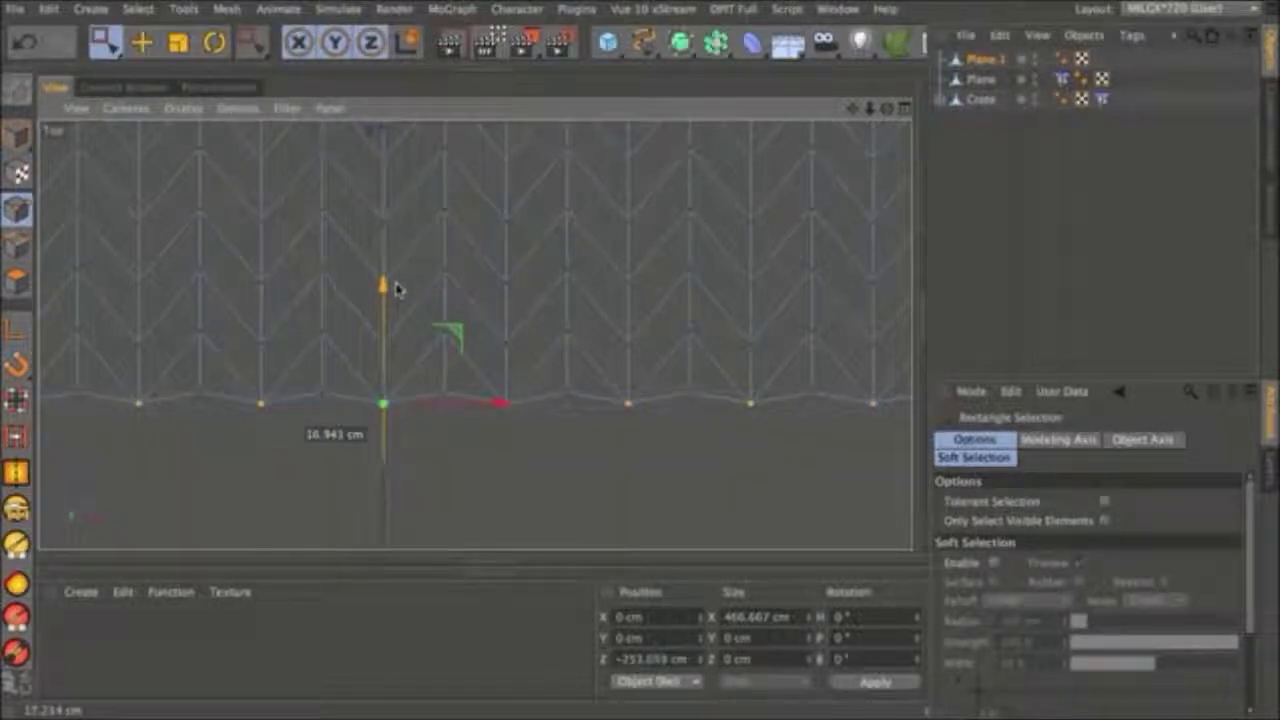
pyautogui.moveTo(396, 290); pyautogui.dragTo(396, 290)
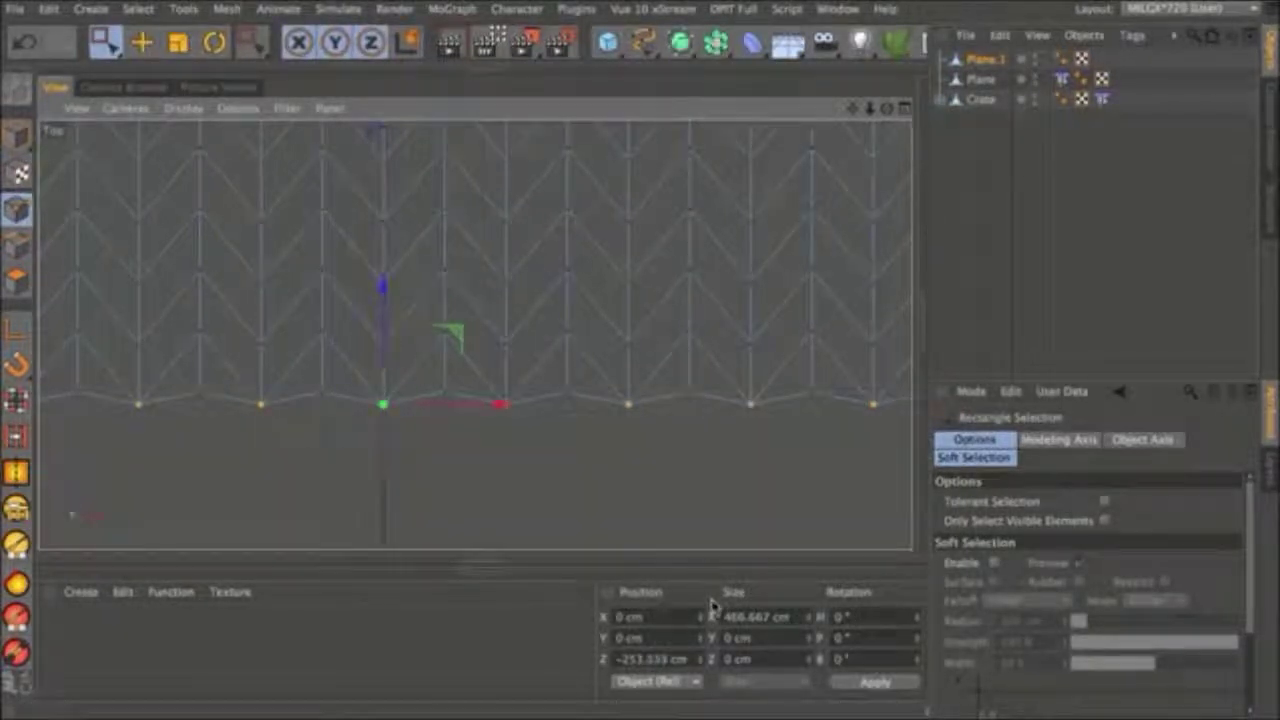
pyautogui.moveTo(688, 658); pyautogui.dragTo(648, 658)
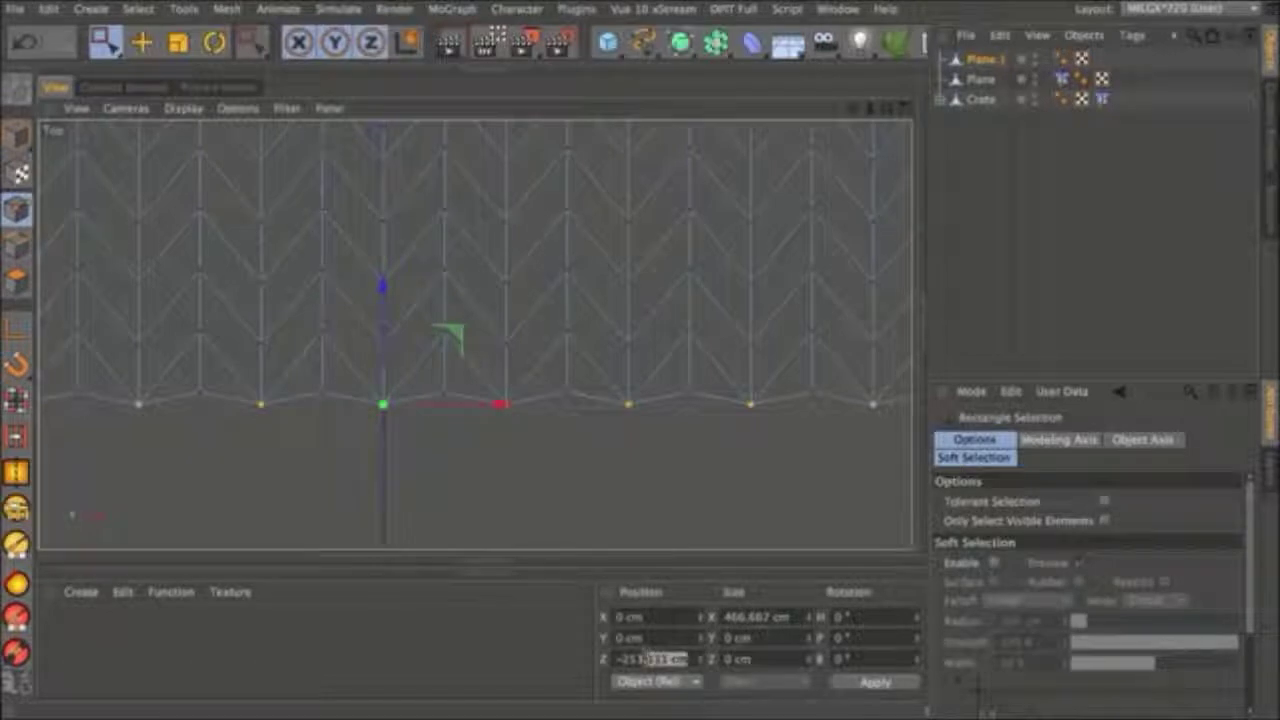
pyautogui.write('7')
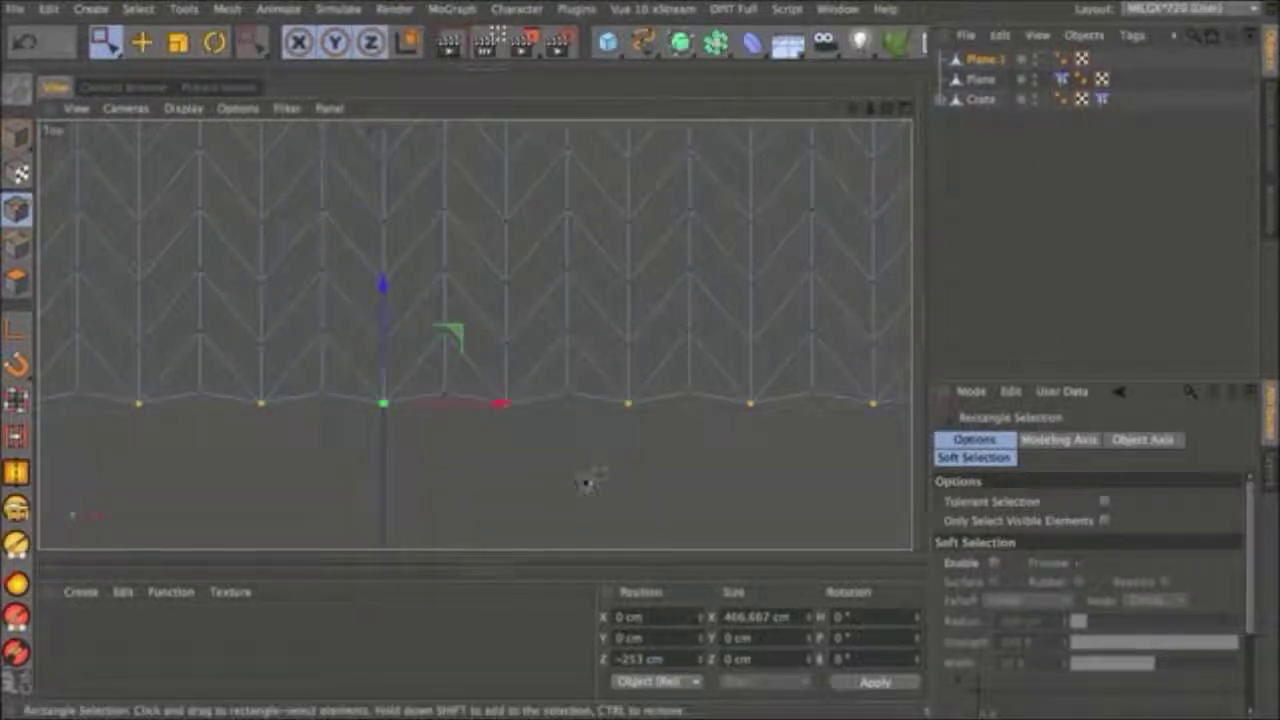
# Select all points along the plane's lower edge and flatten them by setting their Z size to 0 cm.
pyautogui.scroll(-4, 574, 468)
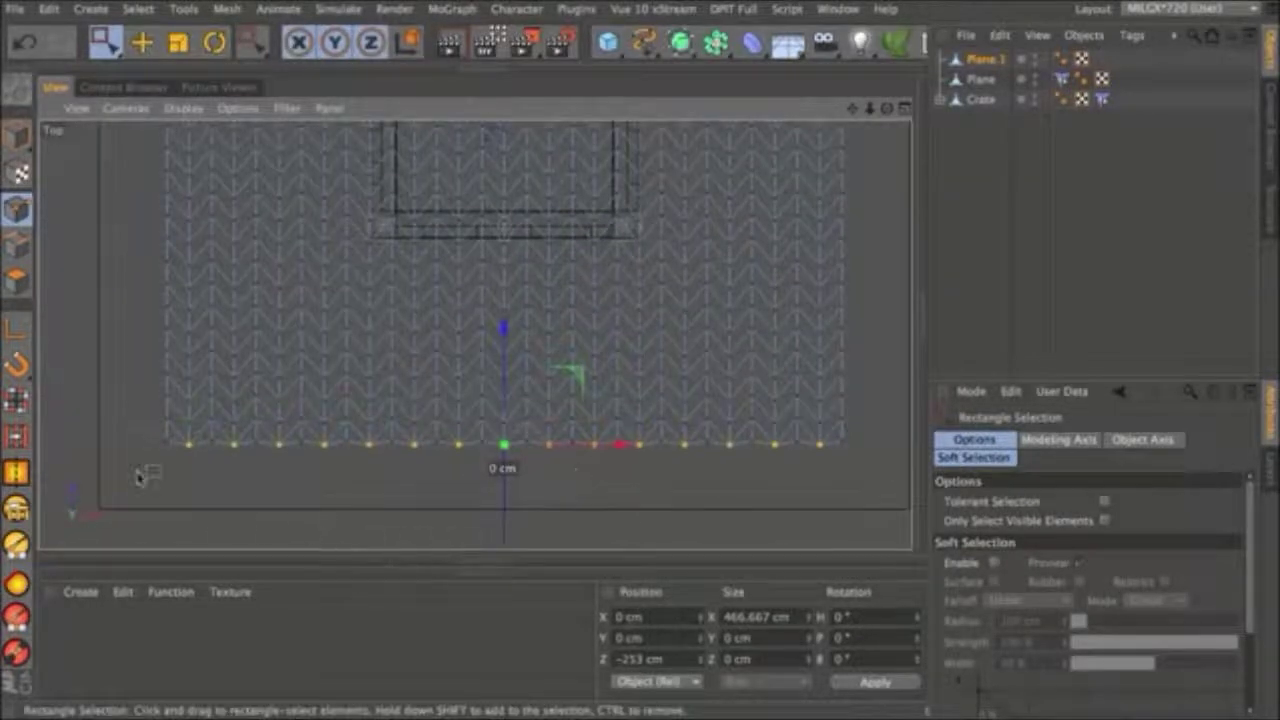
pyautogui.moveTo(132, 510); pyautogui.dragTo(872, 436)
pyautogui.press('t')
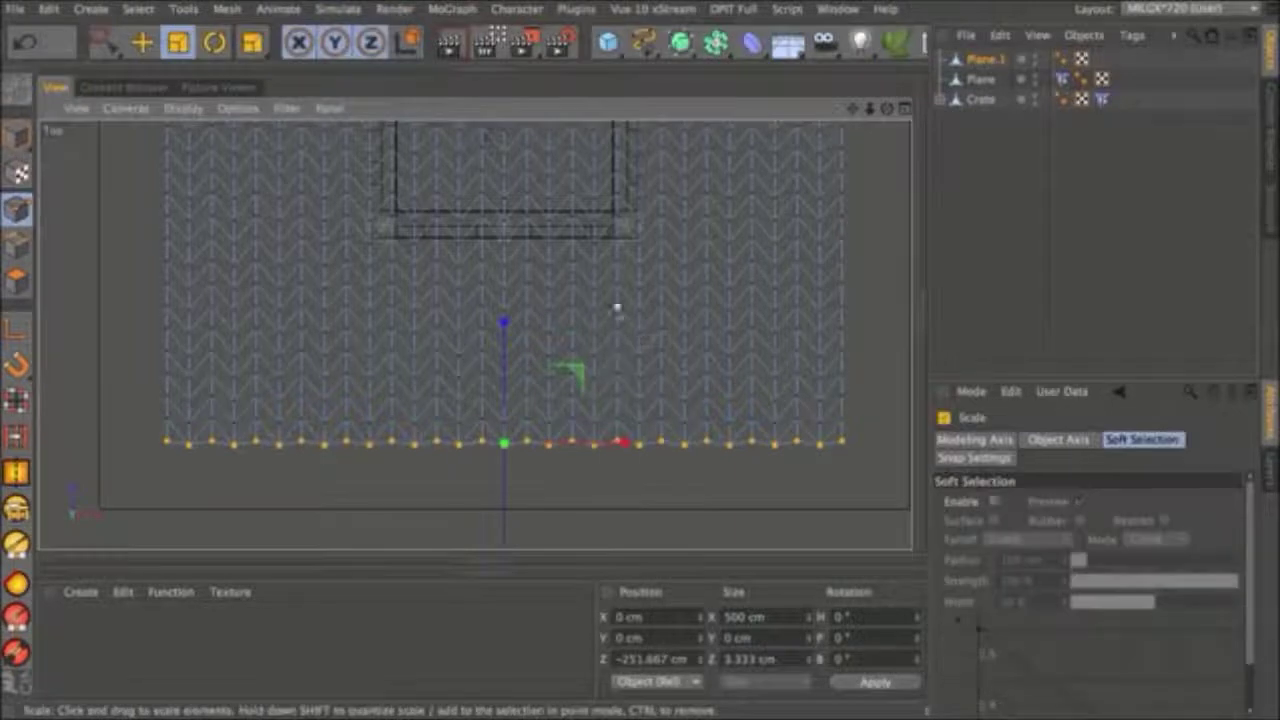
pyautogui.moveTo(503, 340); pyautogui.dragTo(458, 437)
pyautogui.click(774, 659)
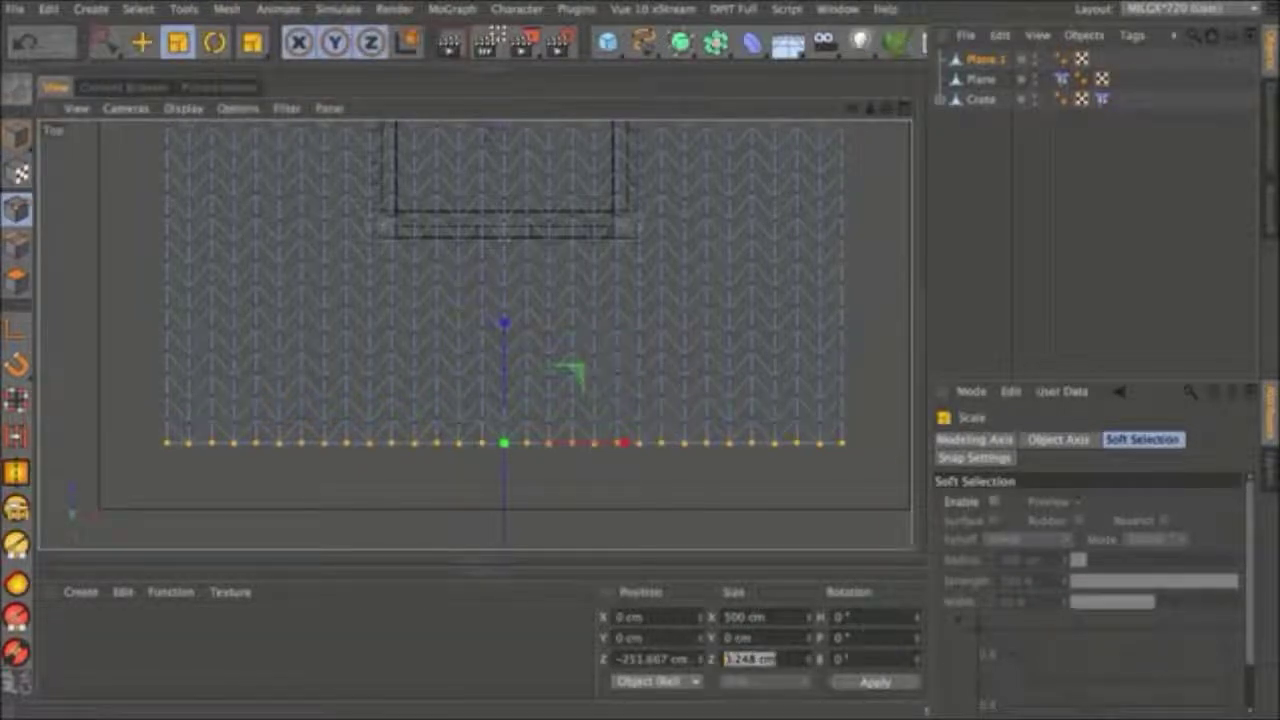
pyautogui.write('0')
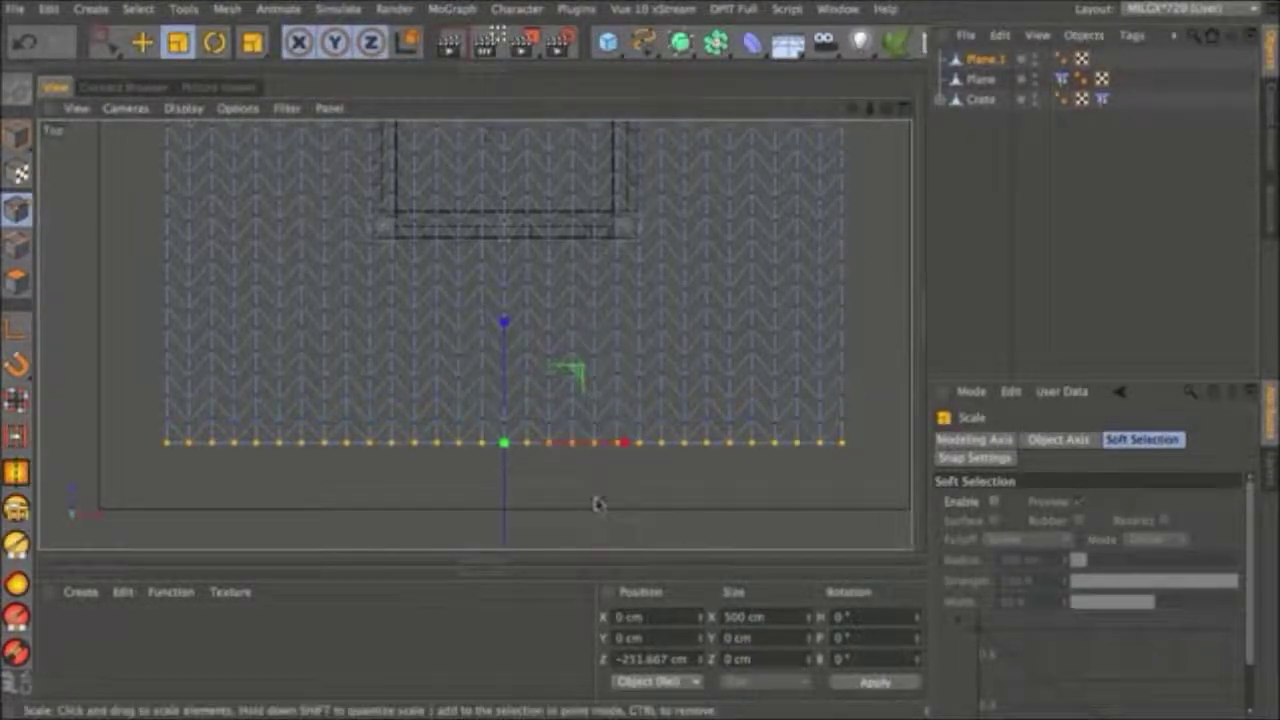
pyautogui.click(517, 489)
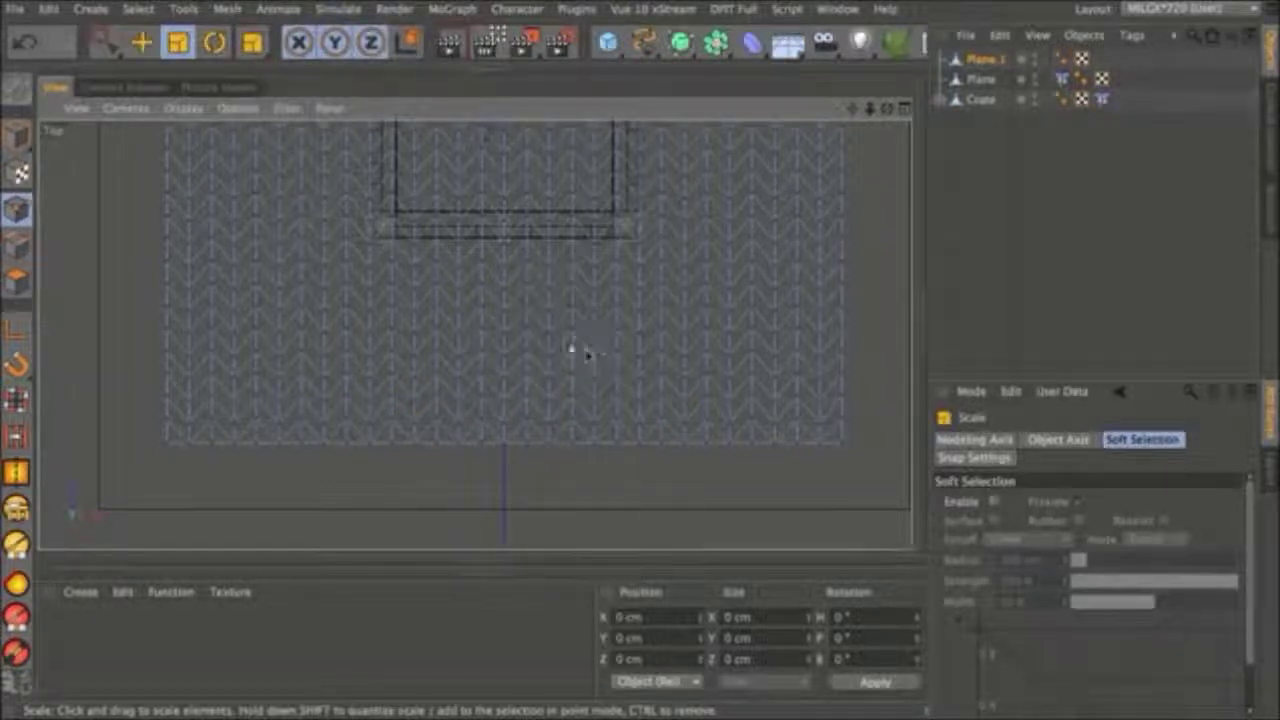
# Rectangle-select the points along the plane's upper edge, set their Z size to 0 cm, and deselect them.
pyautogui.press('h')
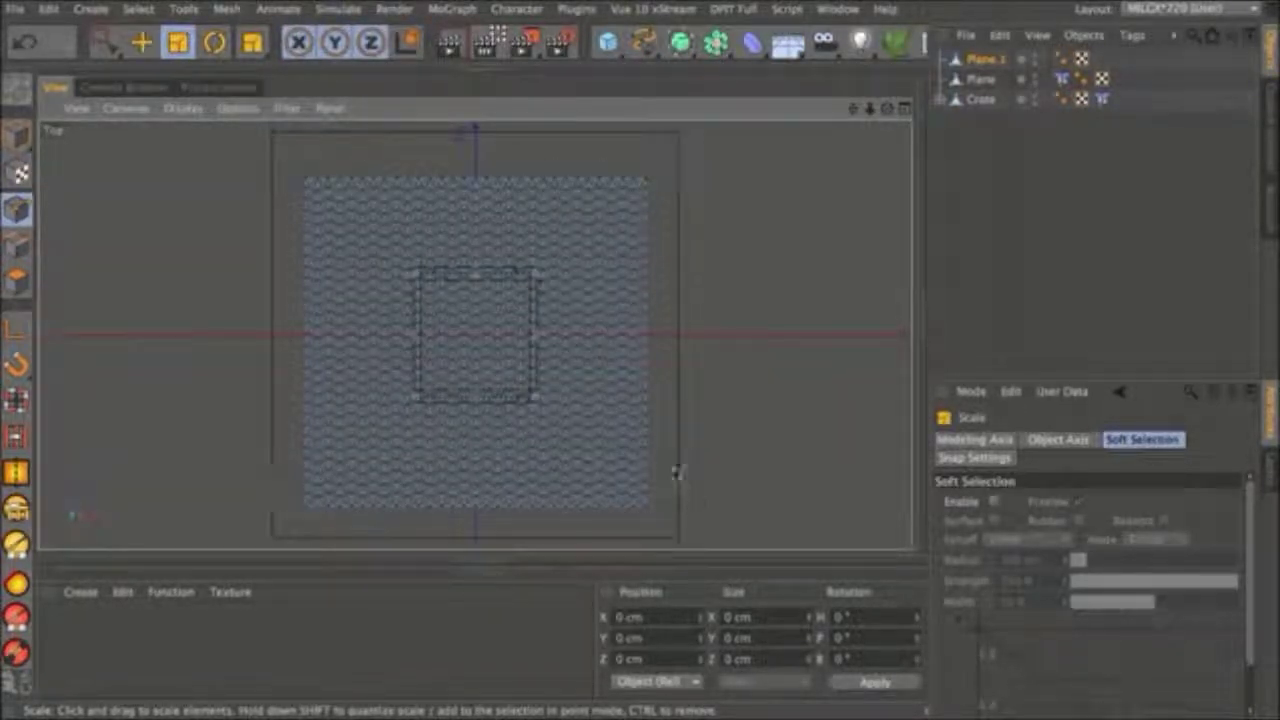
pyautogui.keyDown('alt'); pyautogui.moveTo(302, 178); pyautogui.dragTo(746, 160, button='right'); pyautogui.keyUp('alt')
pyautogui.keyDown('alt'); pyautogui.moveTo(648, 229); pyautogui.dragTo(475, 334, button='middle'); pyautogui.keyUp('alt')
pyautogui.keyDown('alt'); pyautogui.moveTo(654, 289); pyautogui.dragTo(424, 414, button='right'); pyautogui.keyUp('alt')
pyautogui.keyDown('alt'); pyautogui.moveTo(728, 357); pyautogui.dragTo(382, 361, button='middle'); pyautogui.keyUp('alt')
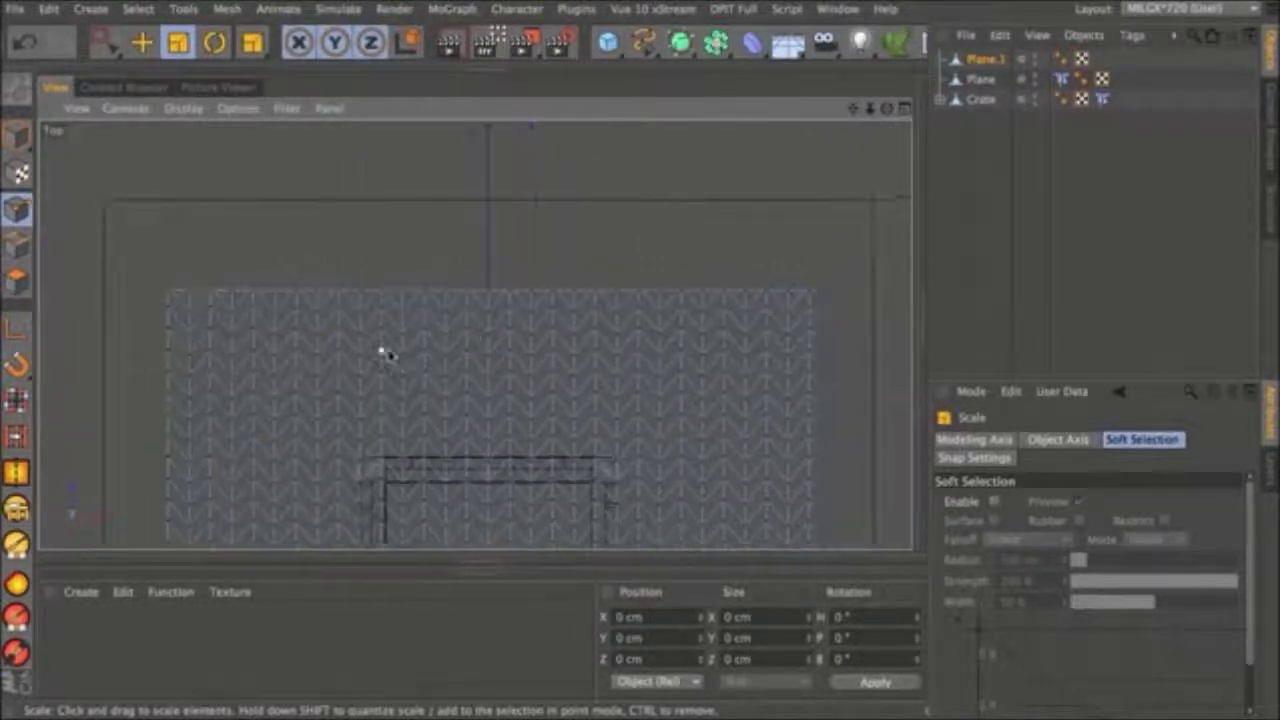
pyautogui.press('0')
pyautogui.moveTo(136, 250); pyautogui.dragTo(857, 300)
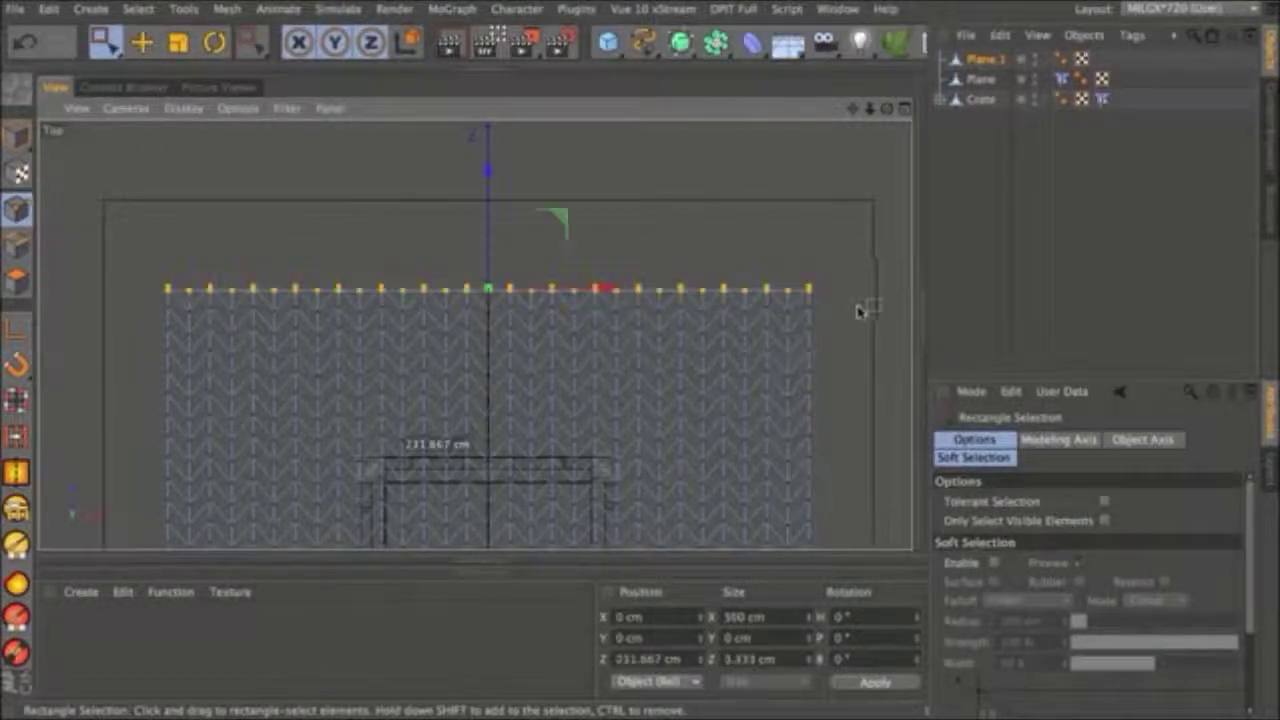
pyautogui.doubleClick(745, 659)
pyautogui.write('0')
pyautogui.press('Return')
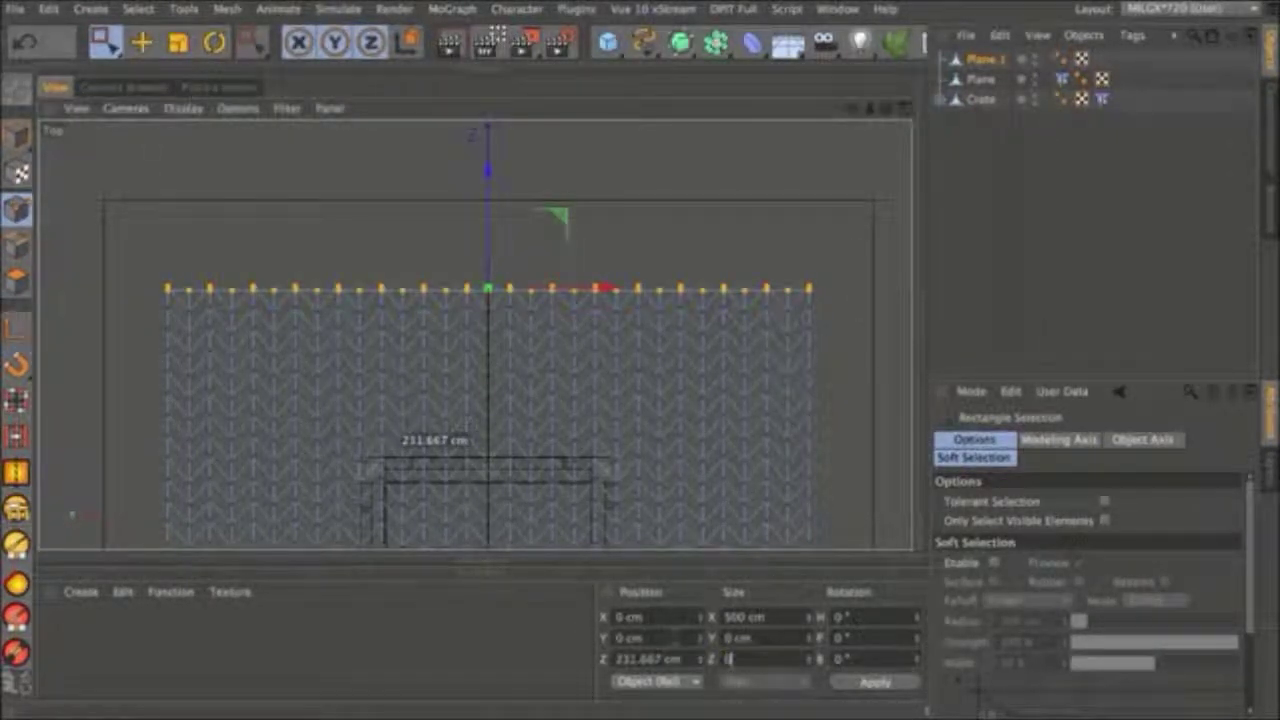
pyautogui.click(634, 206)
# Switch to the Perspective view, display the scene shaded with mesh lines, deselect the plane and inspect its zigzag mesh.
pyautogui.scroll(-3, 634, 337)
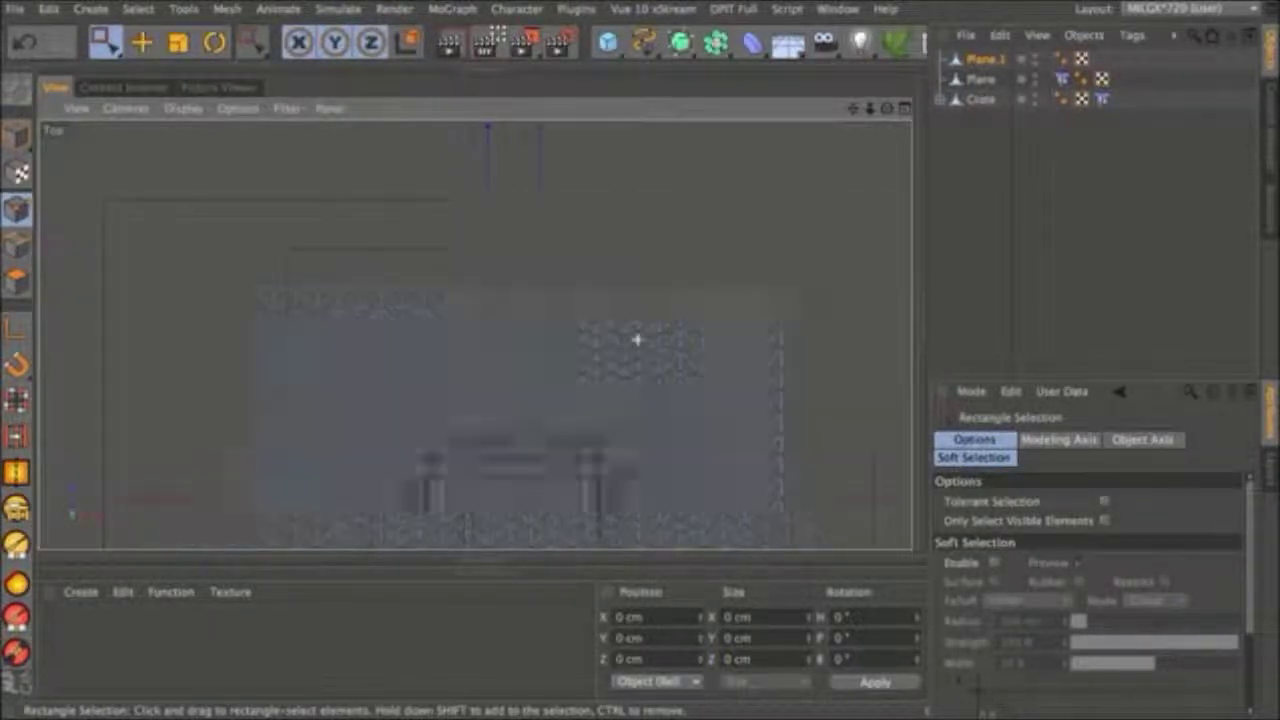
pyautogui.keyDown('alt'); pyautogui.moveTo(594, 458); pyautogui.dragTo(606, 343, button='middle'); pyautogui.keyUp('alt')
pyautogui.scroll(-2, 606, 343)
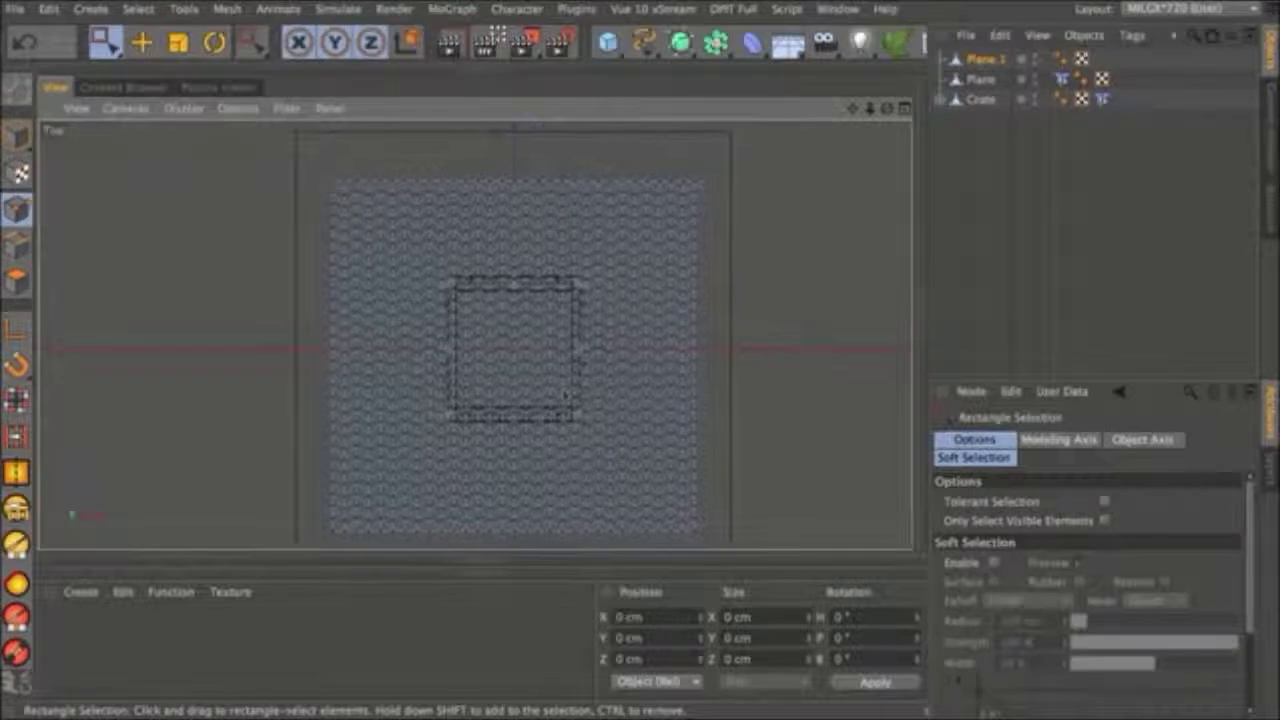
pyautogui.middleClick(584, 408)
pyautogui.middleClick(360, 243)
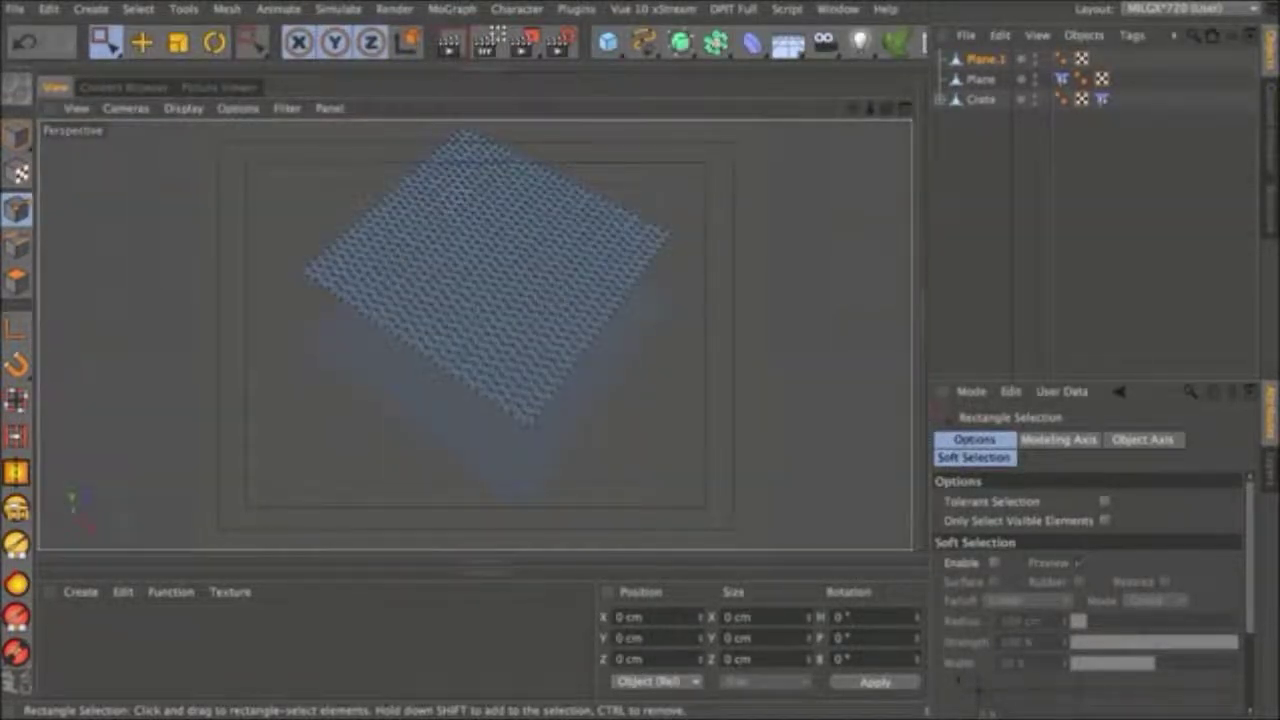
pyautogui.click(184, 108)
pyautogui.click(243, 160)
pyautogui.click(976, 176)
pyautogui.keyDown('alt'); pyautogui.moveTo(505, 418); pyautogui.dragTo(503, 340); pyautogui.keyUp('alt')
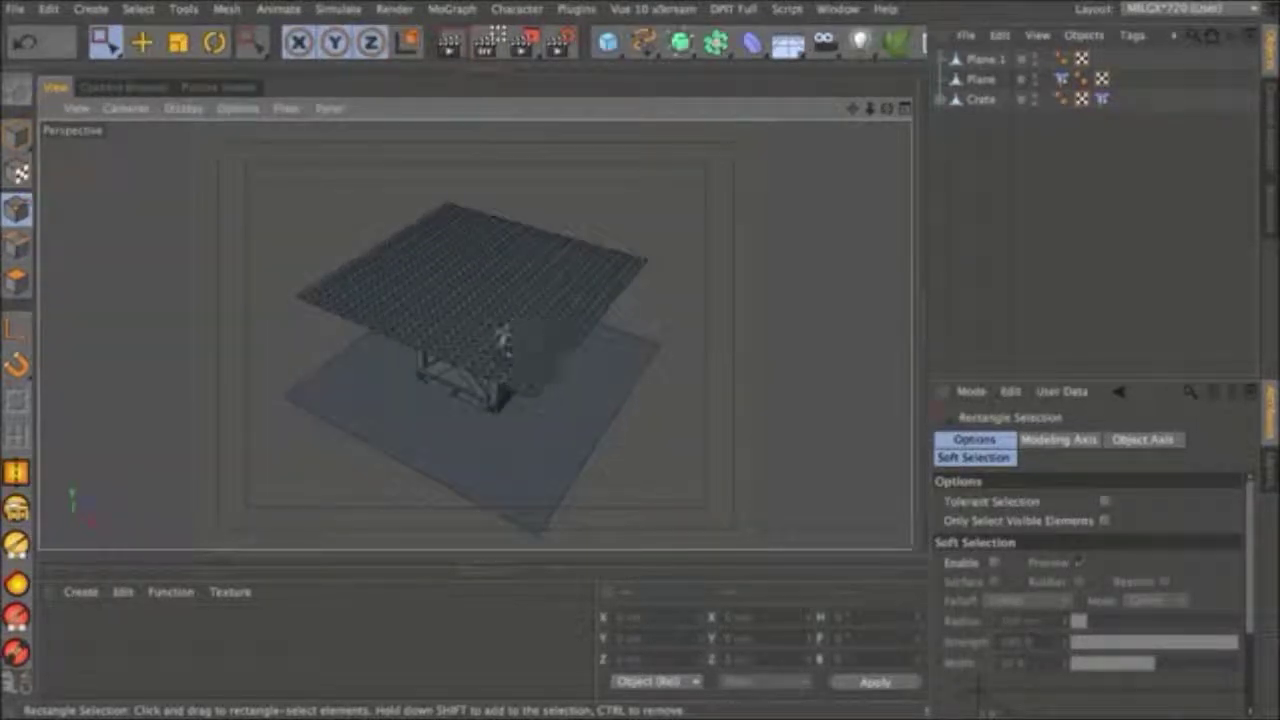
pyautogui.keyDown('alt'); pyautogui.moveTo(485, 325); pyautogui.dragTo(629, 171, button='right'); pyautogui.keyUp('alt')
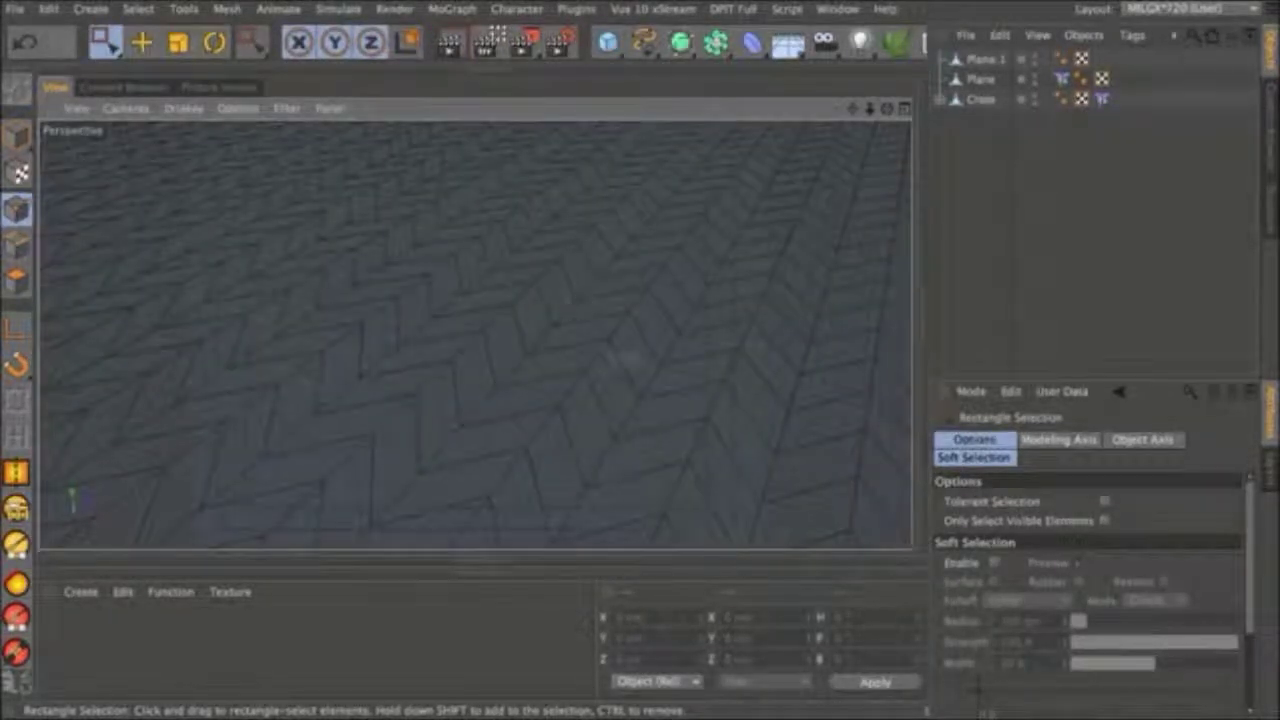
pyautogui.keyDown('alt'); pyautogui.moveTo(592, 316); pyautogui.dragTo(500, 406, button='right'); pyautogui.keyUp('alt')
pyautogui.keyDown('alt'); pyautogui.moveTo(606, 367); pyautogui.dragTo(530, 400); pyautogui.keyUp('alt')
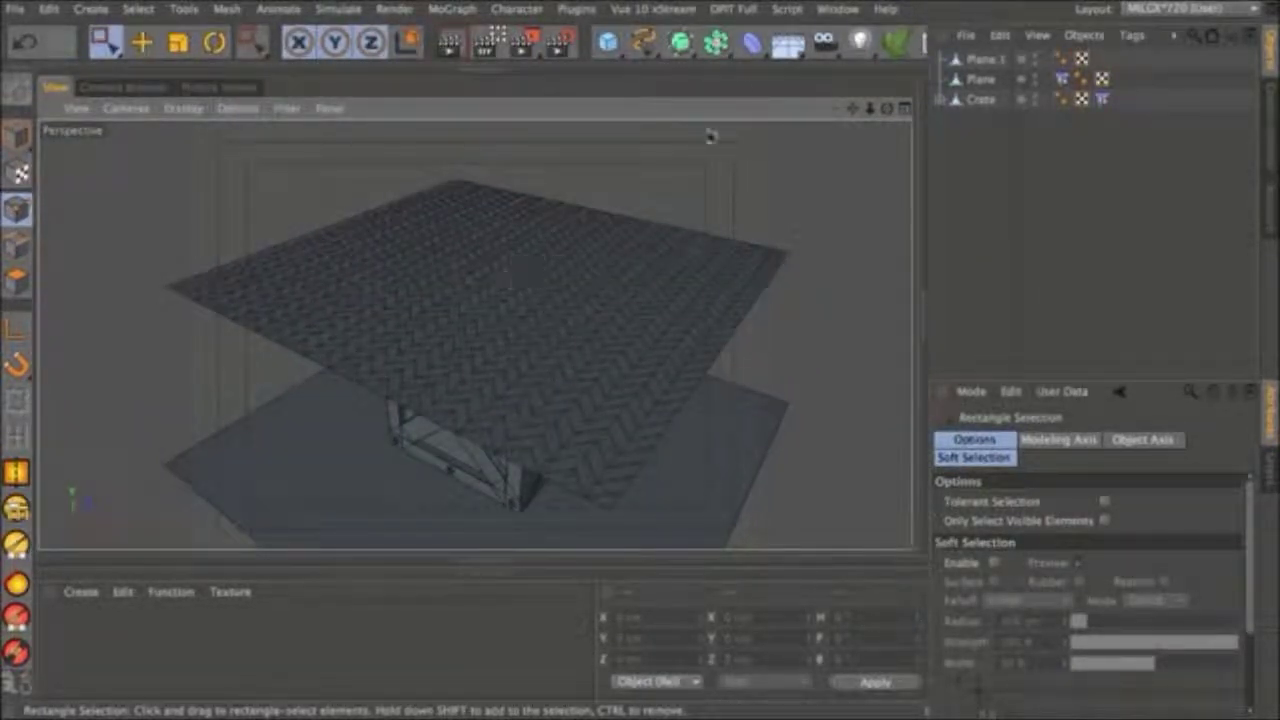
# Try deforming the zigzag plane's points with the Magnet tool at a 100 cm radius.
pyautogui.moveTo(716, 42); pyautogui.dragTo(988, 226)
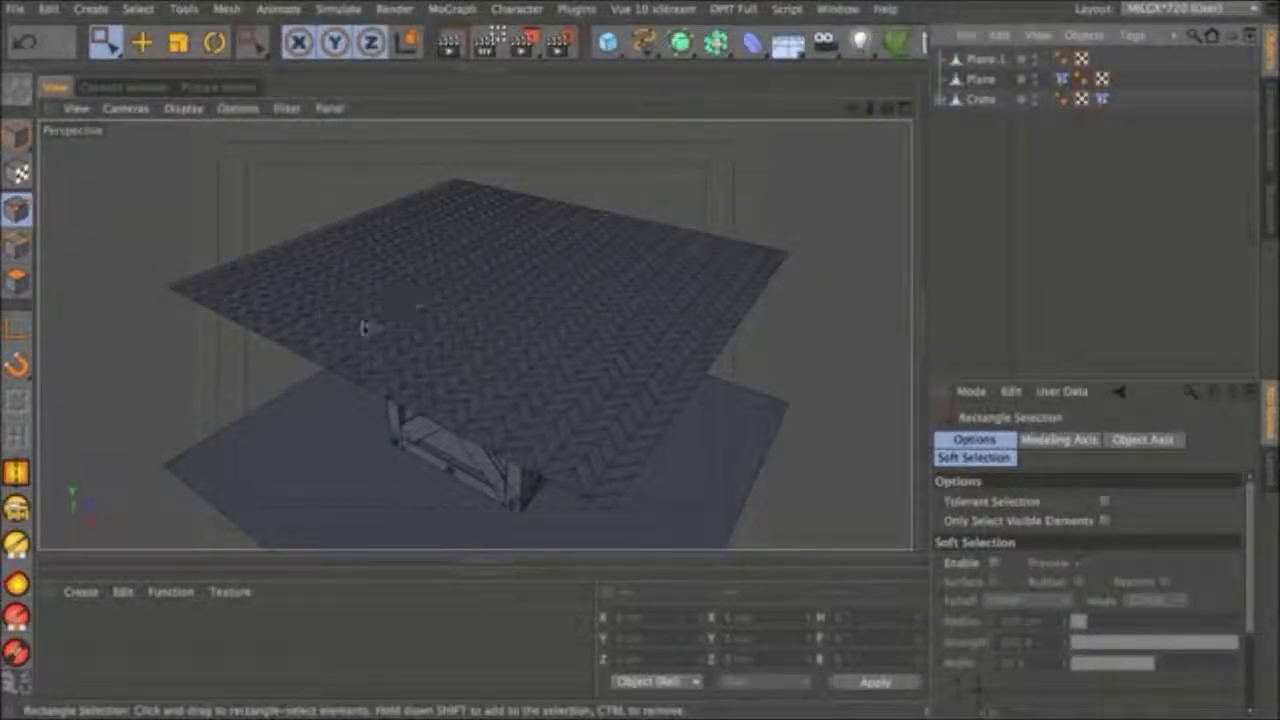
pyautogui.click(388, 308)
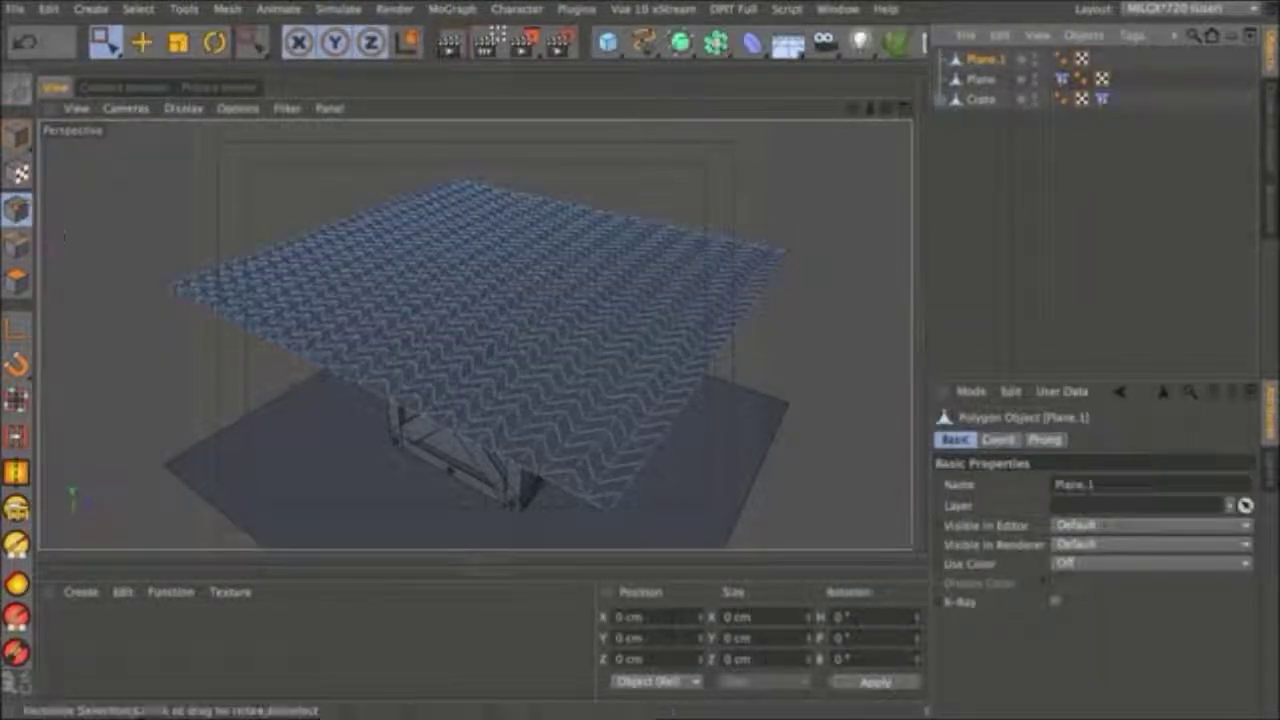
pyautogui.rightClick(259, 205)
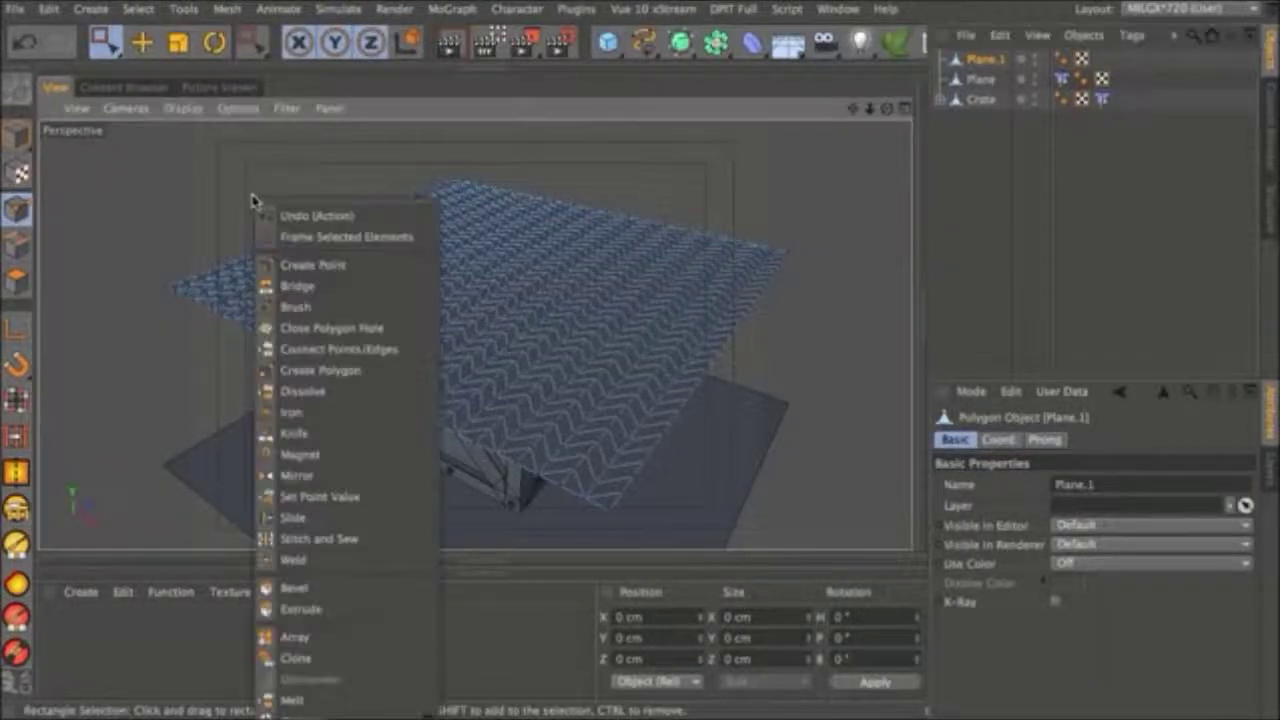
pyautogui.click(328, 455)
pyautogui.moveTo(197, 297)
pyautogui.mouseDown()
pyautogui.moveTo(206, 378)
pyautogui.moveTo(223, 357)
pyautogui.moveTo(329, 430)
pyautogui.moveTo(425, 432)
pyautogui.moveTo(335, 405)
pyautogui.moveTo(389, 465)
pyautogui.moveTo(334, 462)
pyautogui.moveTo(282, 415)
pyautogui.moveTo(272, 440)
pyautogui.moveTo(306, 443)
pyautogui.moveTo(314, 466)
pyautogui.moveTo(341, 319)
pyautogui.moveTo(386, 457)
pyautogui.moveTo(357, 371)
pyautogui.moveTo(389, 311)
pyautogui.moveTo(468, 410)
pyautogui.moveTo(623, 509)
pyautogui.moveTo(646, 506)
pyautogui.moveTo(729, 349)
pyautogui.moveTo(694, 434)
pyautogui.moveTo(655, 480)
pyautogui.moveTo(645, 408)
pyautogui.moveTo(723, 337)
pyautogui.moveTo(729, 366)
pyautogui.moveTo(629, 343)
pyautogui.moveTo(651, 329)
pyautogui.moveTo(614, 317)
pyautogui.mouseUp()
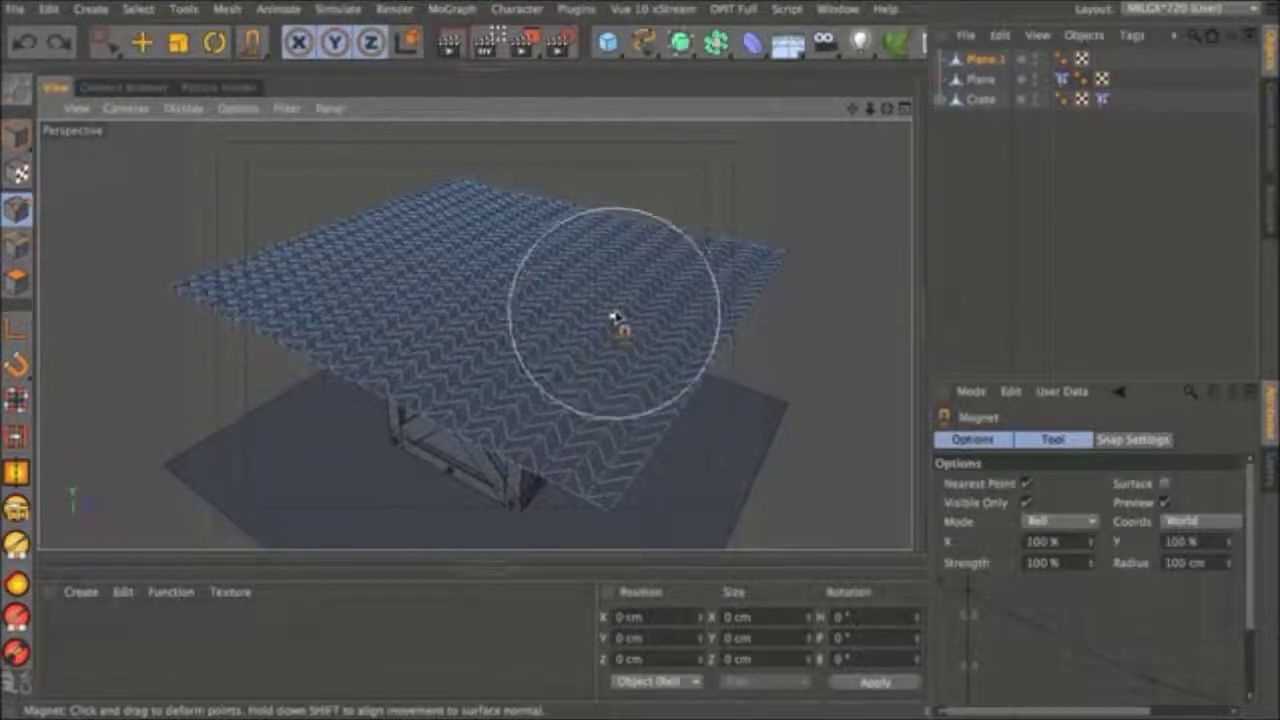
# Return to model mode with rectangle selection and rename the zigzag plane Net and the ground plane Floor.
pyautogui.click(983, 57)
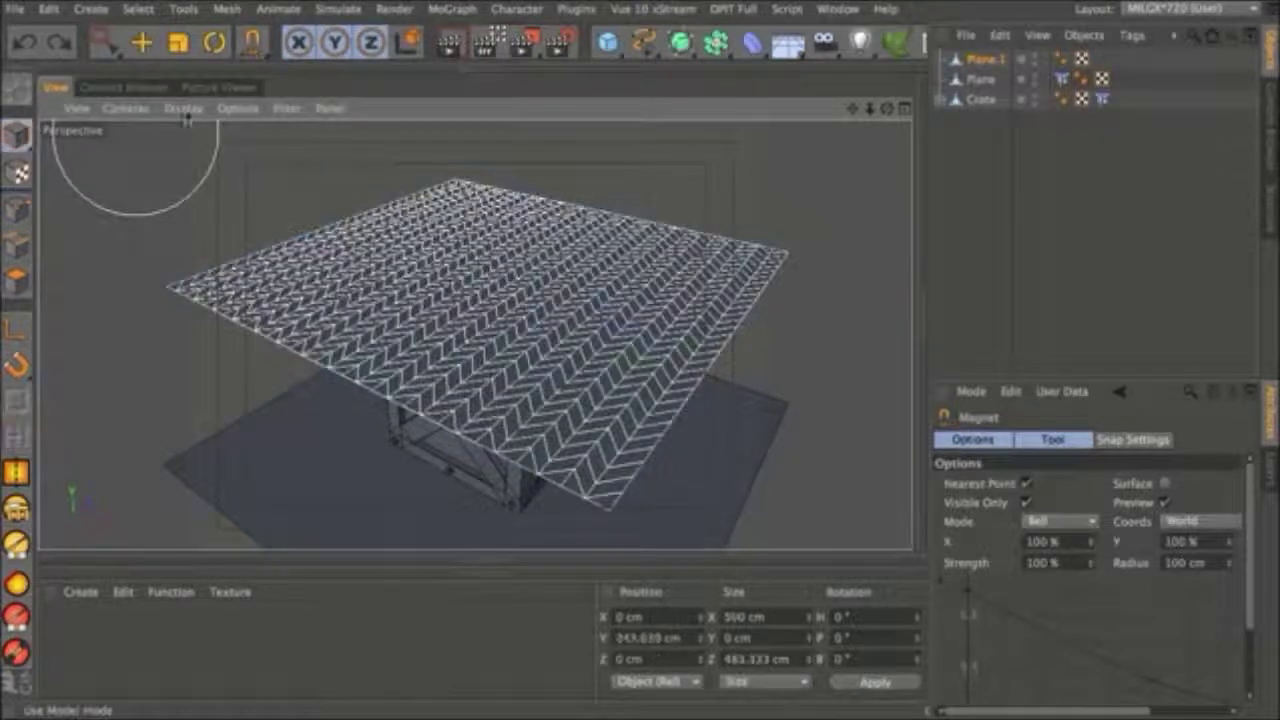
pyautogui.press('0')
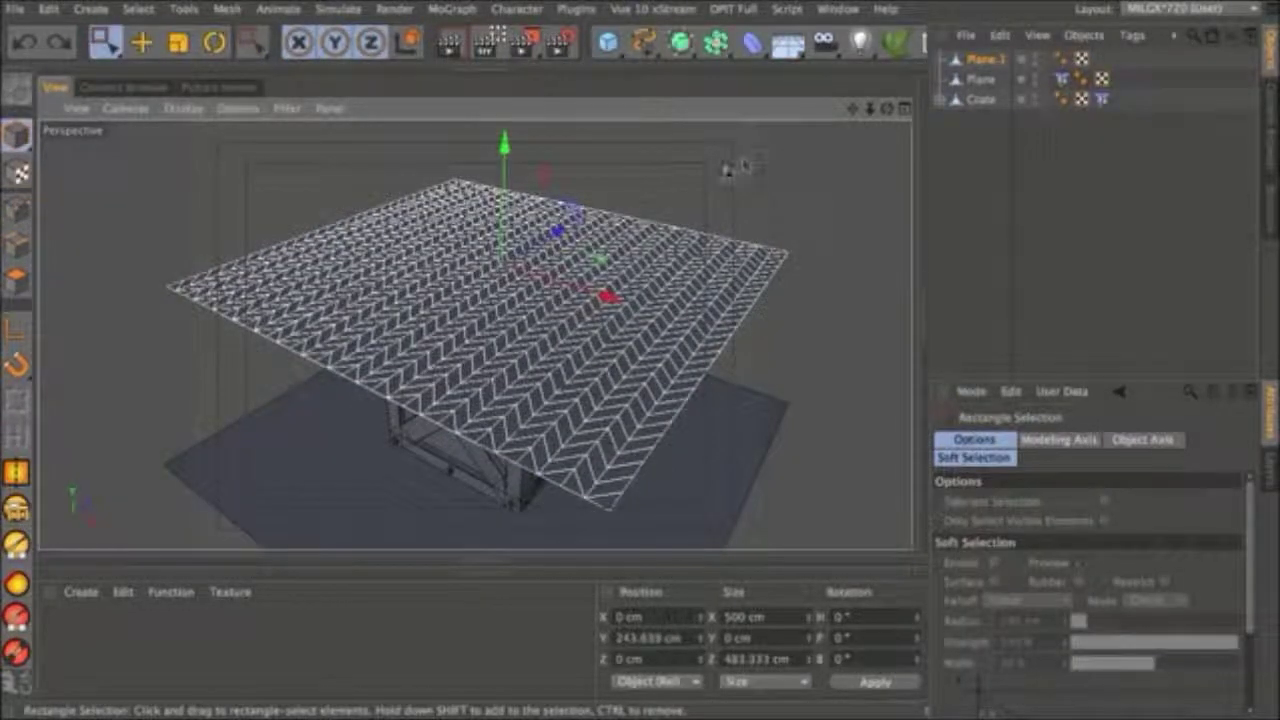
pyautogui.click(728, 168)
pyautogui.click(988, 60)
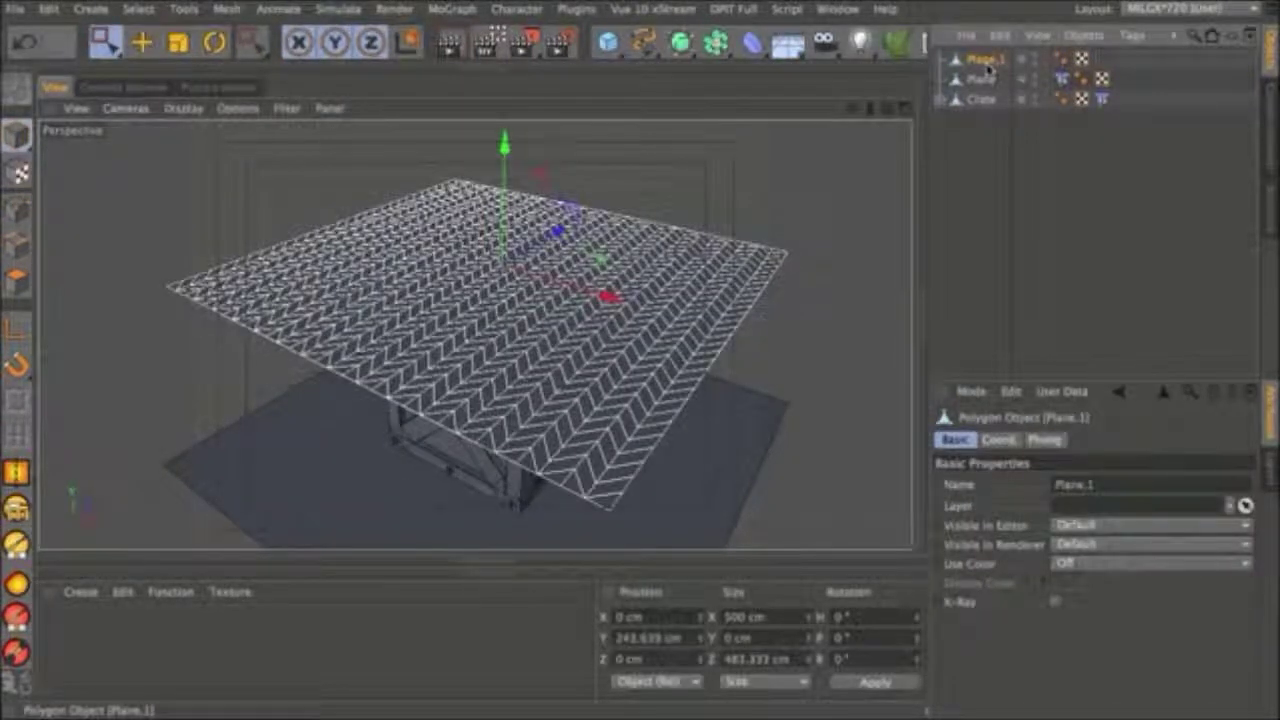
pyautogui.doubleClick(996, 59)
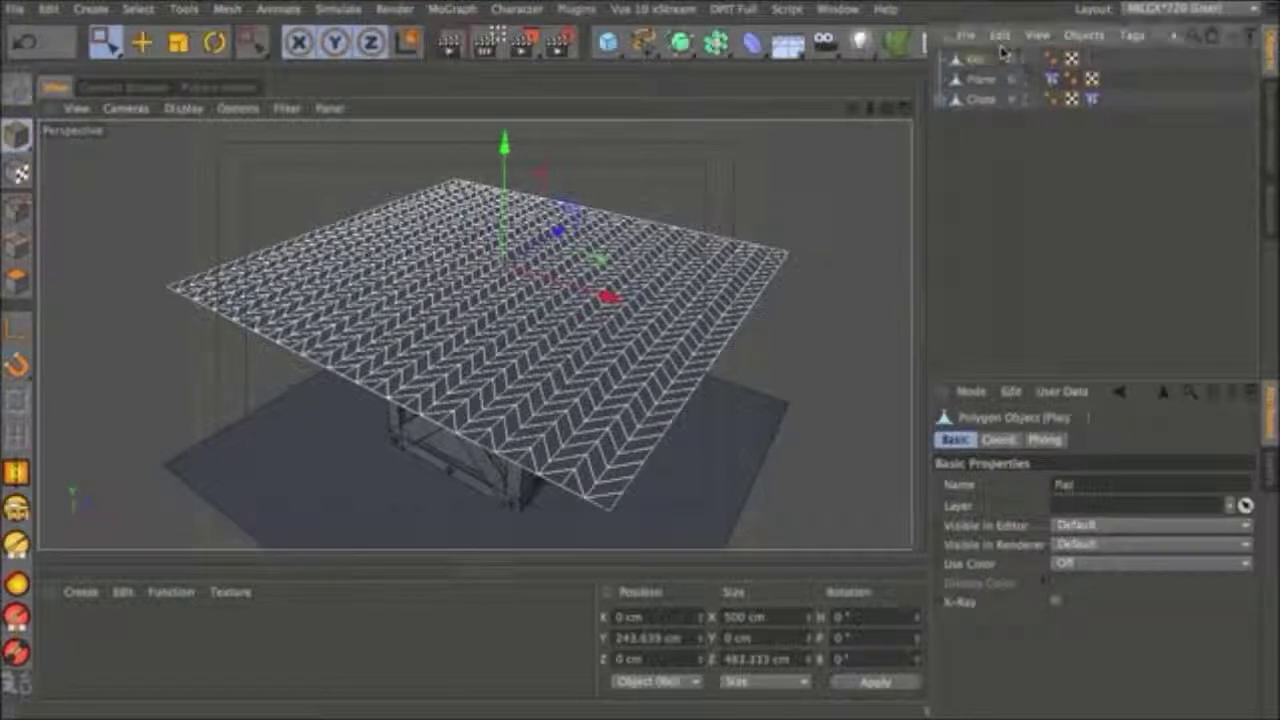
pyautogui.click(983, 78)
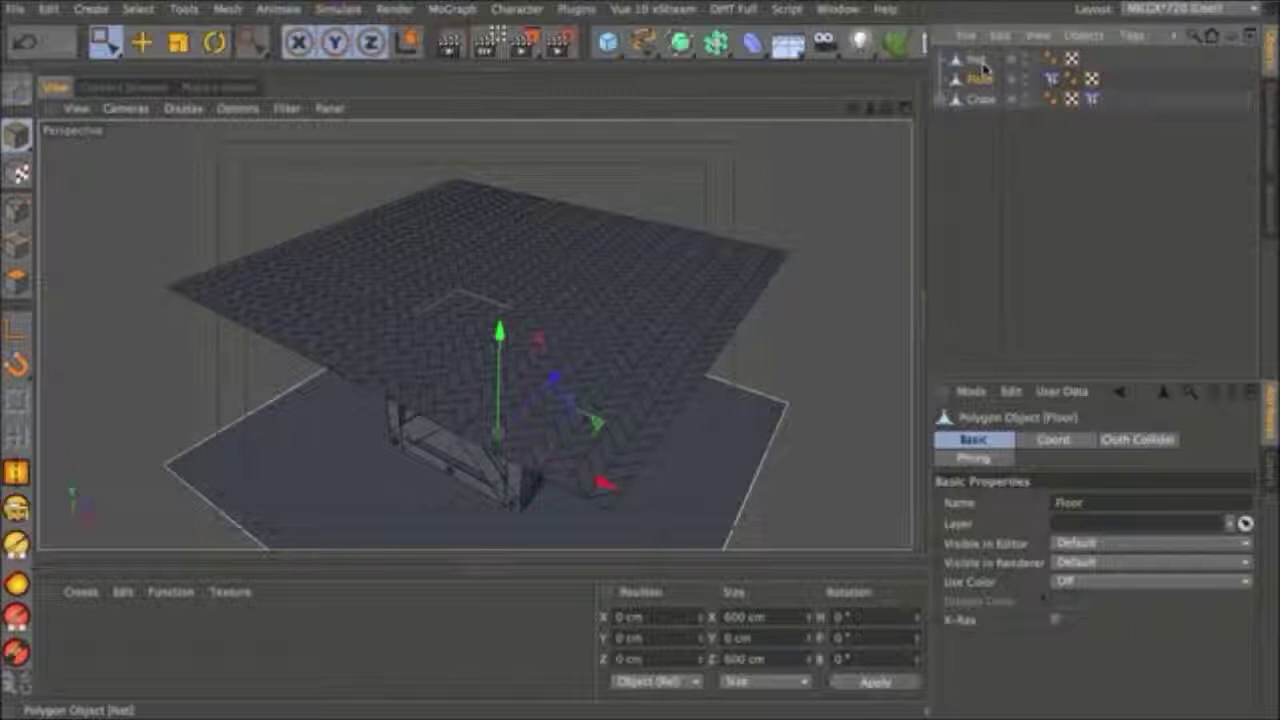
# Add a Cloth simulation tag to the Net object.
pyautogui.click(978, 60)
pyautogui.rightClick(976, 62)
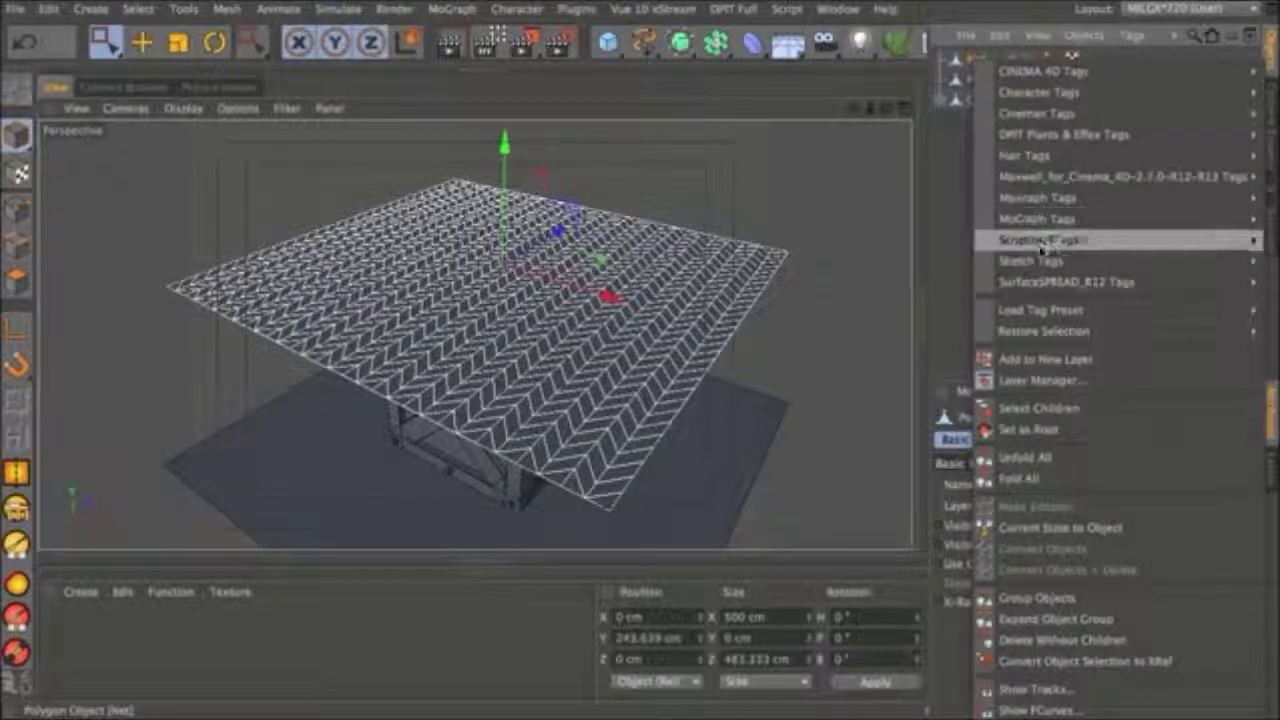
pyautogui.moveTo(1053, 244)
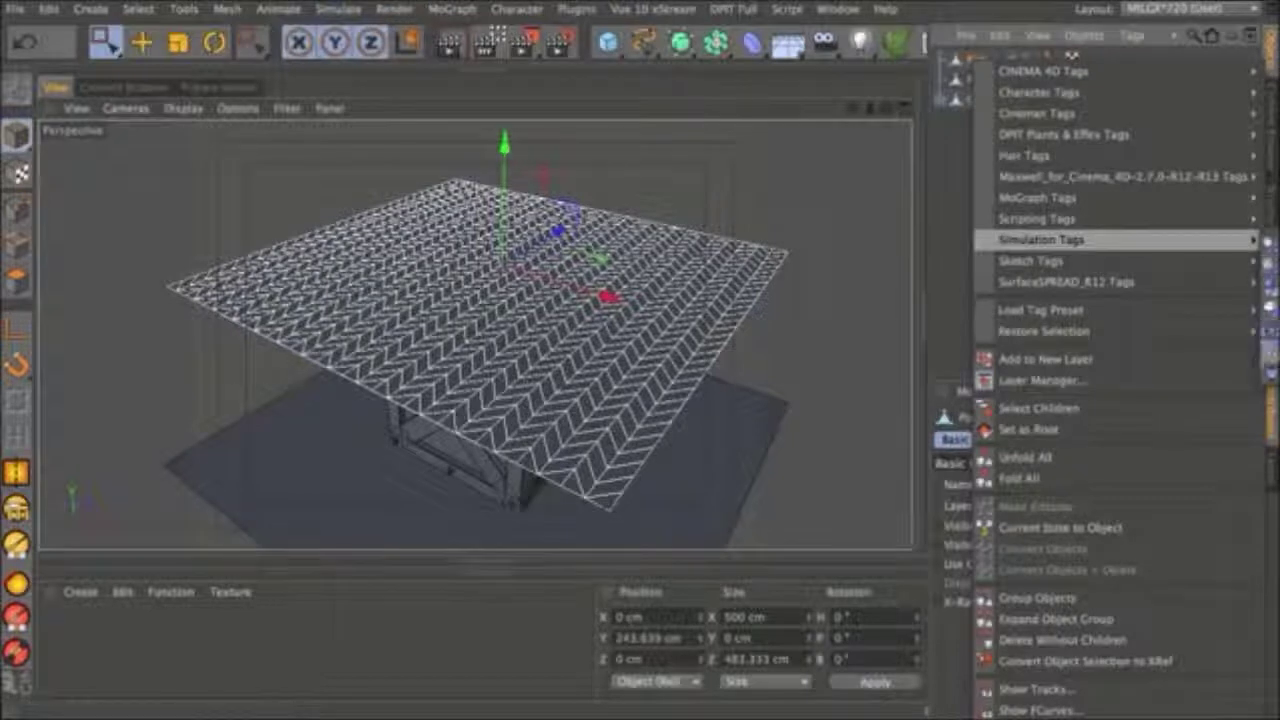
pyautogui.click(1271, 372)
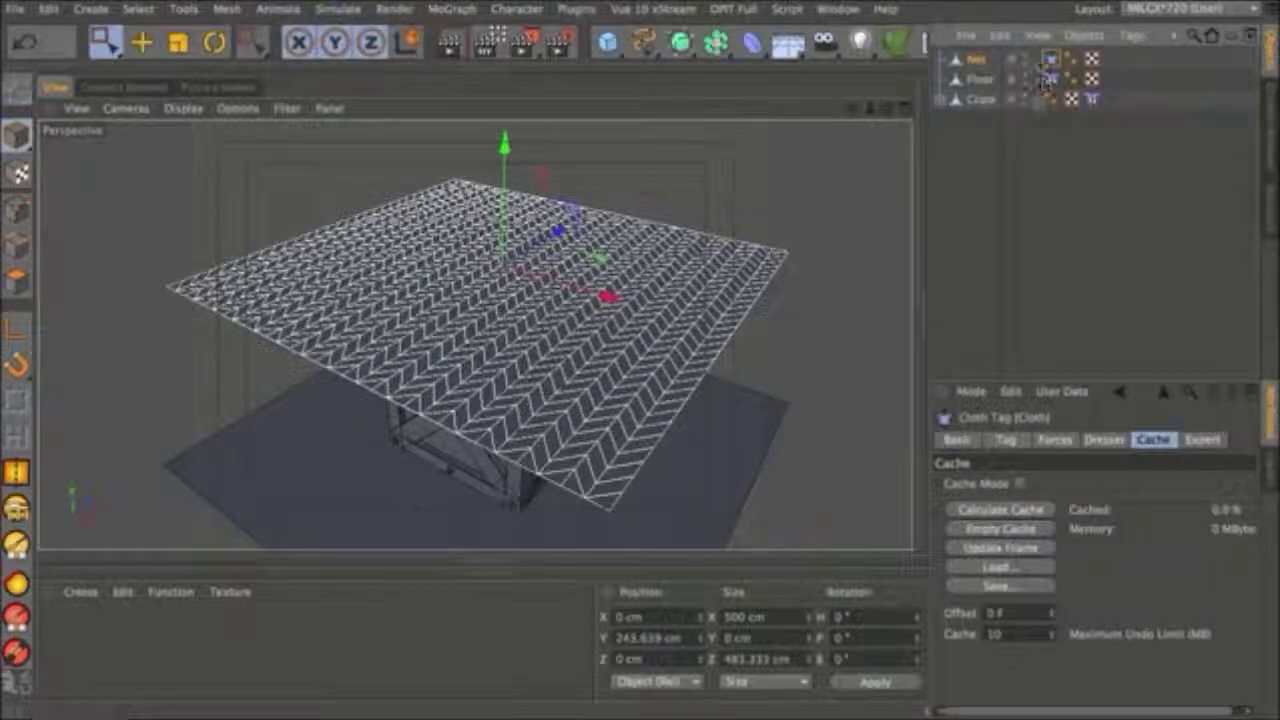
# Set the Net's cloth properties to 10 % stiffness, 30 % flexion and 3 % rubber.
pyautogui.moveTo(1085, 367); pyautogui.dragTo(1083, 288)
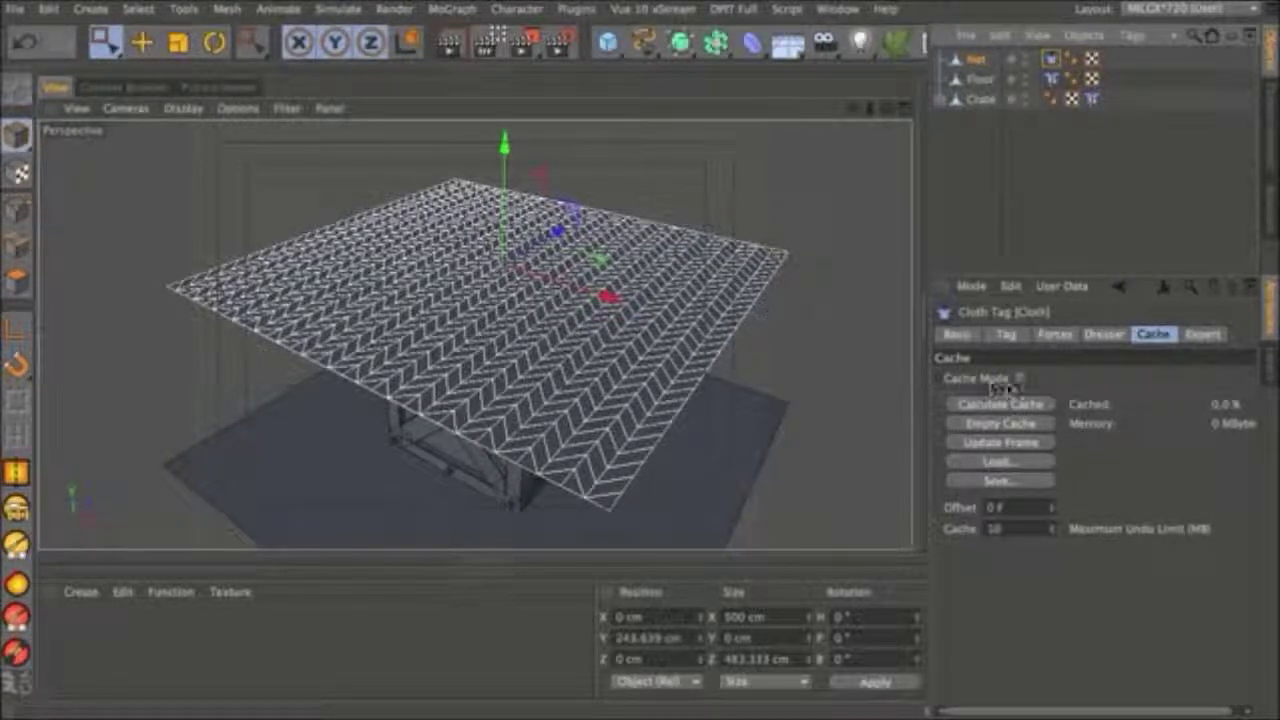
pyautogui.click(1006, 334)
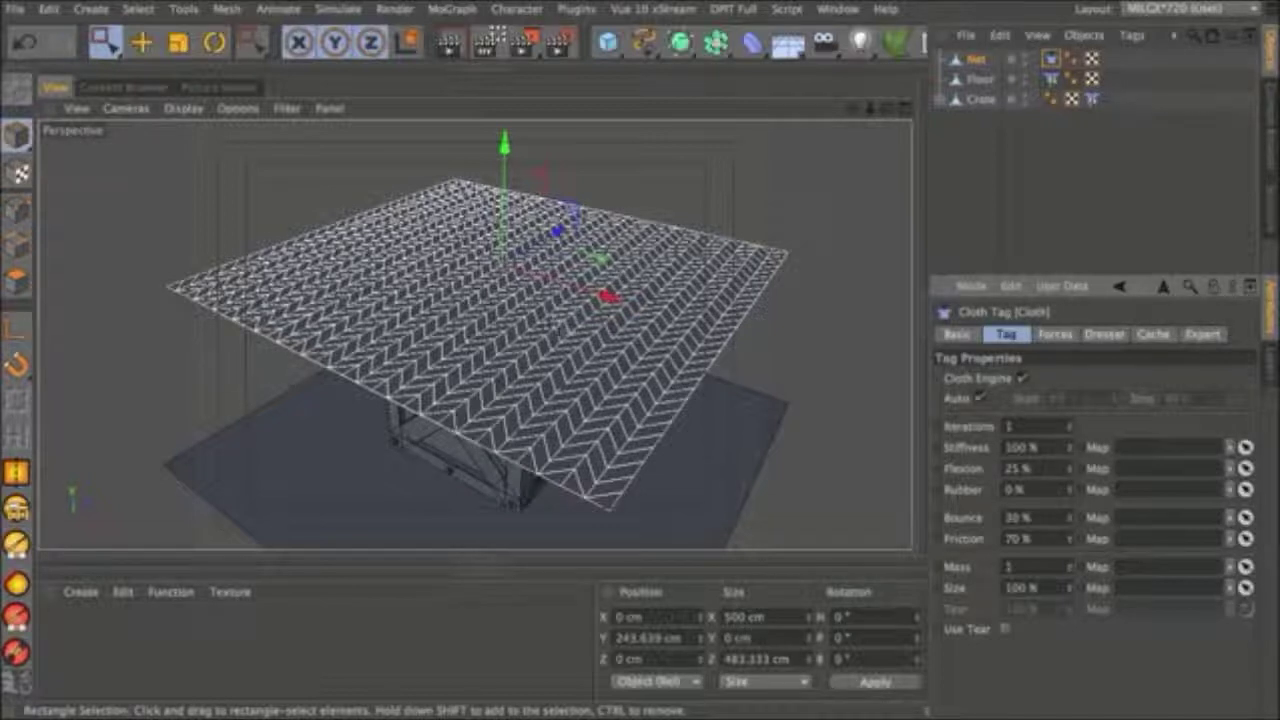
pyautogui.moveTo(1070, 448); pyautogui.dragTo(1071, 518)
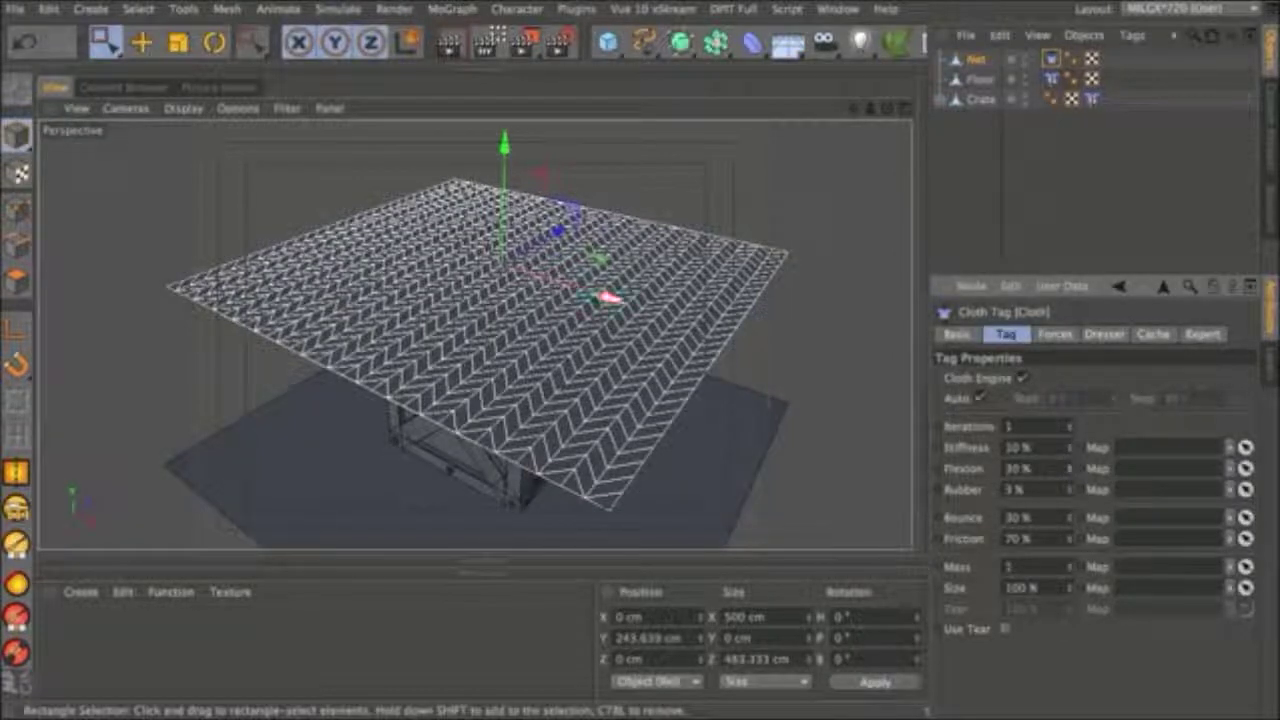
# Review the Net's cloth forces and dresser settings, calculate its cloth cache and play the simulation.
pyautogui.click(1055, 335)
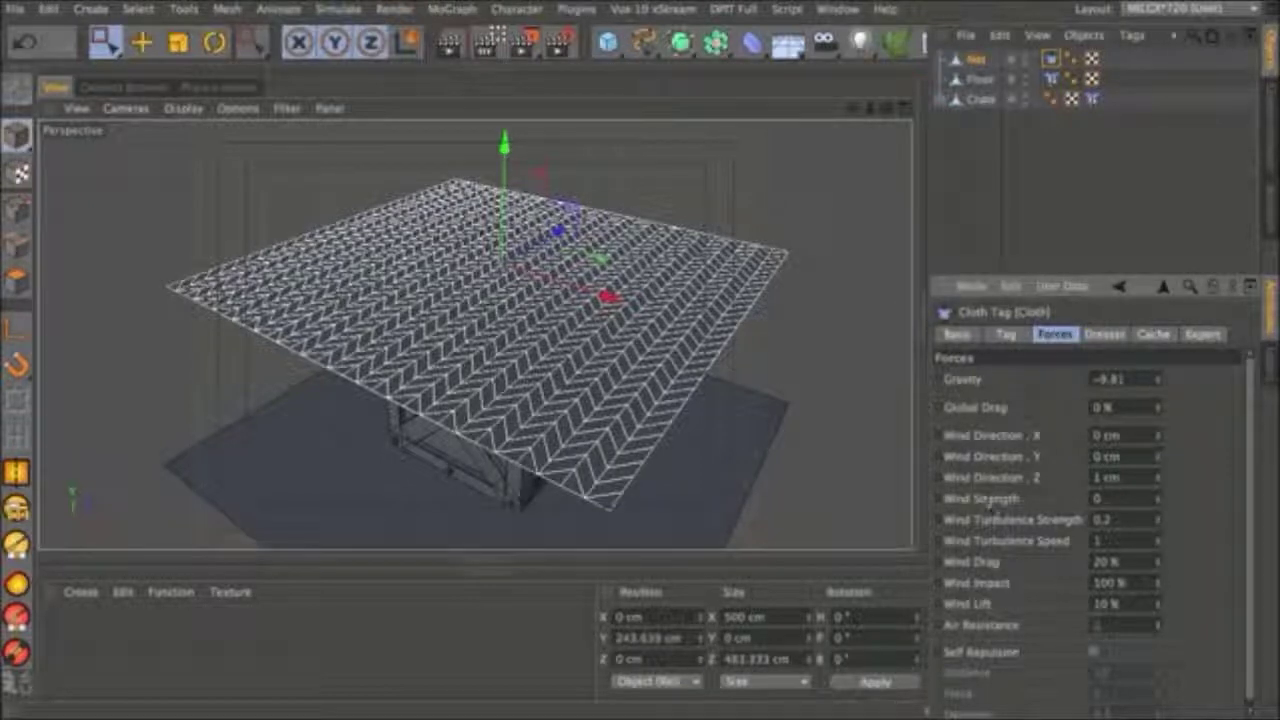
pyautogui.click(1105, 335)
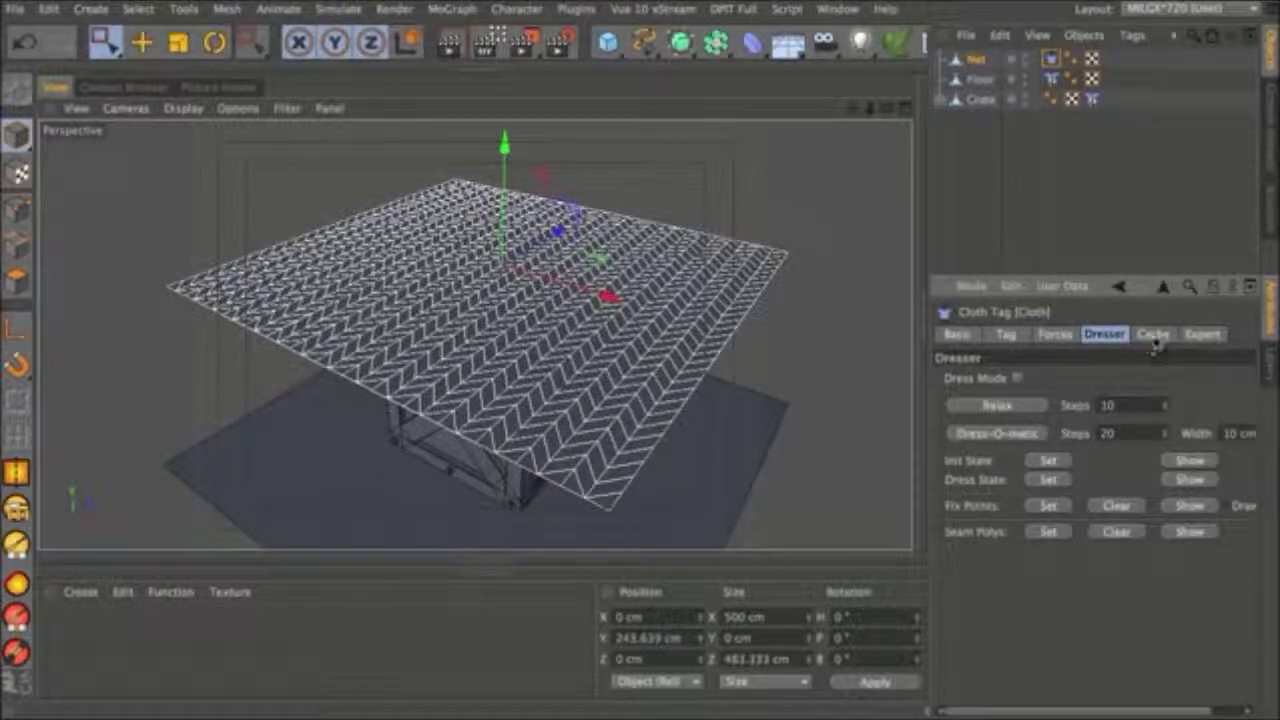
pyautogui.click(1153, 337)
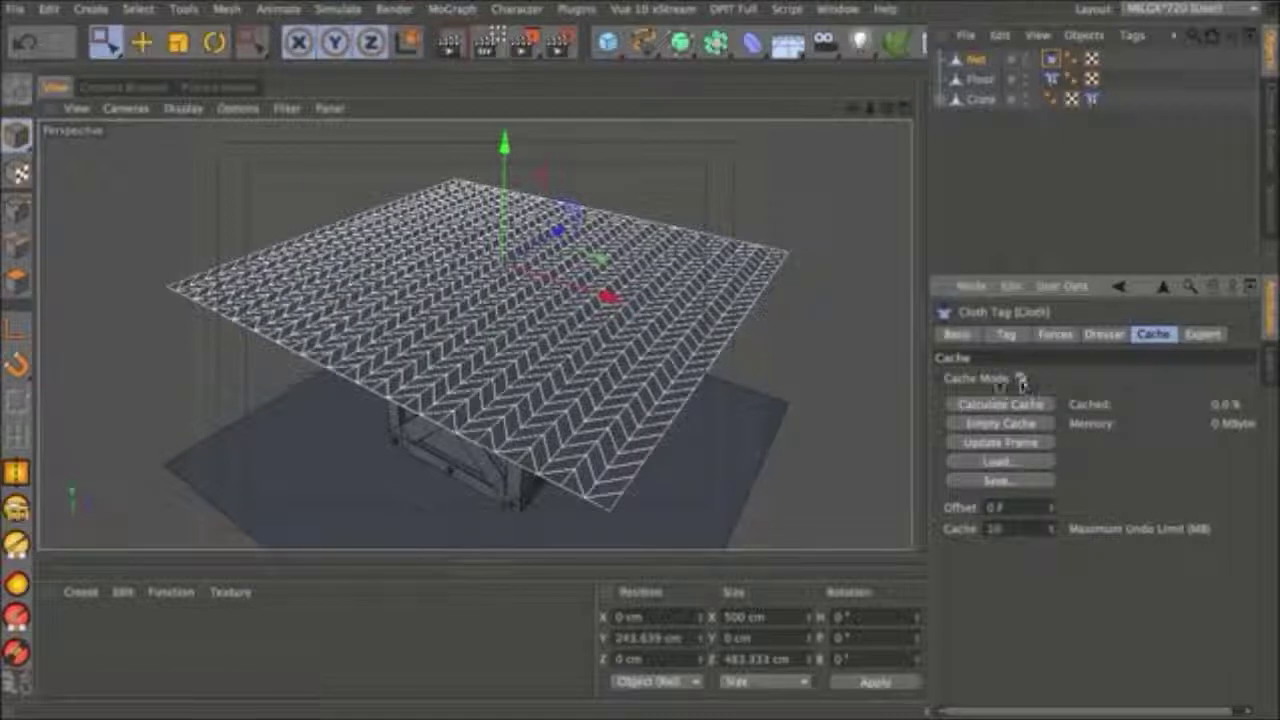
pyautogui.click(1000, 405)
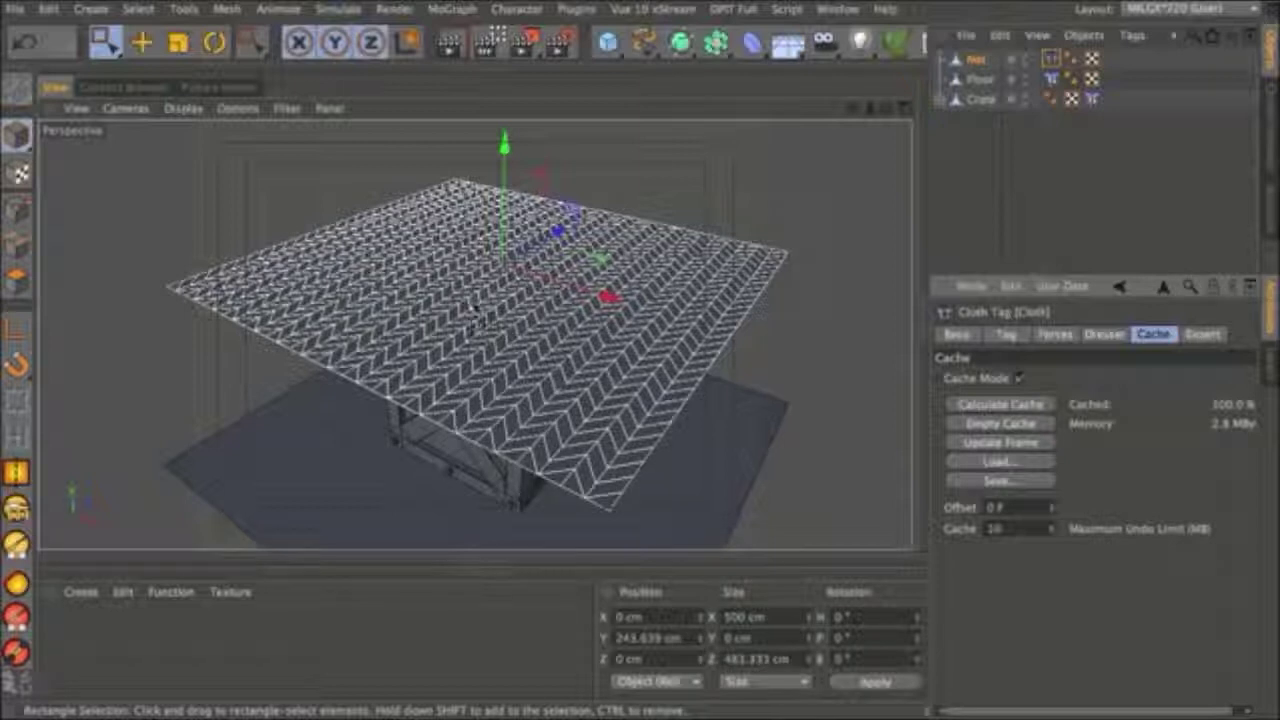
pyautogui.press('F8')
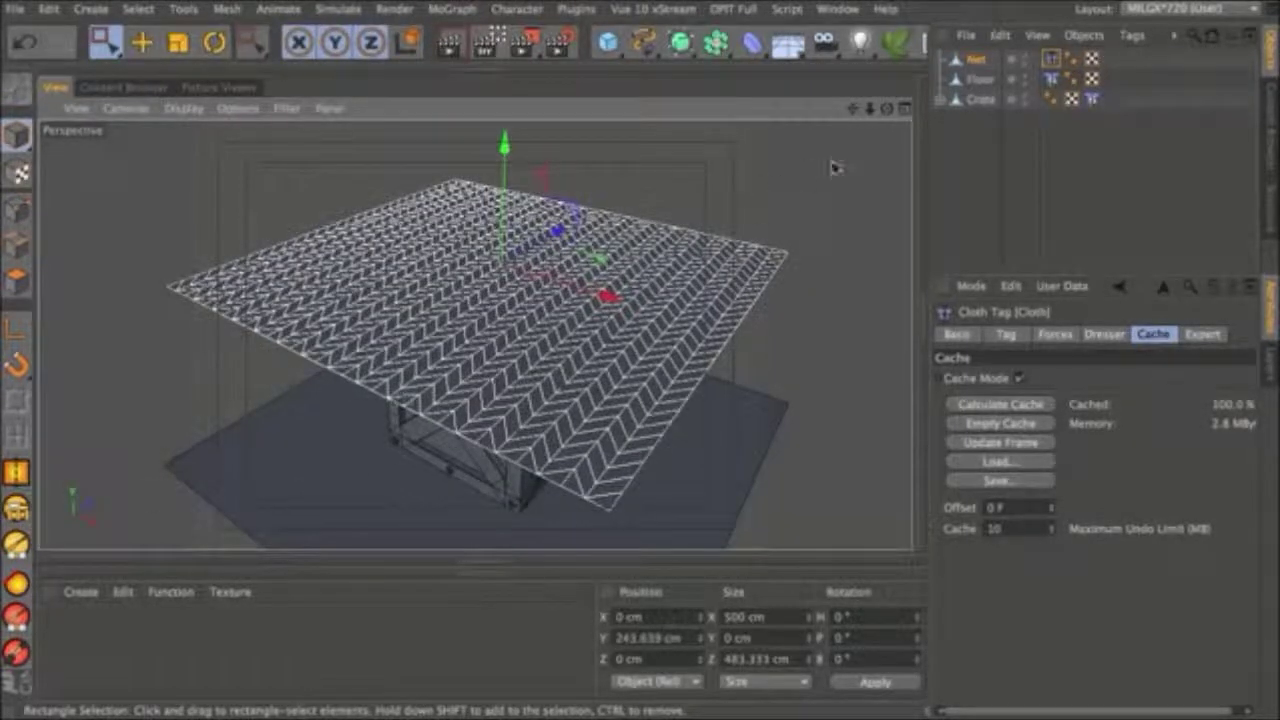
# Switch the Net to polygon mode and subdivide its mesh.
pyautogui.click(957, 60)
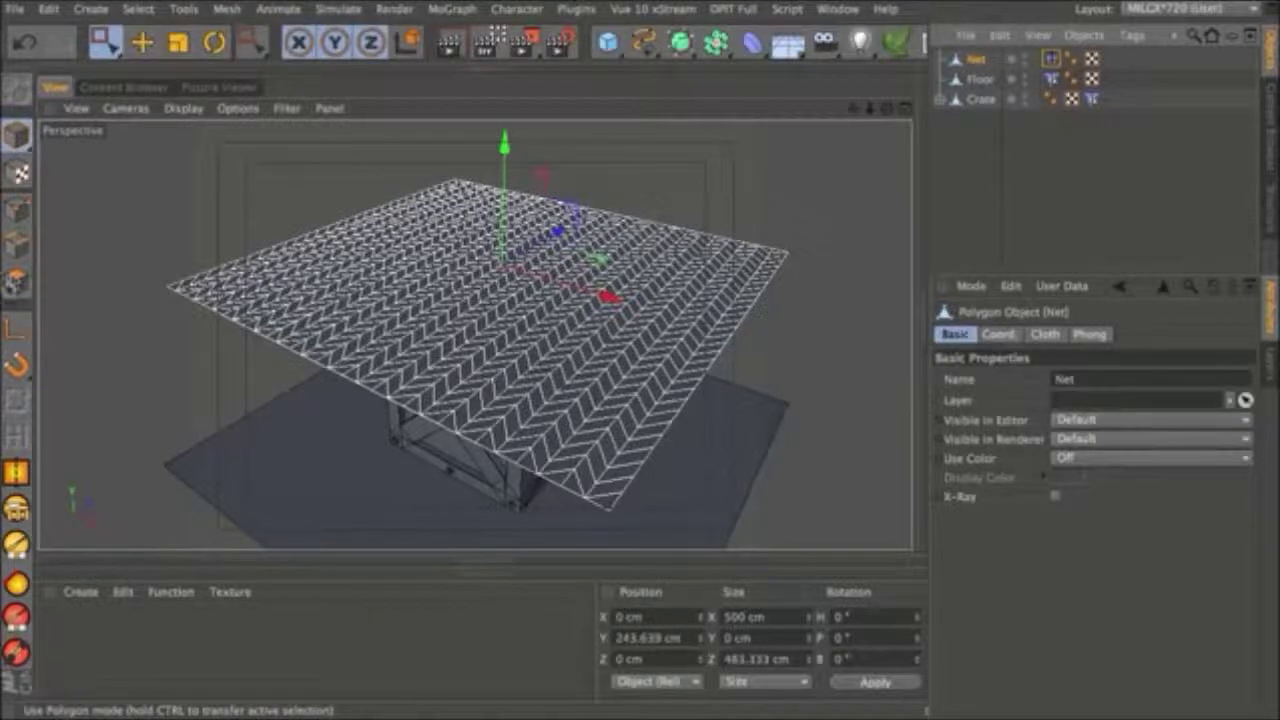
pyautogui.click(16, 282)
pyautogui.rightClick(591, 173)
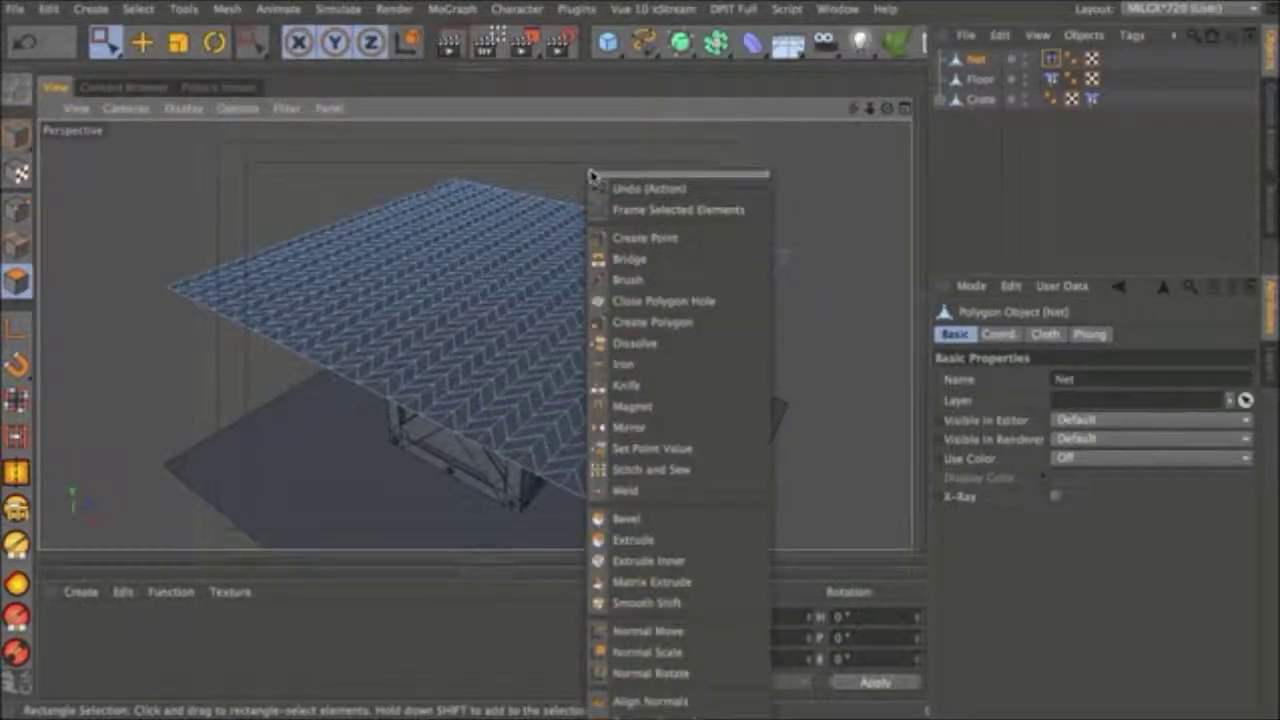
pyautogui.click(648, 712)
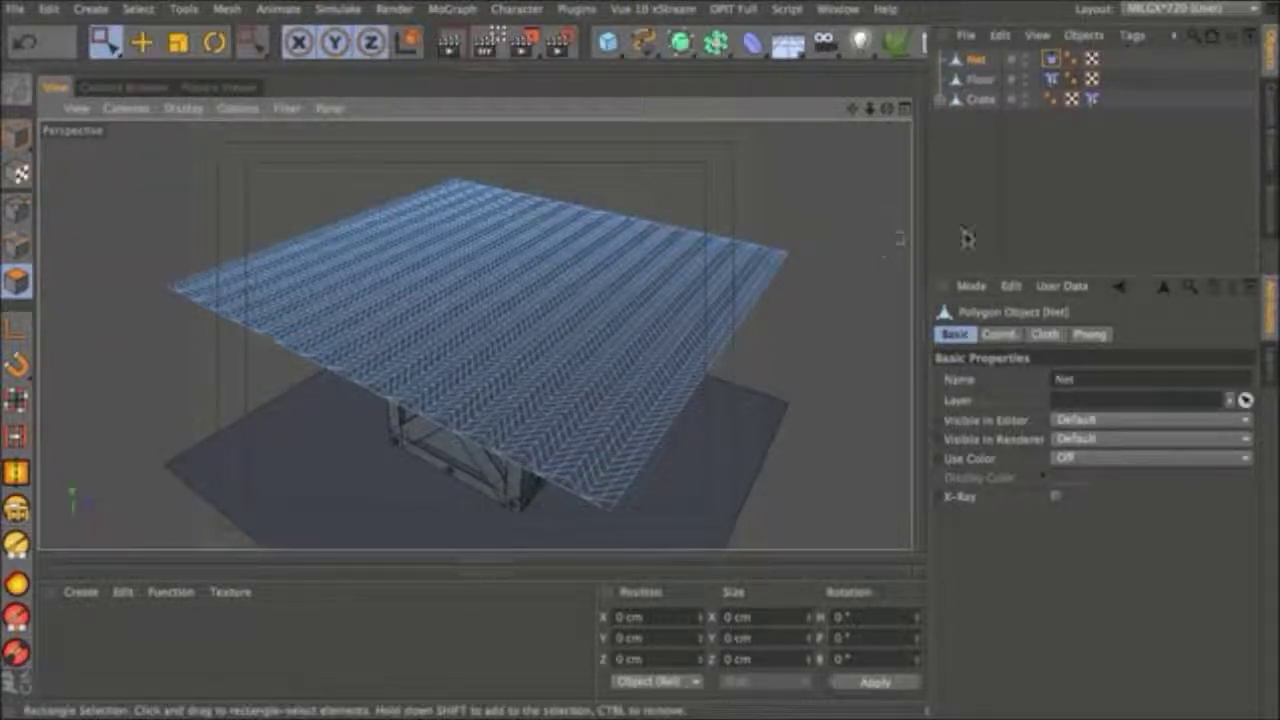
# Recalculate the cloth cache for the subdivided Net and play the simulation of it falling over the crate.
pyautogui.click(1050, 58)
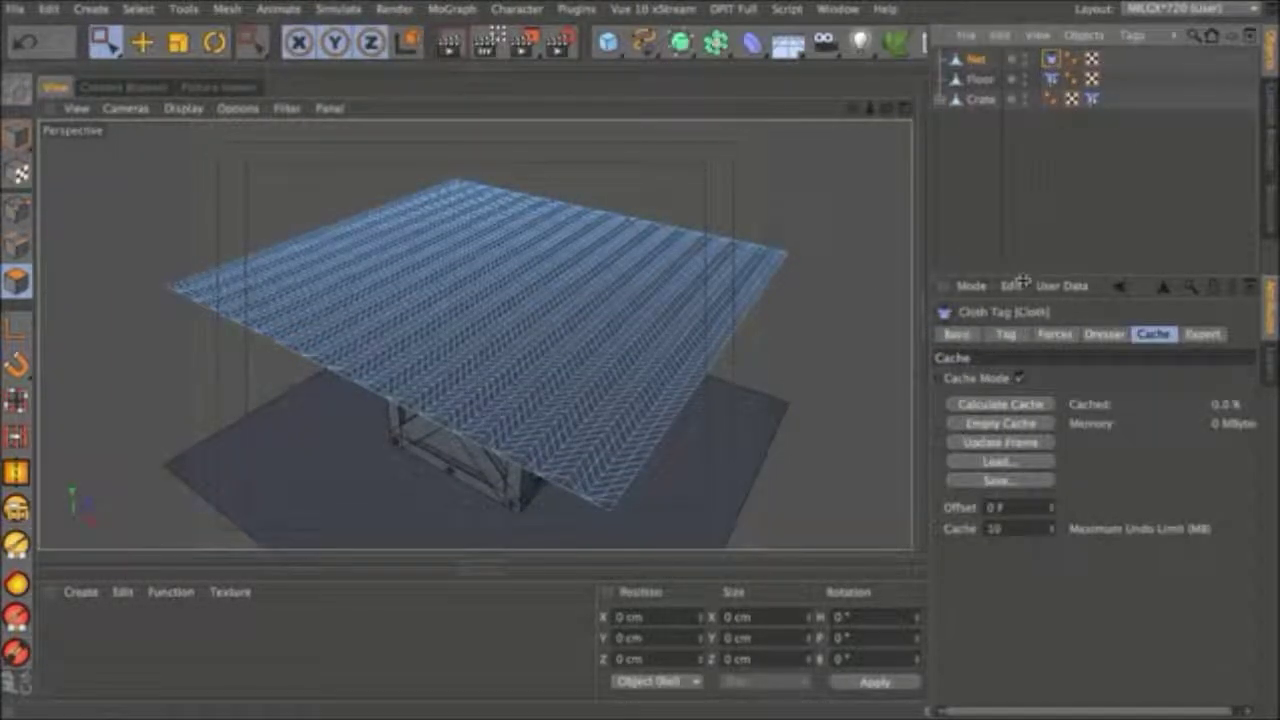
pyautogui.click(1003, 406)
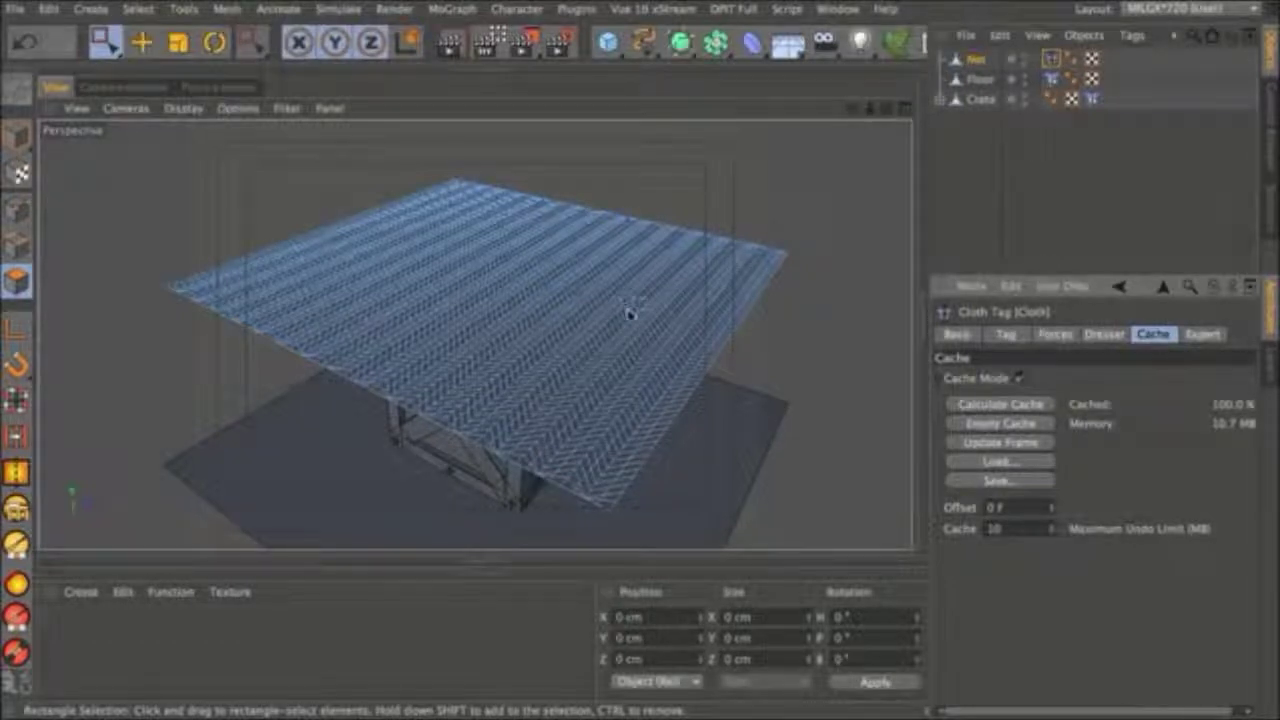
pyautogui.keyDown('alt'); pyautogui.moveTo(528, 316); pyautogui.dragTo(585, 362); pyautogui.keyUp('alt')
pyautogui.moveTo(519, 330)
pyautogui.keyDown('alt'); pyautogui.mouseDown()
pyautogui.moveTo(503, 340)
pyautogui.moveTo(591, 420)
pyautogui.moveTo(531, 340)
pyautogui.moveTo(612, 281)
pyautogui.moveTo(514, 340)
pyautogui.moveTo(571, 423)
pyautogui.moveTo(524, 328)
pyautogui.mouseUp(); pyautogui.keyUp('alt')
pyautogui.keyDown('alt'); pyautogui.moveTo(586, 354); pyautogui.dragTo(563, 331); pyautogui.keyUp('alt')
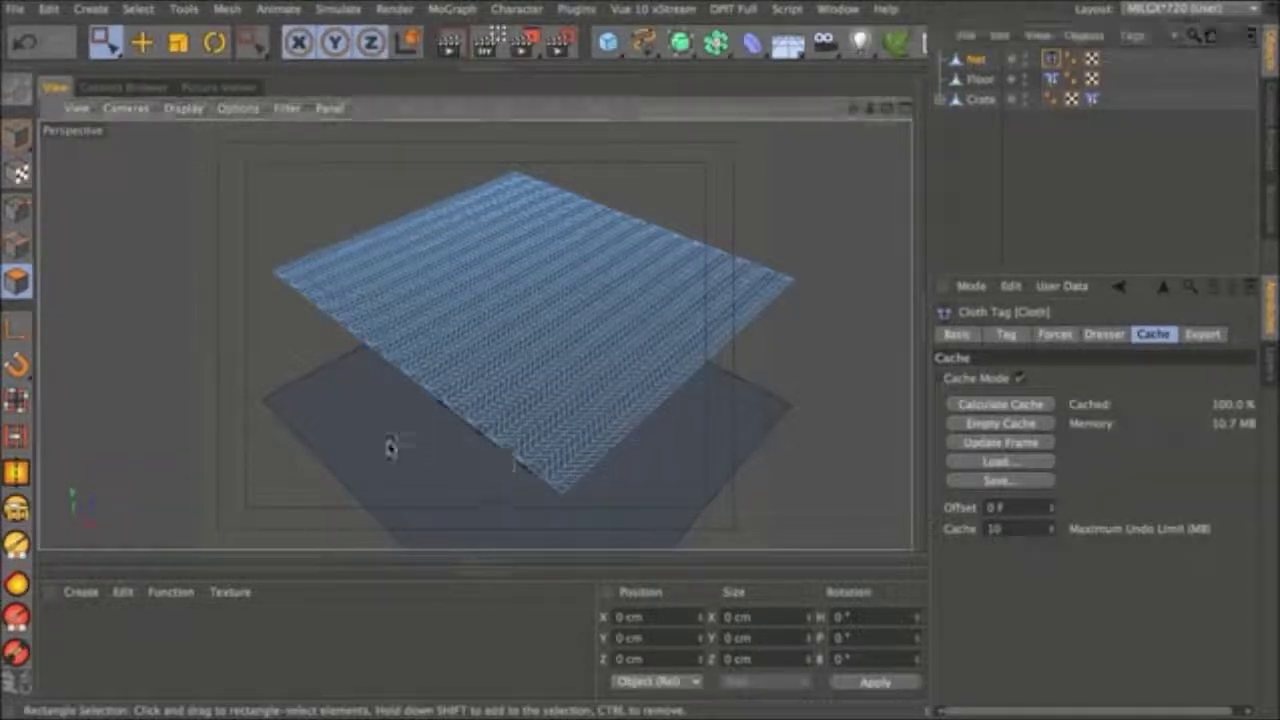
pyautogui.press('F8')
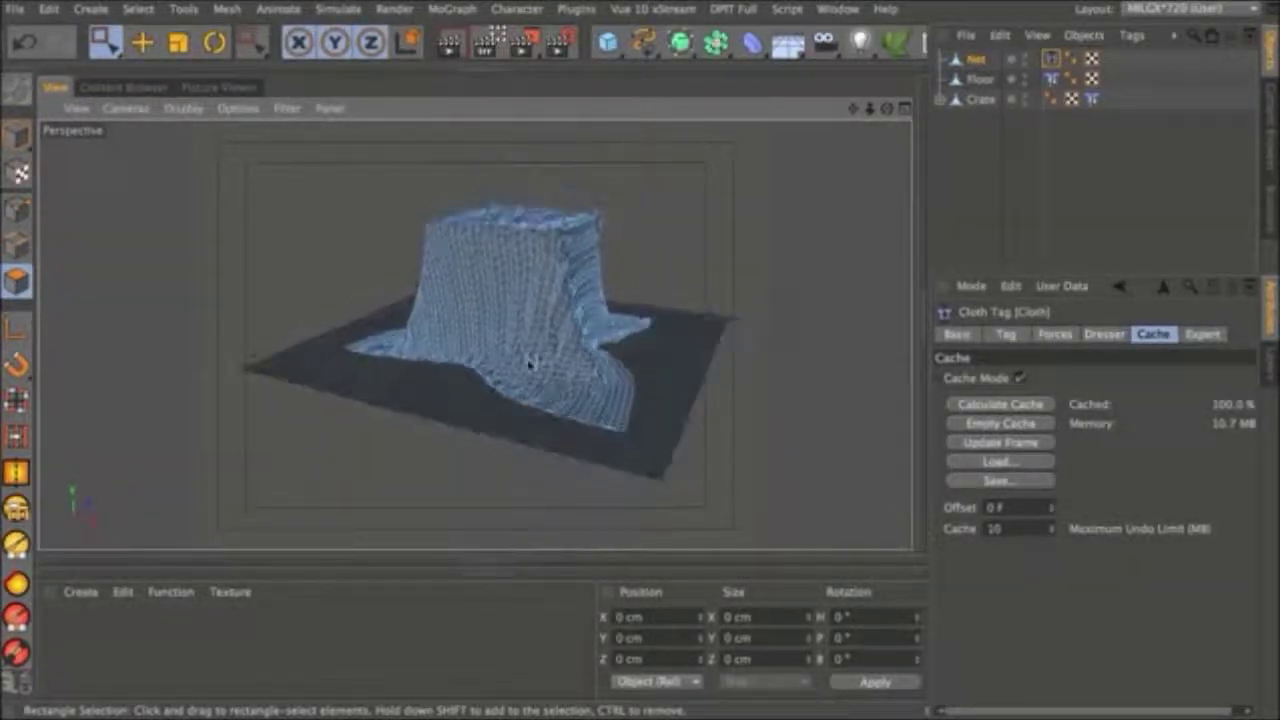
# Examine the draped net's folds, corners and contact with the floor from several angles.
pyautogui.scroll(5, 537, 344)
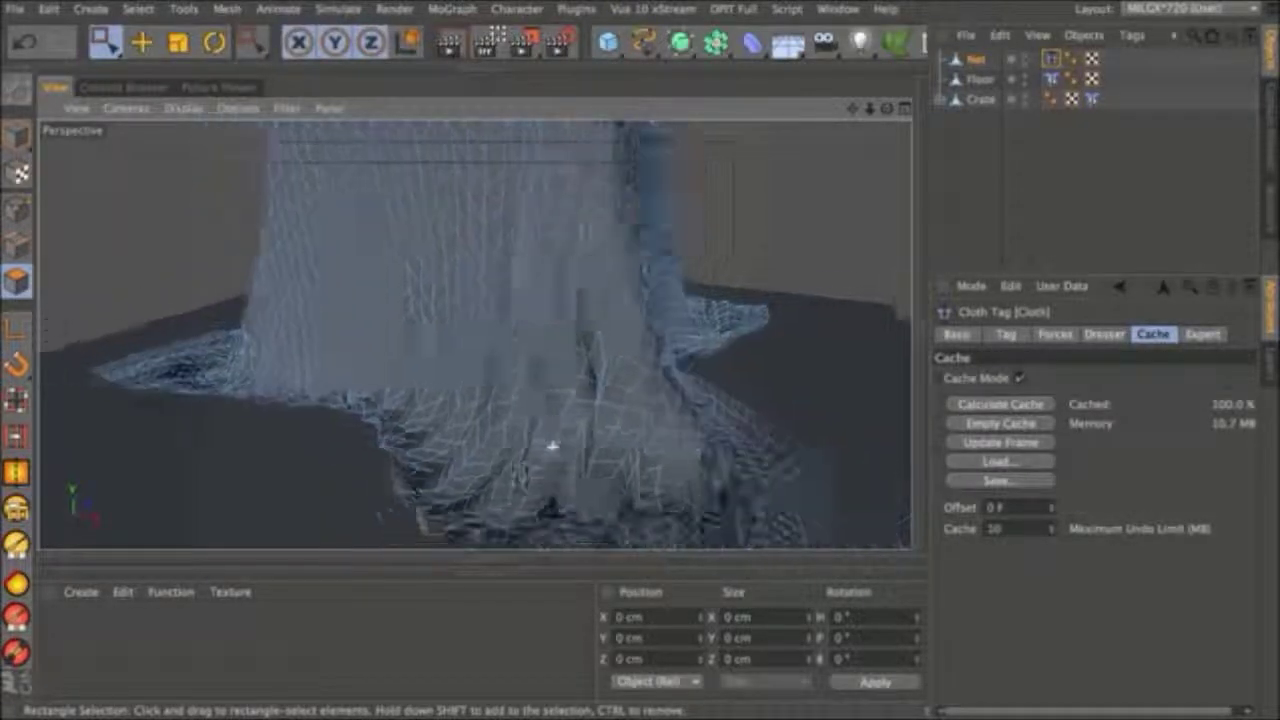
pyautogui.keyDown('alt'); pyautogui.moveTo(515, 457); pyautogui.dragTo(432, 404); pyautogui.keyUp('alt')
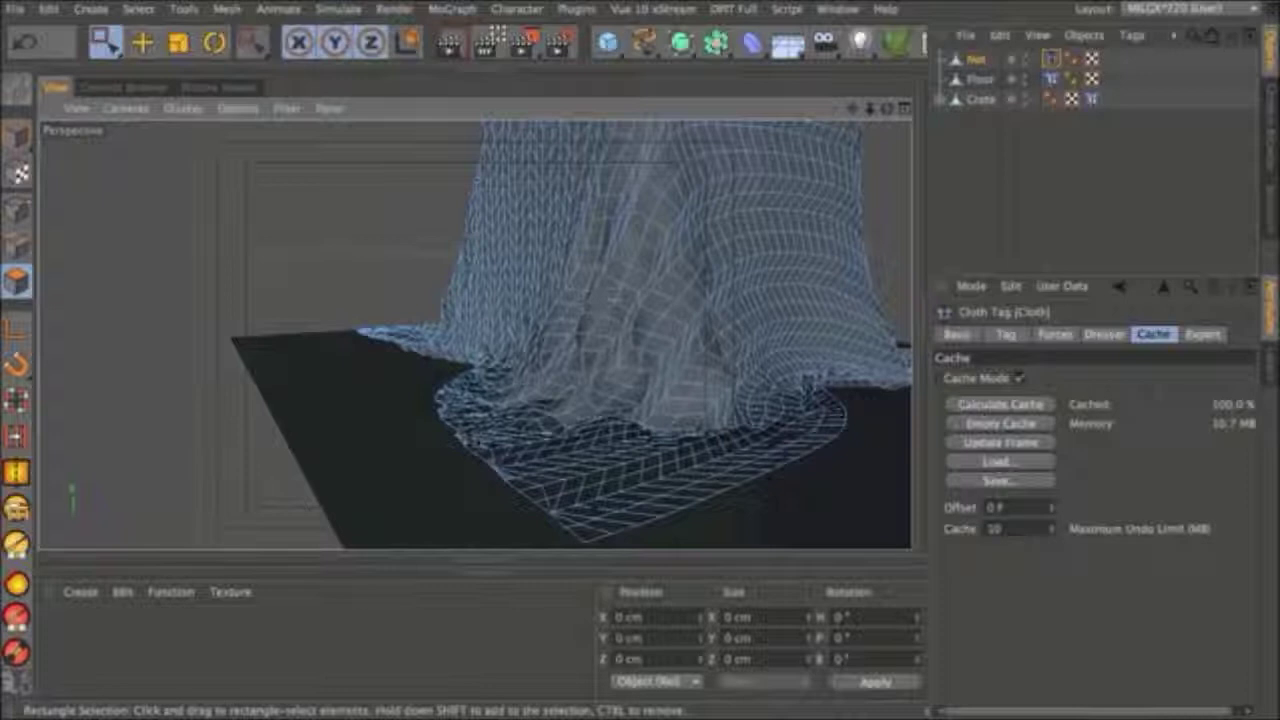
pyautogui.keyDown('alt'); pyautogui.moveTo(545, 360); pyautogui.dragTo(509, 334); pyautogui.keyUp('alt')
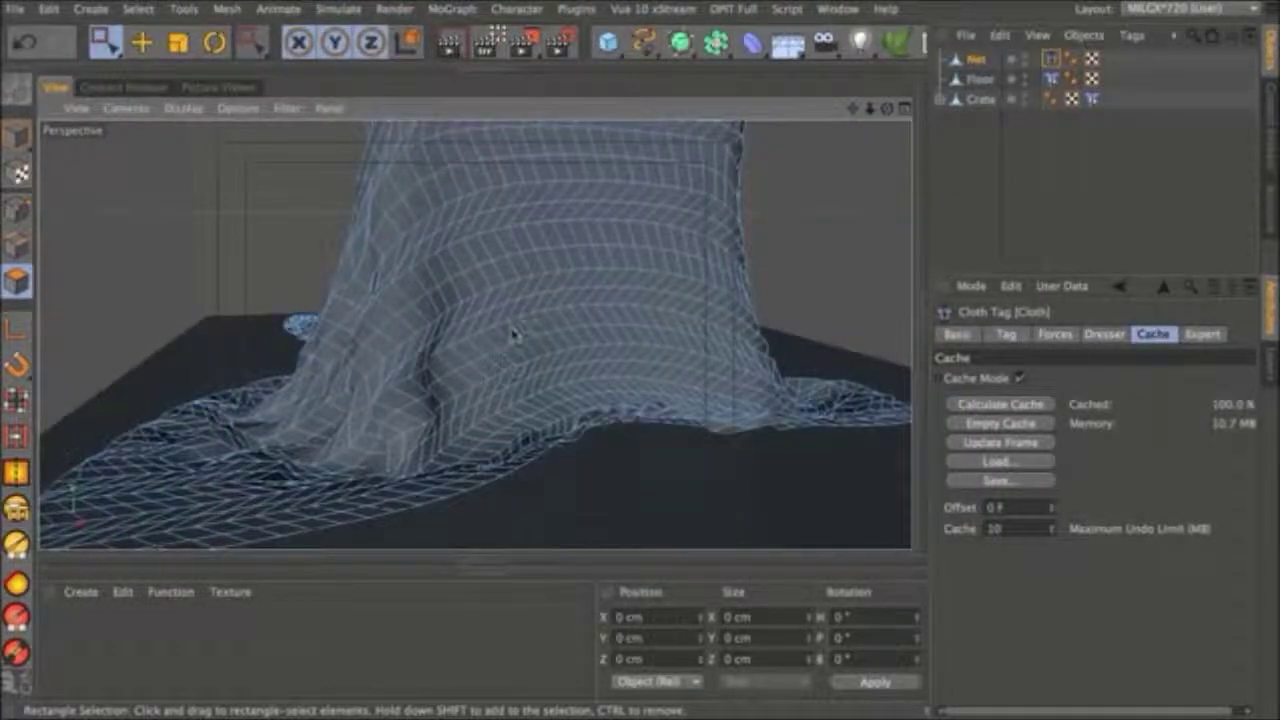
pyautogui.scroll(-5, 418, 372)
pyautogui.keyDown('alt'); pyautogui.moveTo(585, 347); pyautogui.dragTo(520, 466); pyautogui.keyUp('alt')
pyautogui.scroll(5, 578, 313)
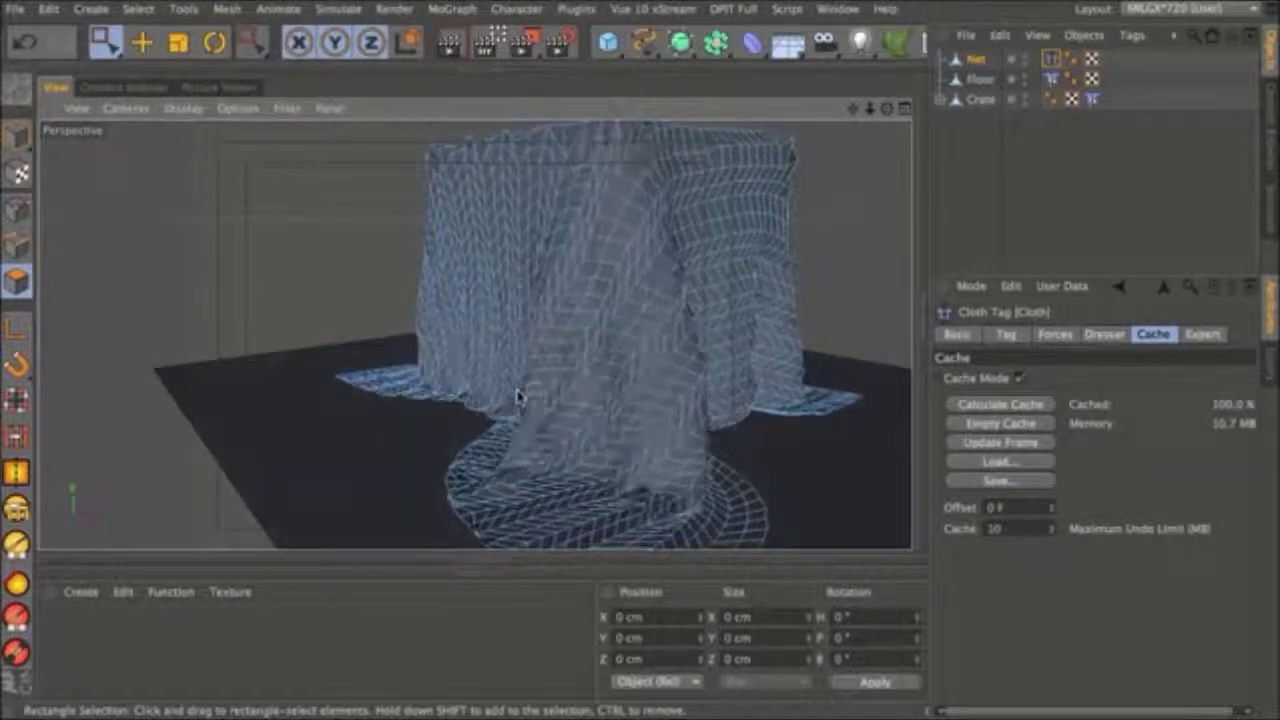
pyautogui.keyDown('alt'); pyautogui.moveTo(623, 400); pyautogui.dragTo(462, 497); pyautogui.keyUp('alt')
pyautogui.keyDown('alt'); pyautogui.moveTo(545, 440); pyautogui.dragTo(571, 414); pyautogui.keyUp('alt')
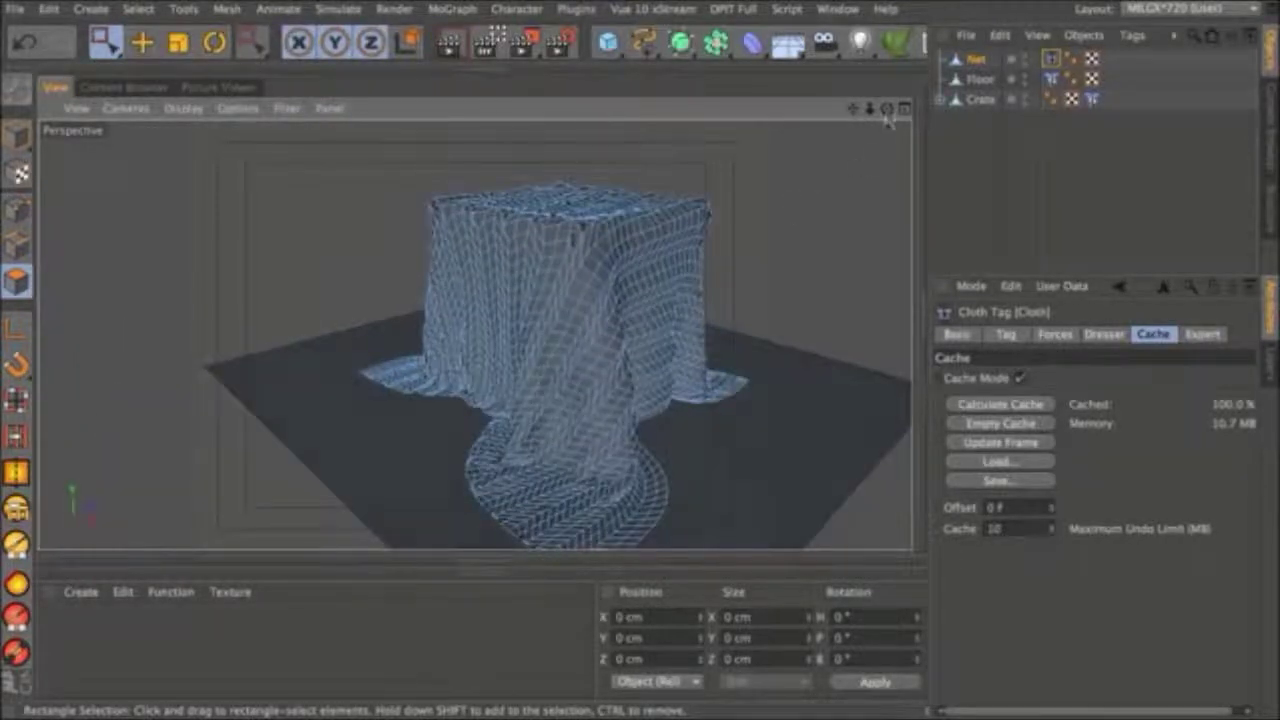
# Add an Atom Array, make the Net its child and inspect the generated spheres and struts up close.
pyautogui.click(722, 45)
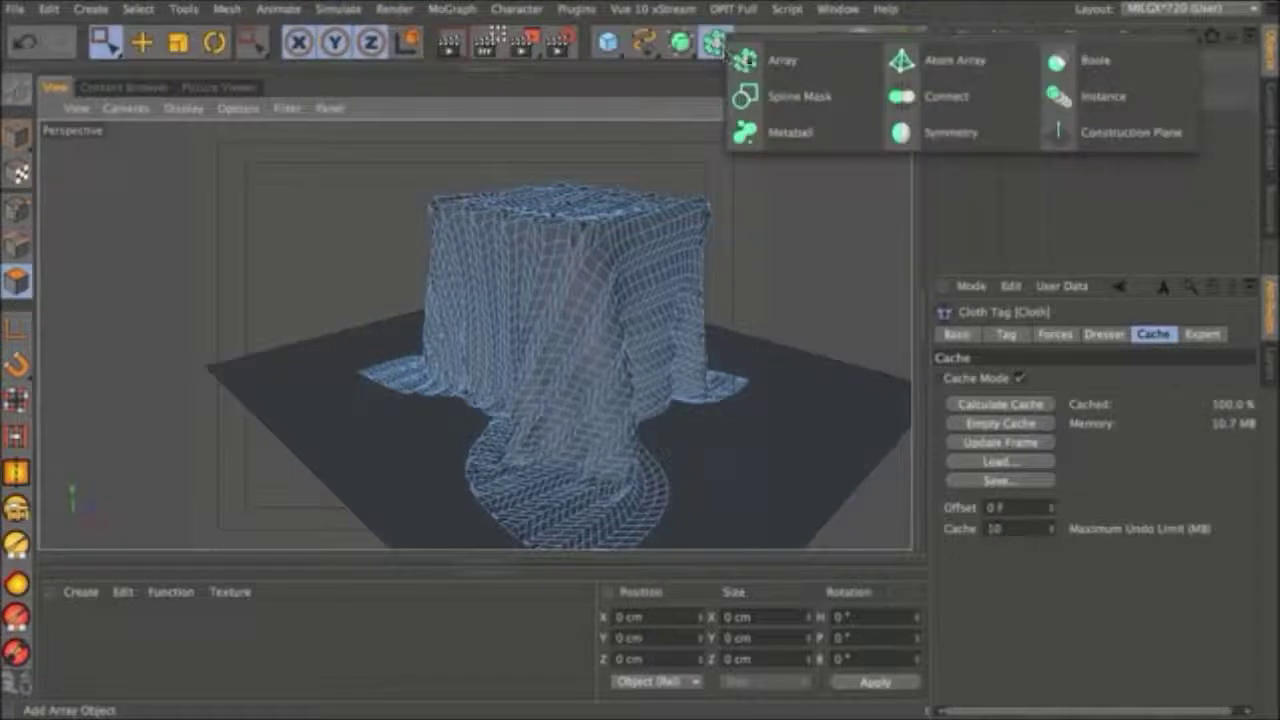
pyautogui.click(951, 60)
pyautogui.moveTo(978, 80); pyautogui.dragTo(992, 60)
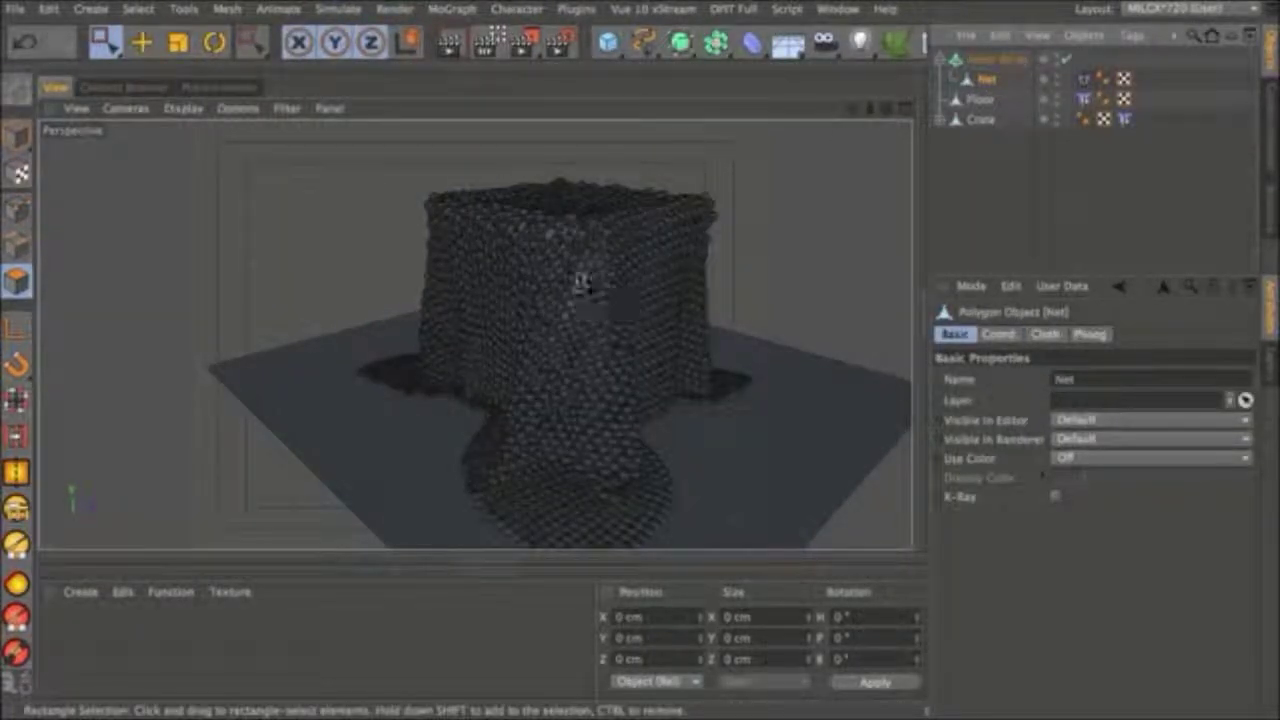
pyautogui.scroll(3, 538, 377)
pyautogui.keyDown('alt'); pyautogui.moveTo(590, 334); pyautogui.dragTo(685, 224, button='right'); pyautogui.keyUp('alt')
pyautogui.keyDown('alt'); pyautogui.moveTo(671, 256); pyautogui.dragTo(580, 358); pyautogui.keyUp('alt')
pyautogui.scroll(-8, 580, 358)
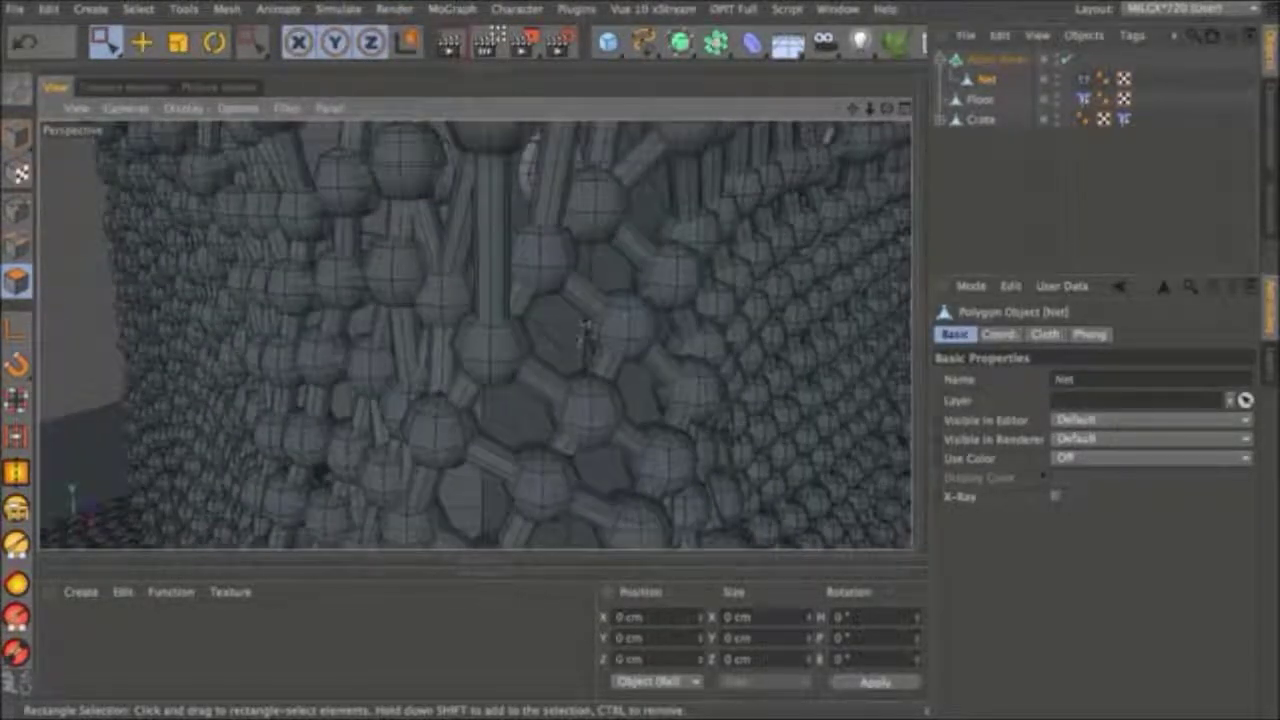
# Set the Atom Array's sphere radius to 2.3 cm.
pyautogui.scroll(6, 585, 349)
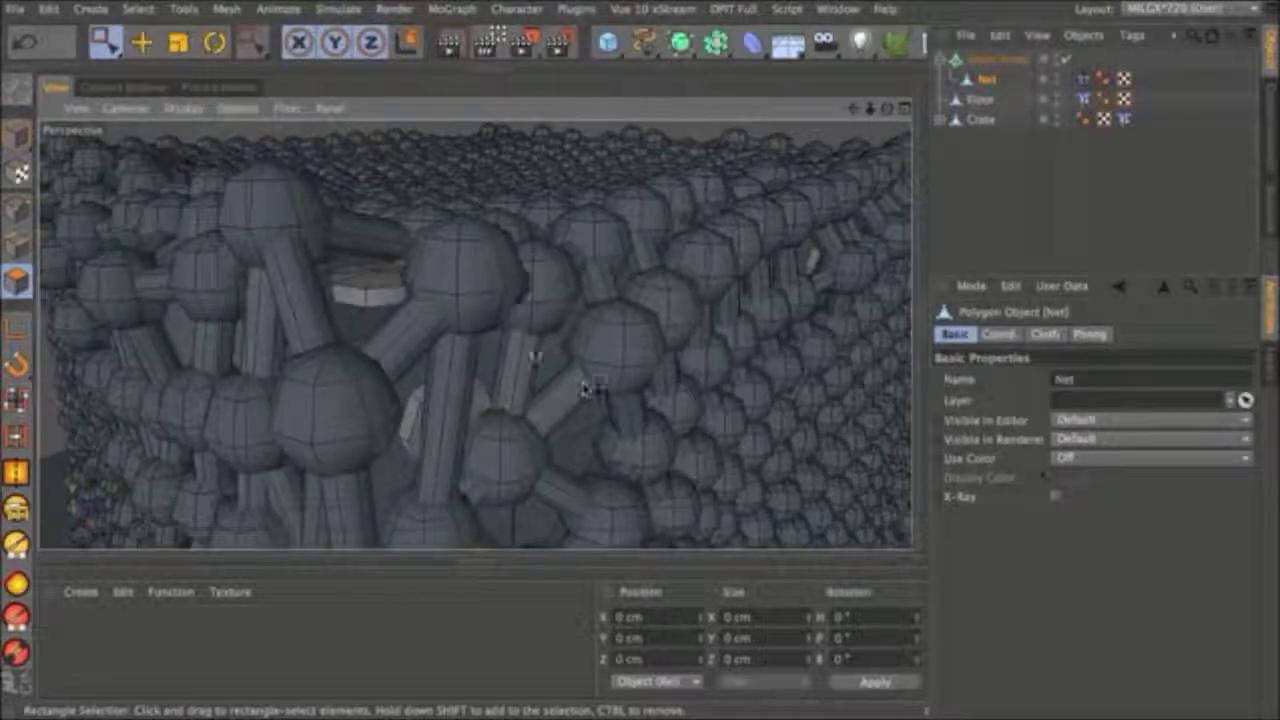
pyautogui.click(998, 62)
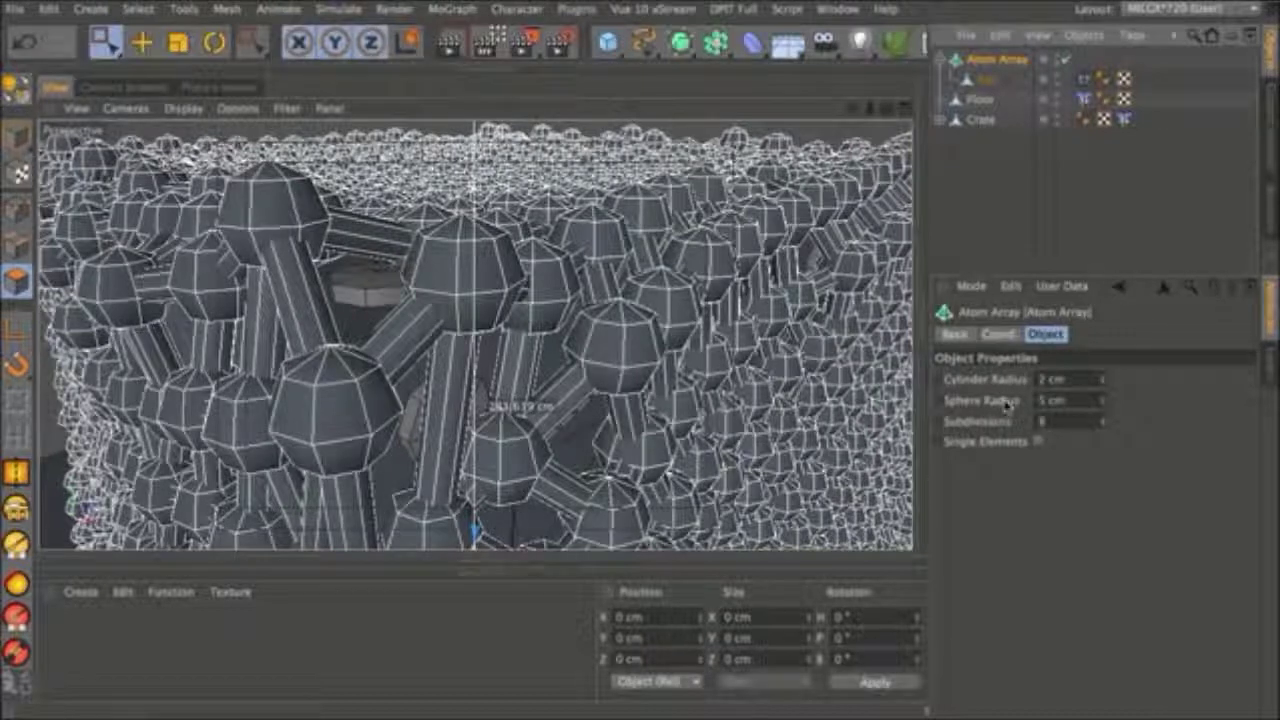
pyautogui.moveTo(1048, 401); pyautogui.dragTo(1027, 408)
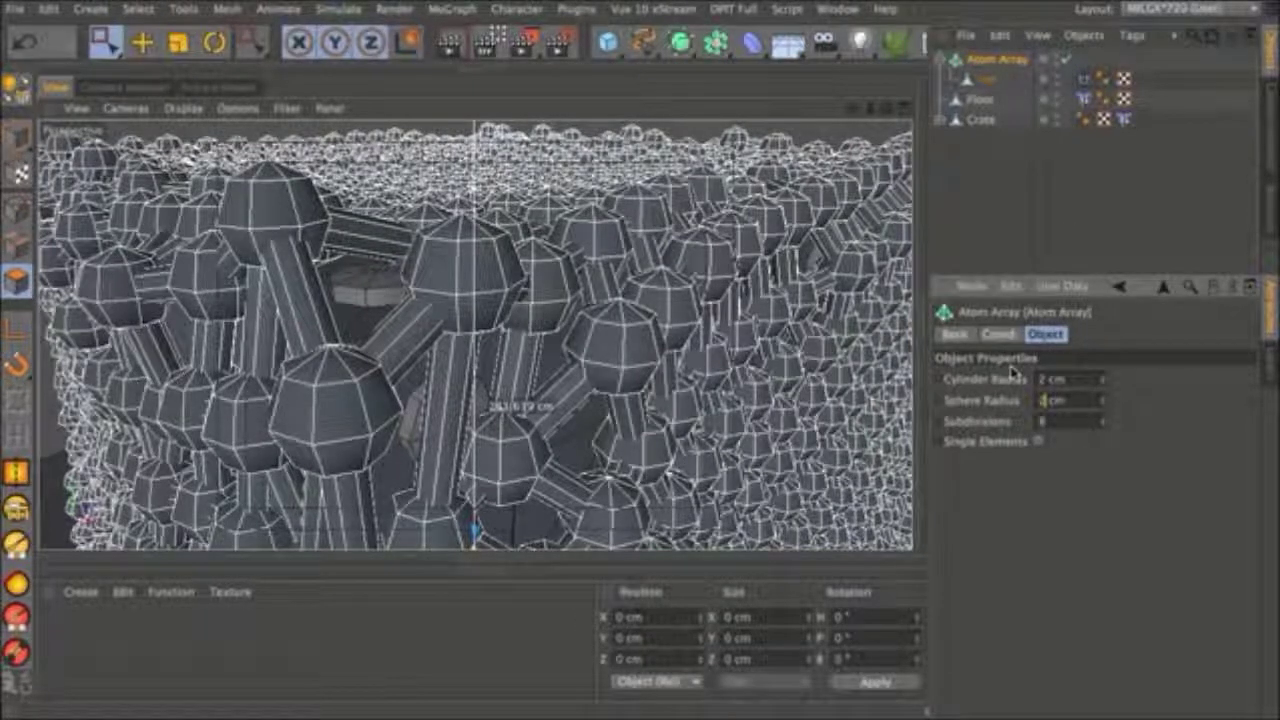
pyautogui.write('.5')
pyautogui.press('Return')
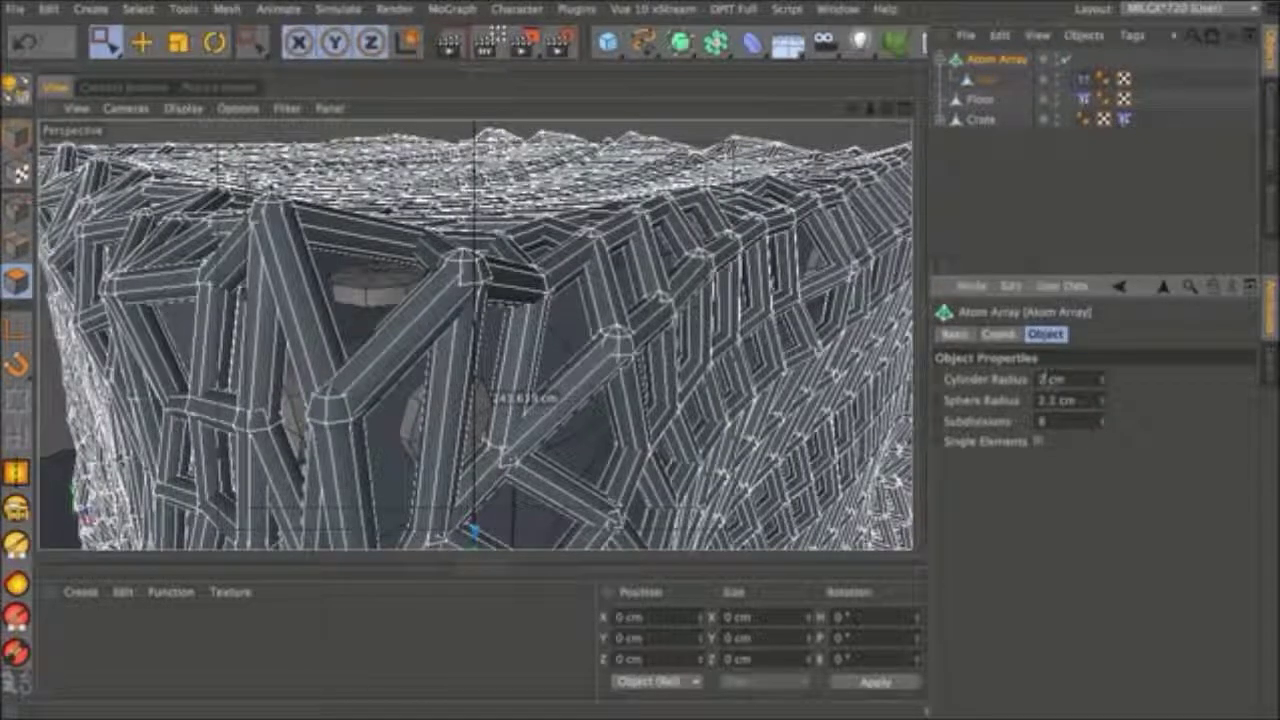
# Set the Atom Array's cylinder radius to 1.5 cm to thin the strands of the net.
pyautogui.doubleClick(1042, 379)
pyautogui.keyDown('alt'); pyautogui.moveTo(532, 391); pyautogui.dragTo(445, 410, button='right'); pyautogui.keyUp('alt')
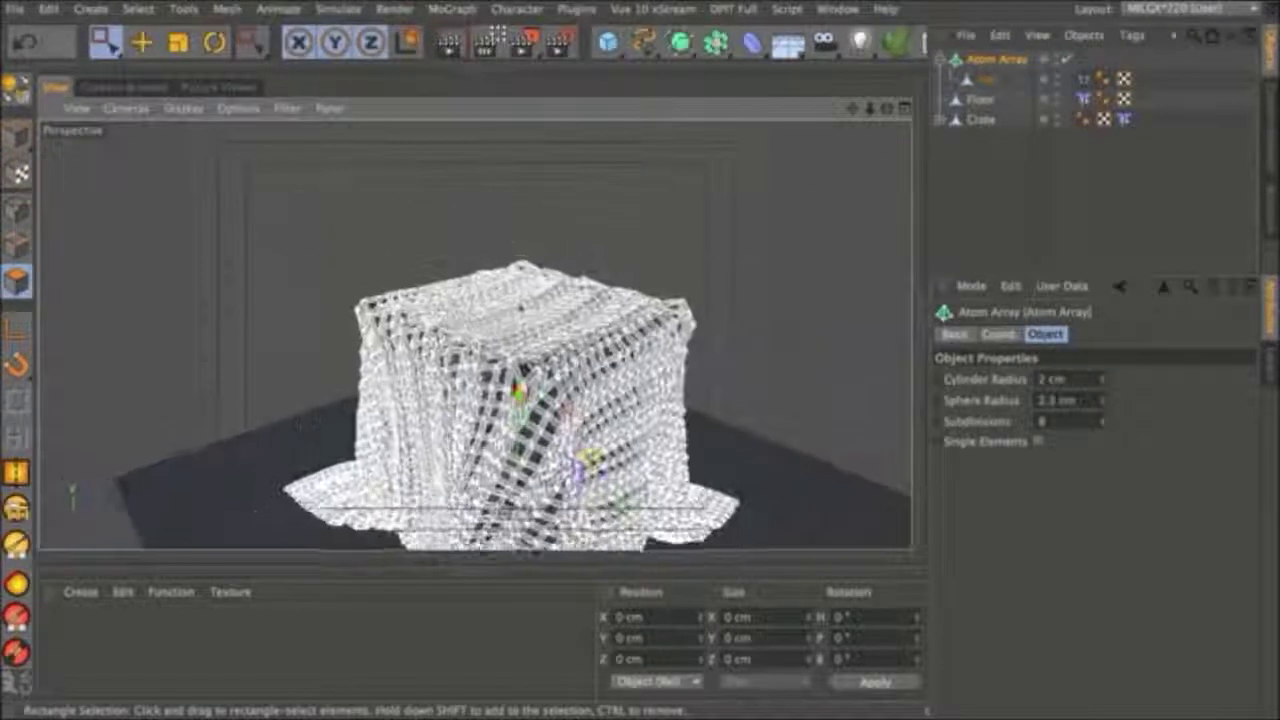
pyautogui.keyDown('alt'); pyautogui.moveTo(445, 410); pyautogui.dragTo(460, 434); pyautogui.keyUp('alt')
pyautogui.keyDown('alt'); pyautogui.moveTo(460, 434); pyautogui.dragTo(456, 388, button='middle'); pyautogui.keyUp('alt')
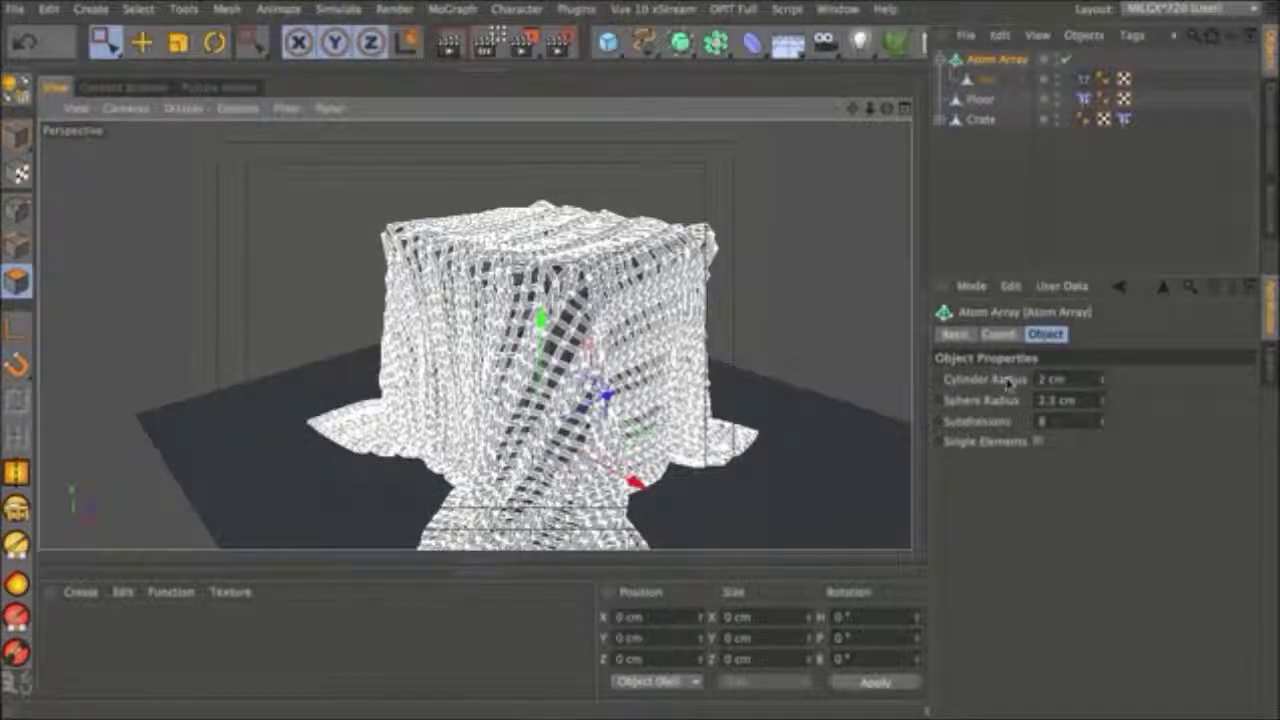
pyautogui.doubleClick(1043, 379)
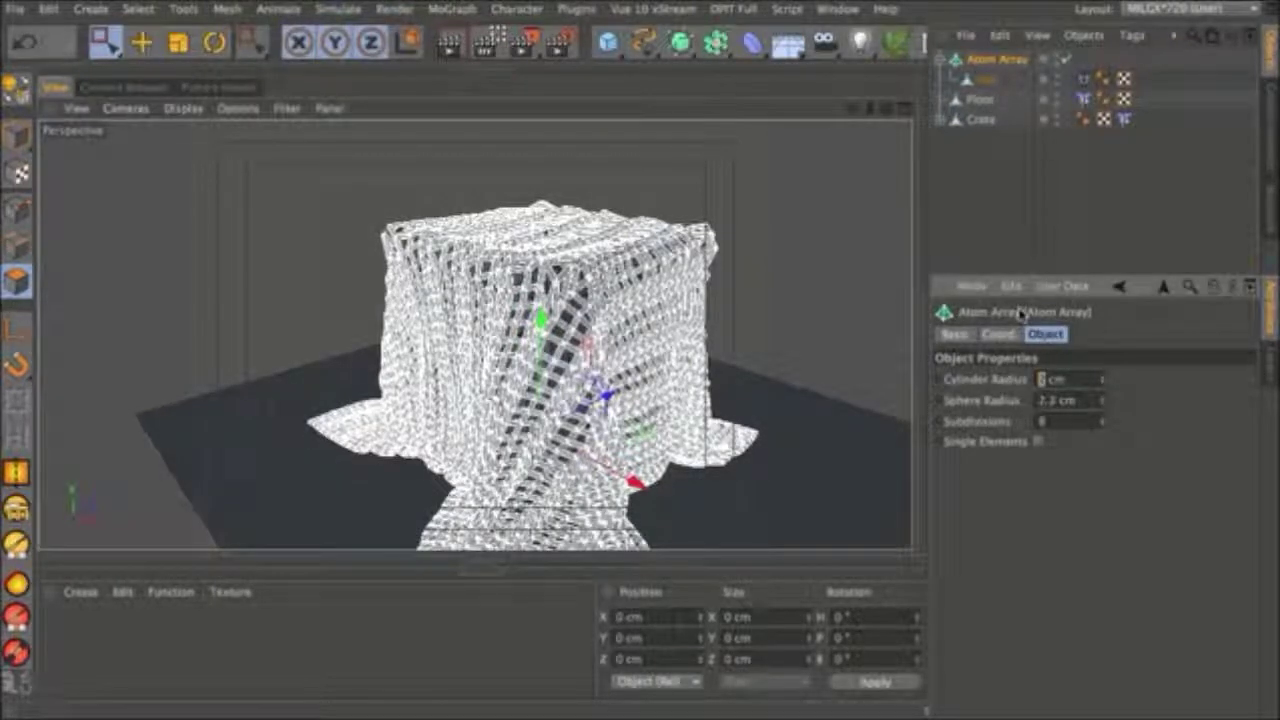
pyautogui.write('1.5')
pyautogui.press('Return')
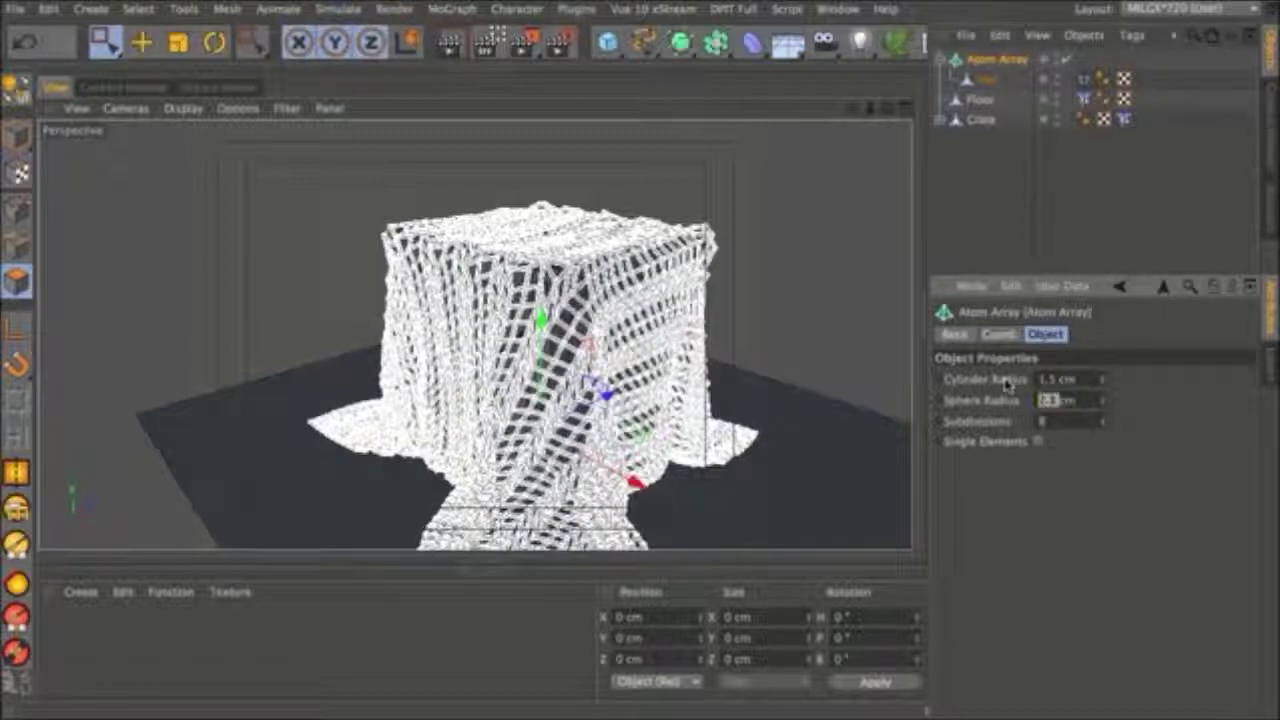
# Set the Atom Array's sphere radius to 1.8 cm and its subdivisions to 6, then deselect it.
pyautogui.press('Return')
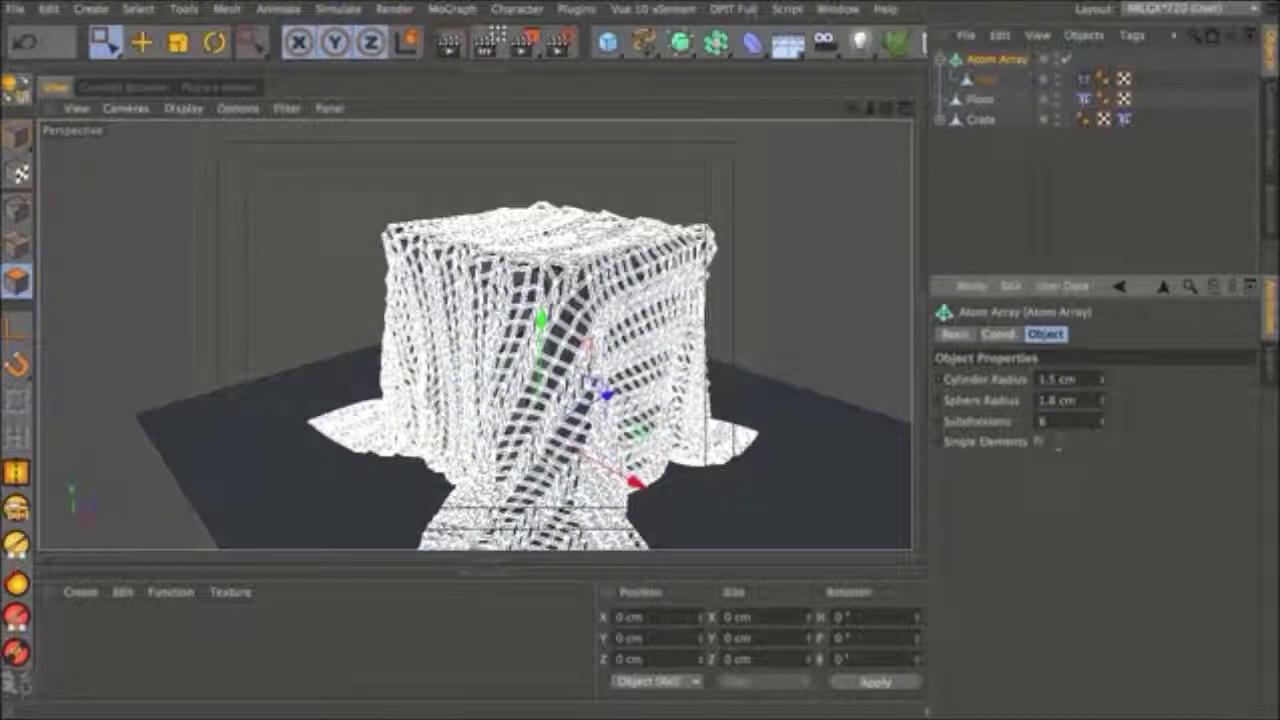
pyautogui.click(1103, 428)
pyautogui.click(1103, 428)
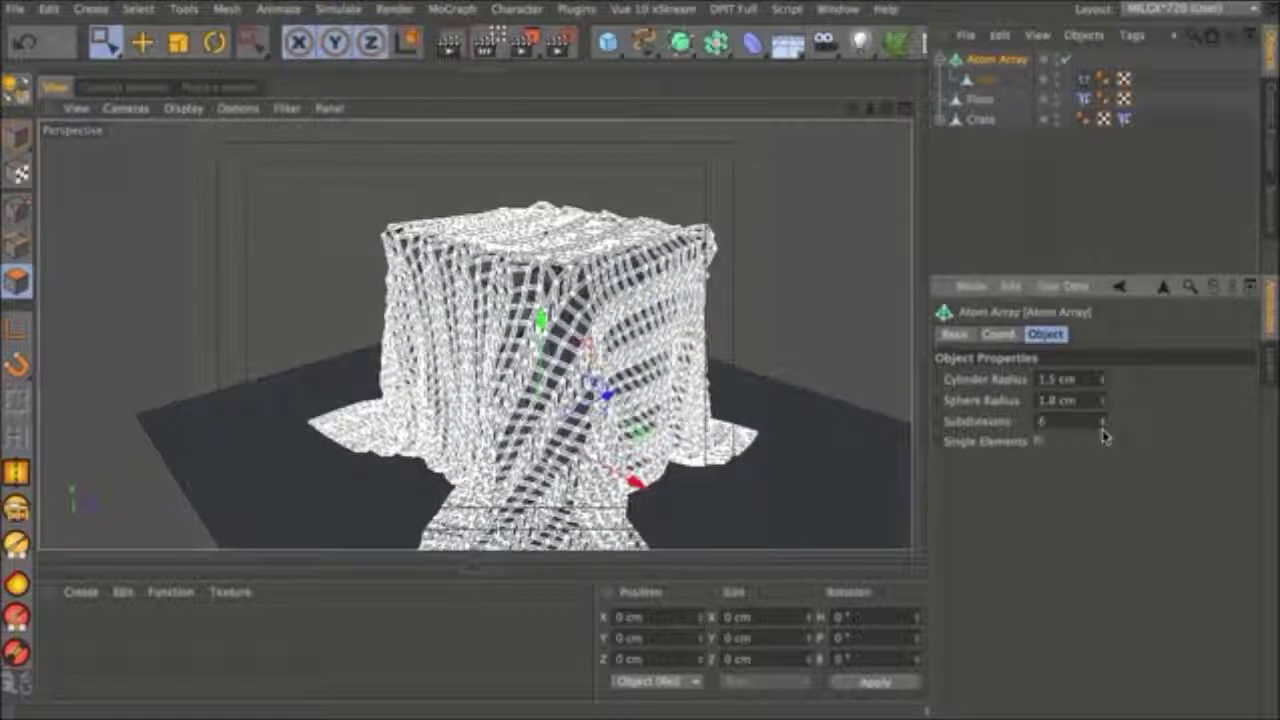
pyautogui.click(986, 166)
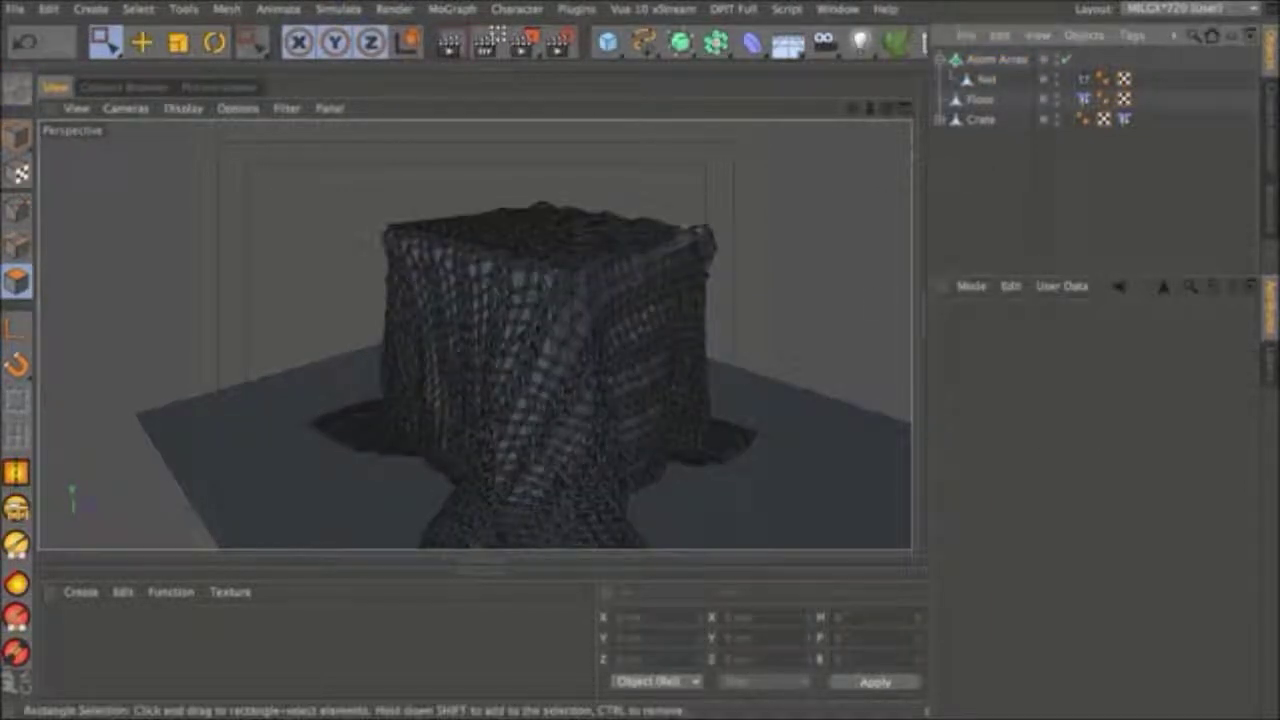
# Inspect the draped net from several angles, return to the first frame and open the cache settings of the Net's Cloth tag.
pyautogui.keyDown('alt'); pyautogui.moveTo(566, 357); pyautogui.dragTo(582, 394); pyautogui.keyUp('alt')
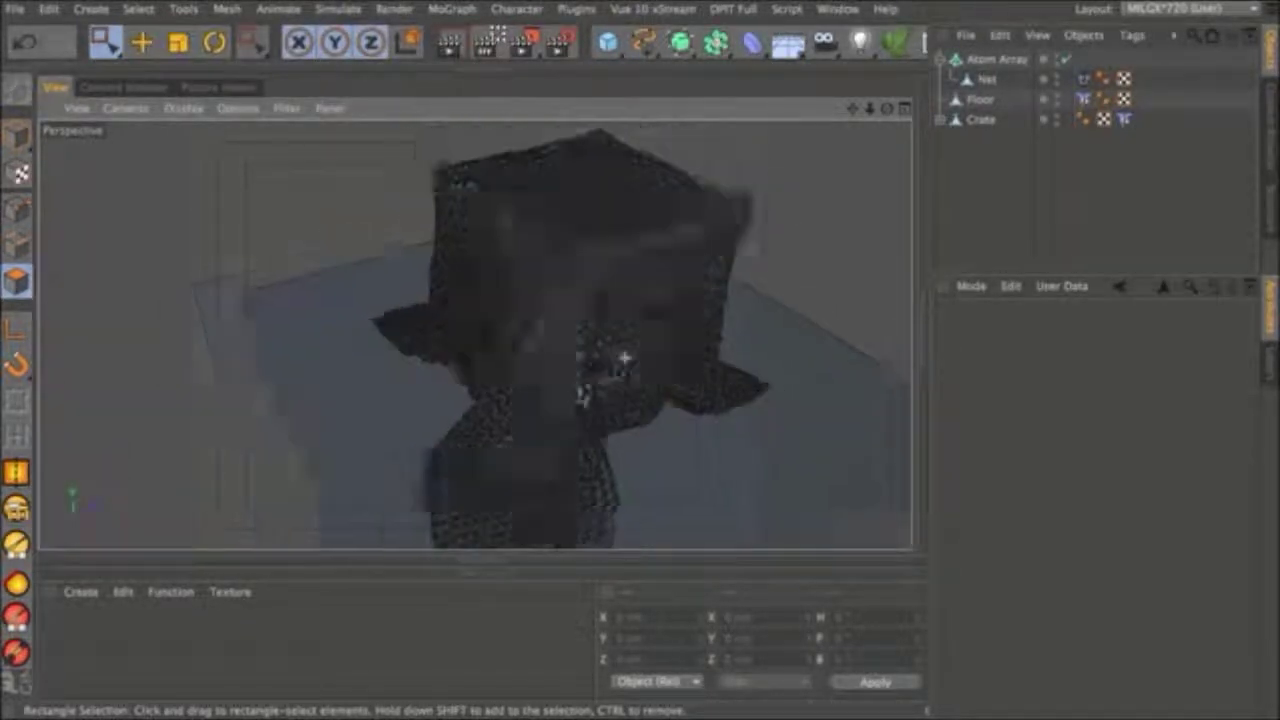
pyautogui.scroll(-4, 507, 425)
pyautogui.keyDown('alt'); pyautogui.moveTo(505, 425); pyautogui.dragTo(473, 392); pyautogui.keyUp('alt')
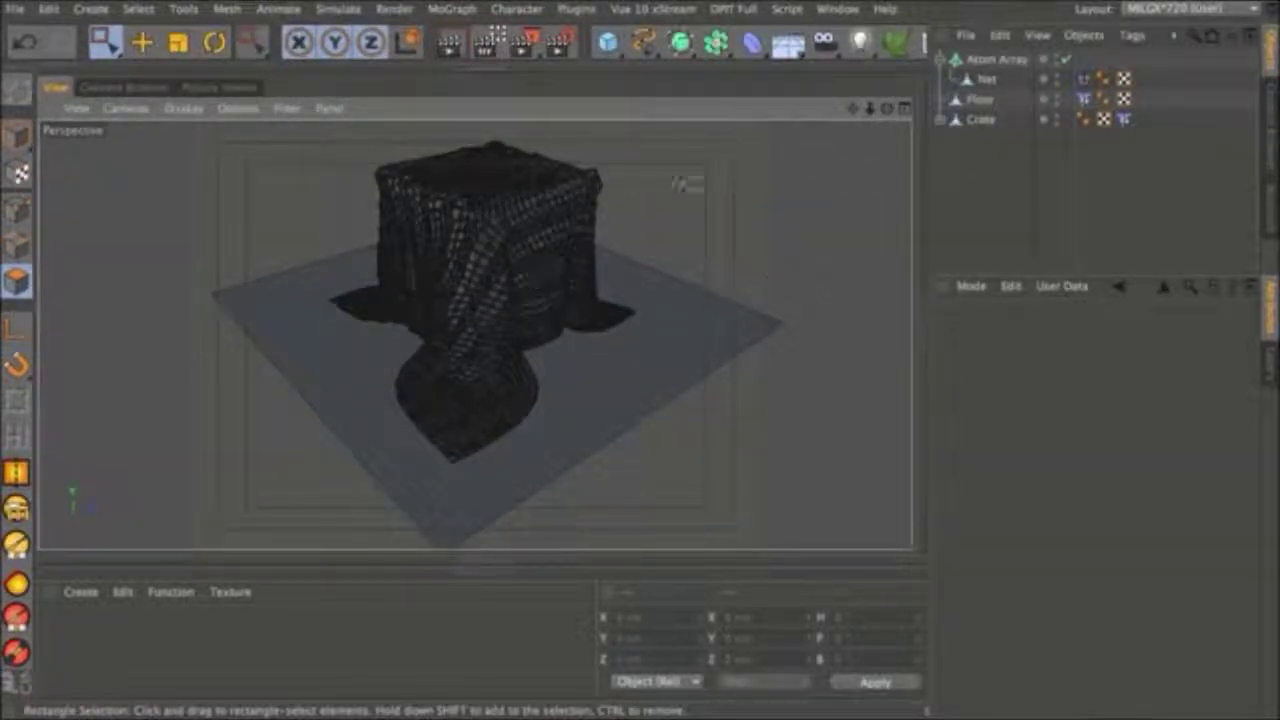
pyautogui.keyDown('alt'); pyautogui.moveTo(514, 309); pyautogui.dragTo(483, 395); pyautogui.keyUp('alt')
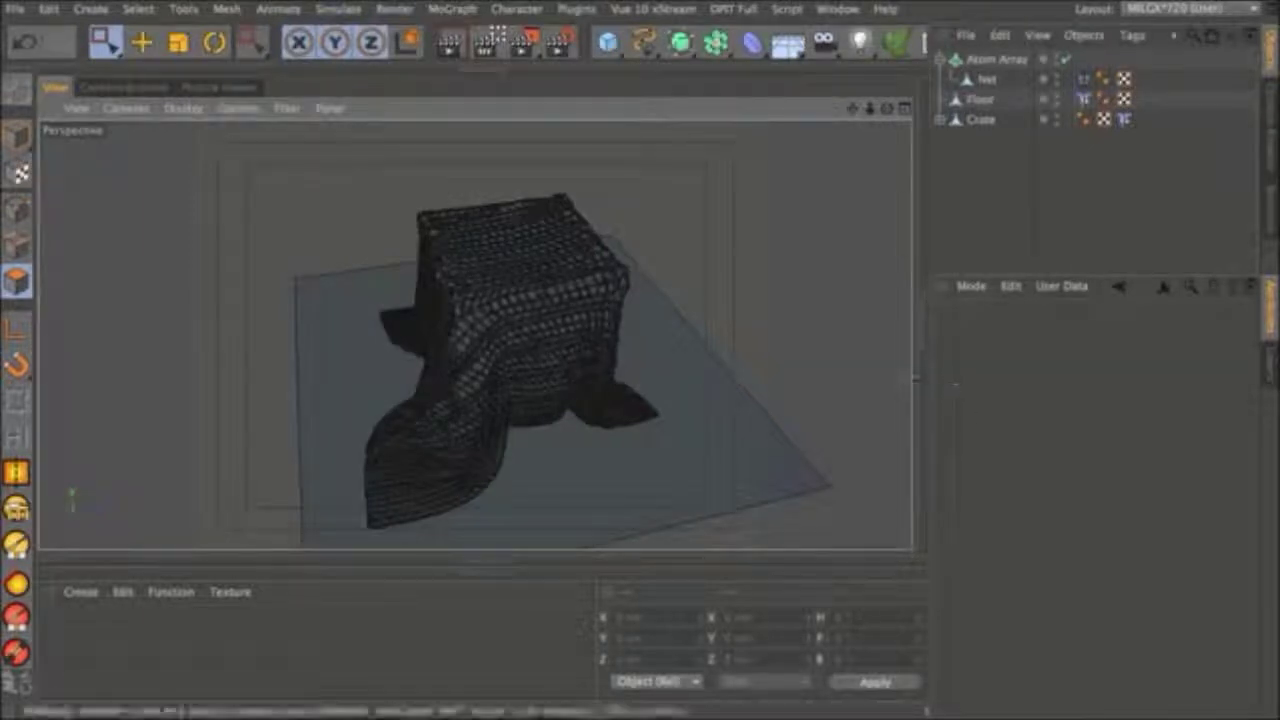
pyautogui.hotkey('shift', 'f')
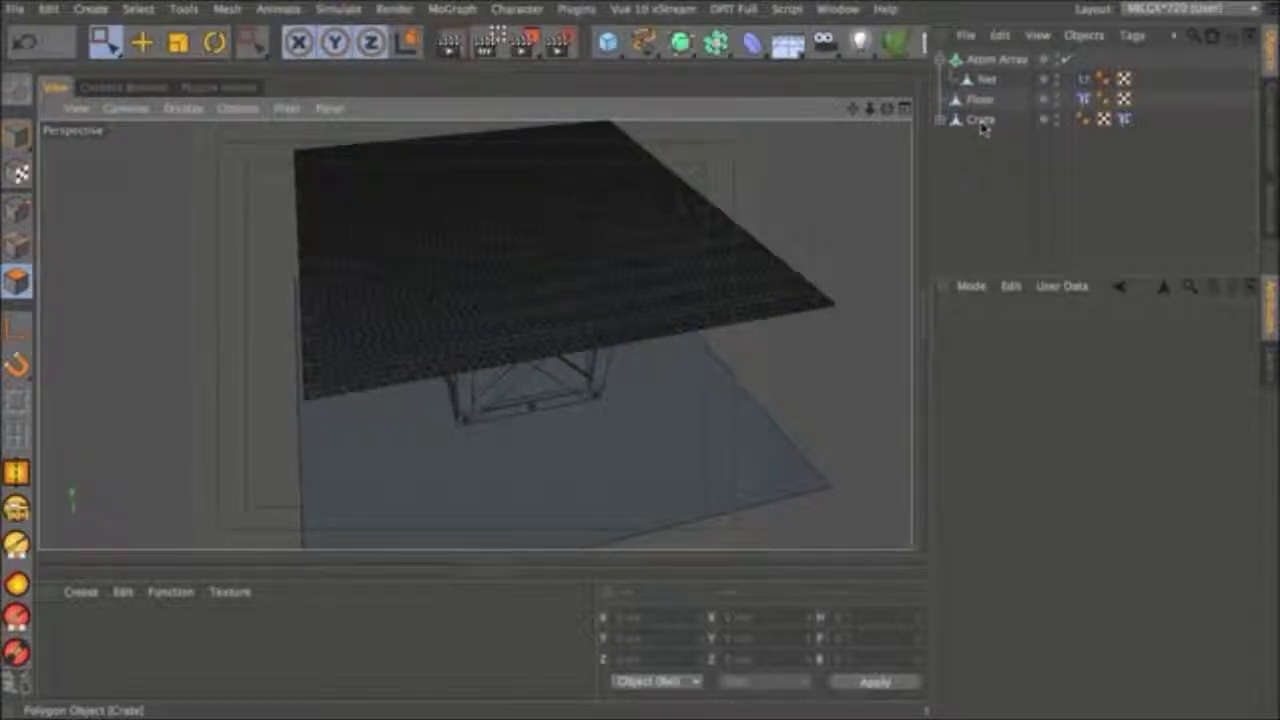
pyautogui.click(1083, 79)
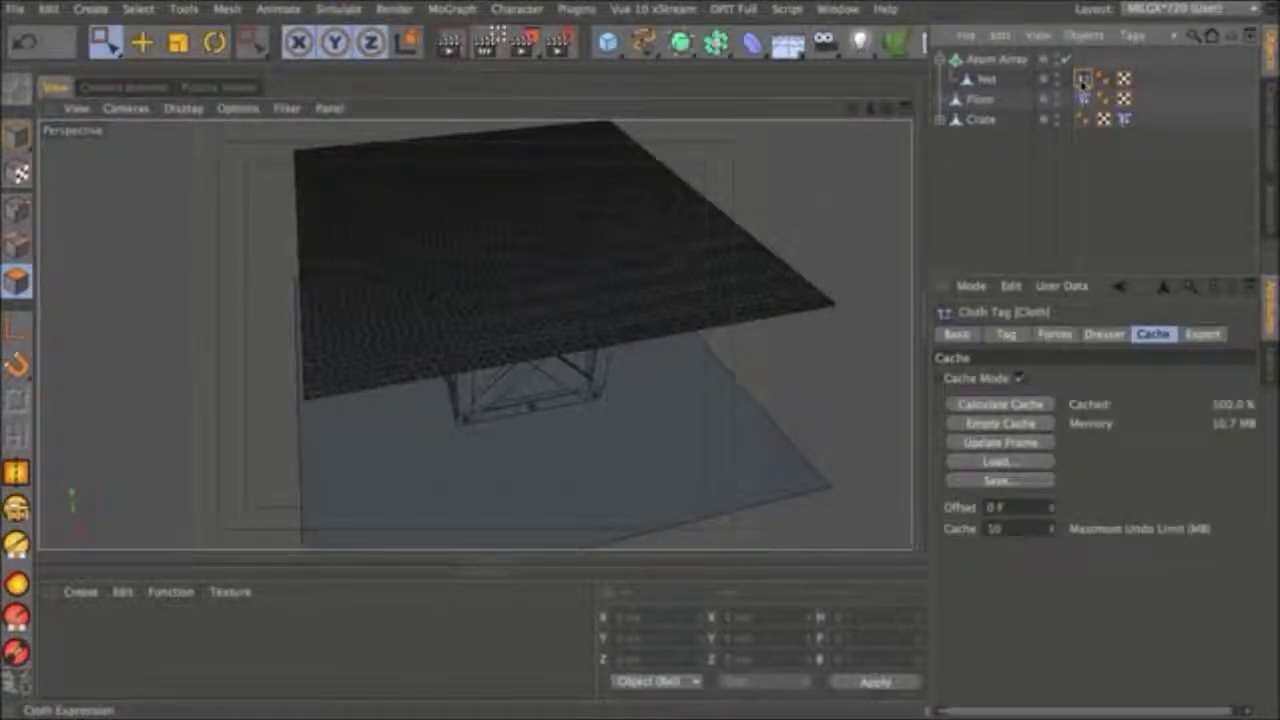